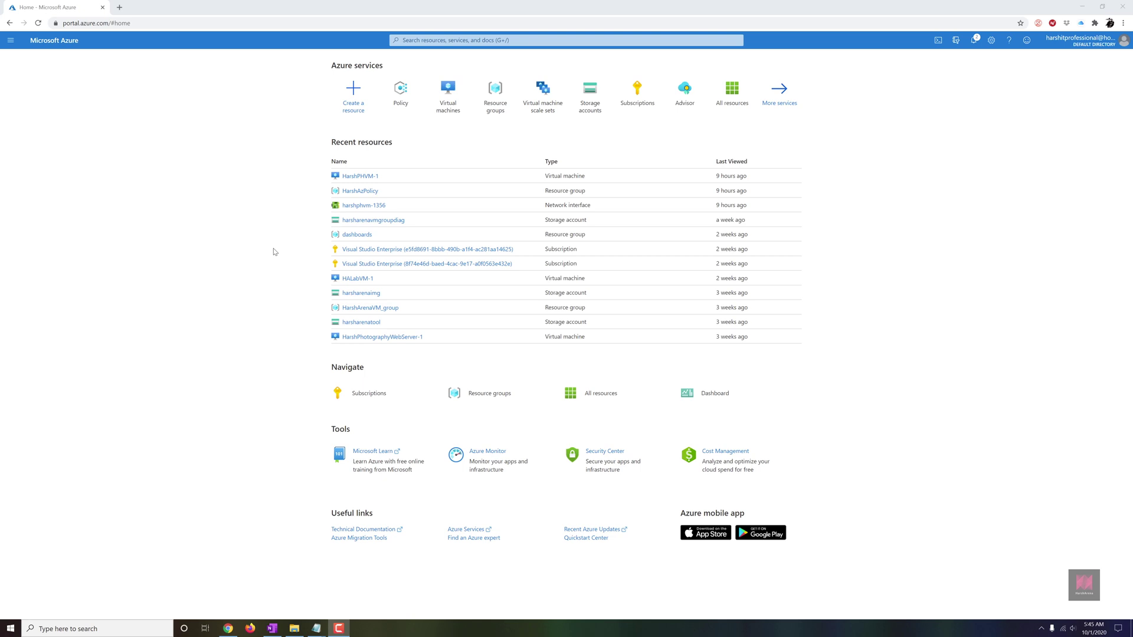
Find the Policy service with the search term "Policy" and open it.
left_click(427, 41)
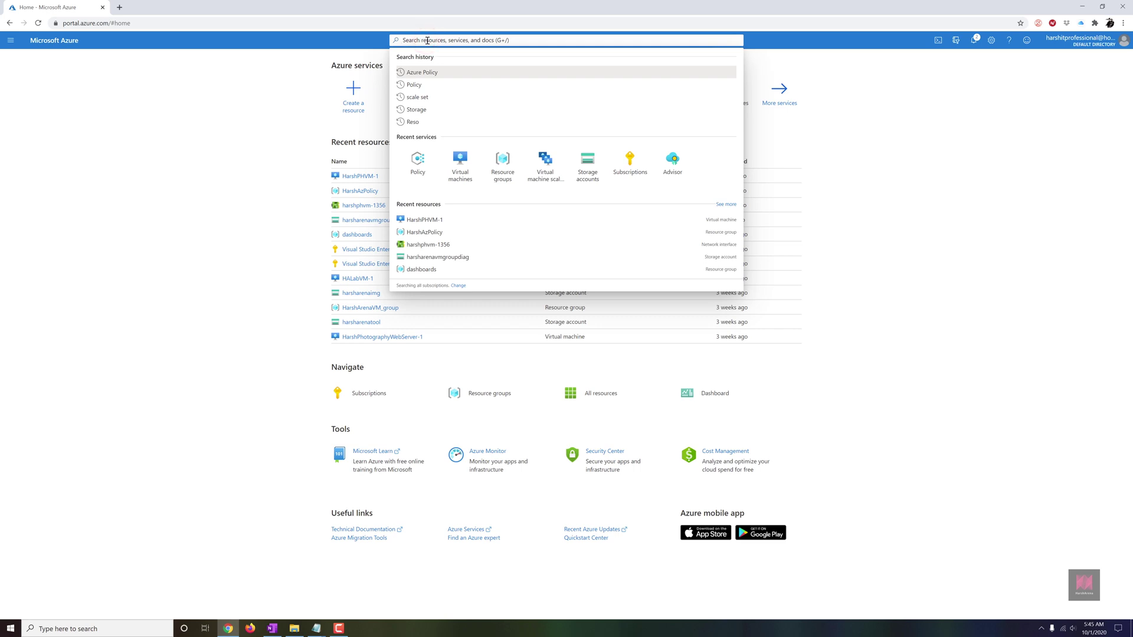
type("Policy")
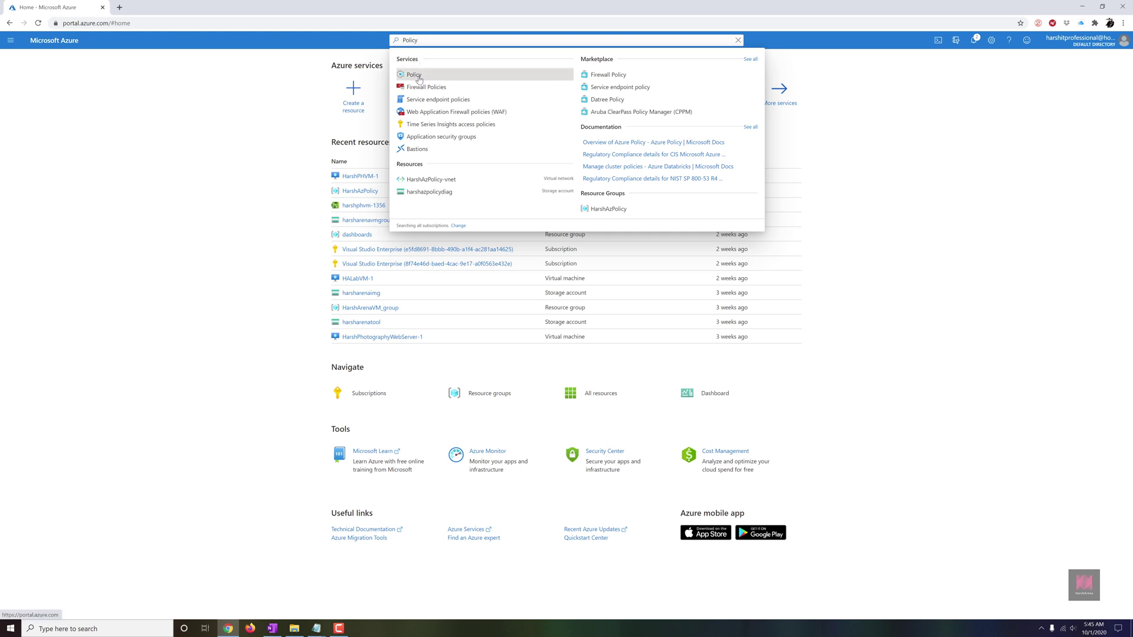
left_click(419, 79)
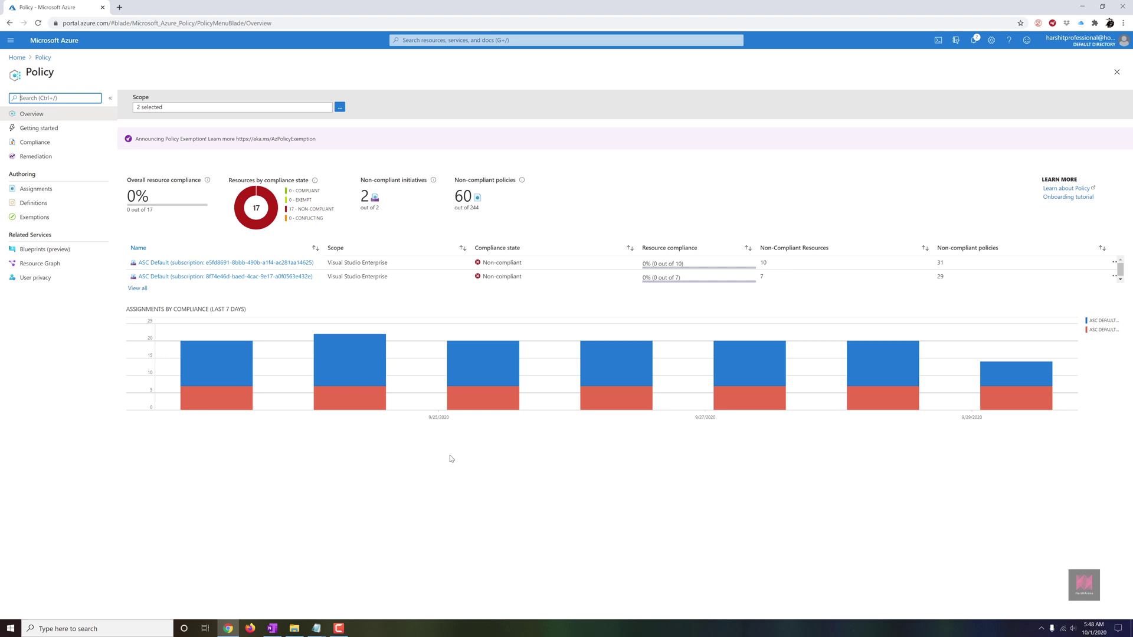
Open the first ASC Default initiative in the compliance overview and review the compliance state of its policies.
left_click(243, 265)
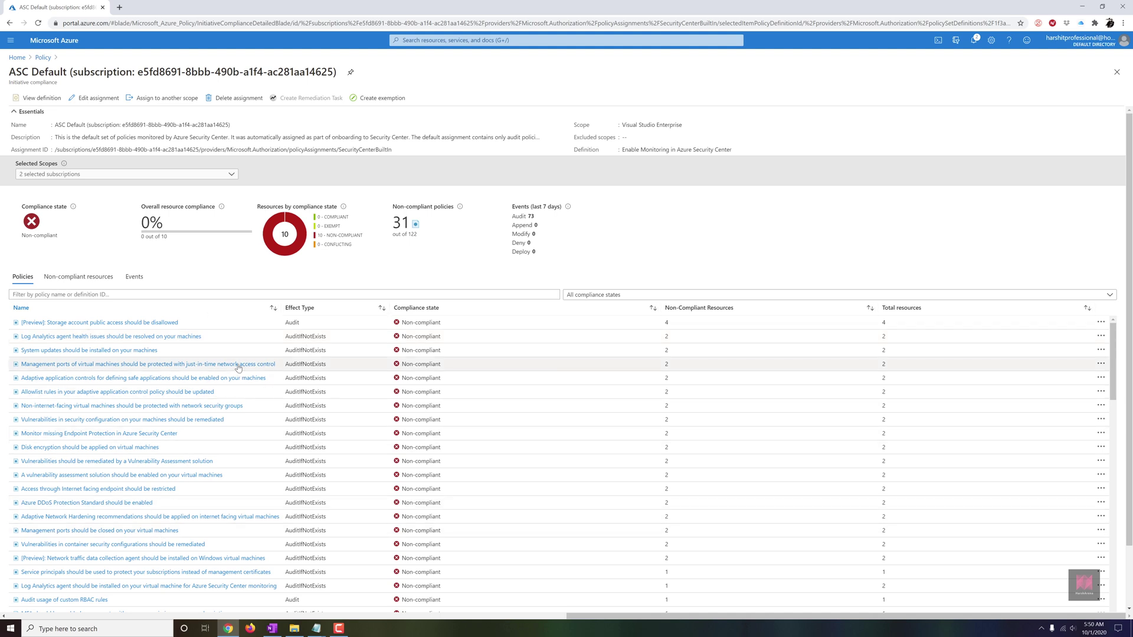
scroll(382, 432, "down", 10)
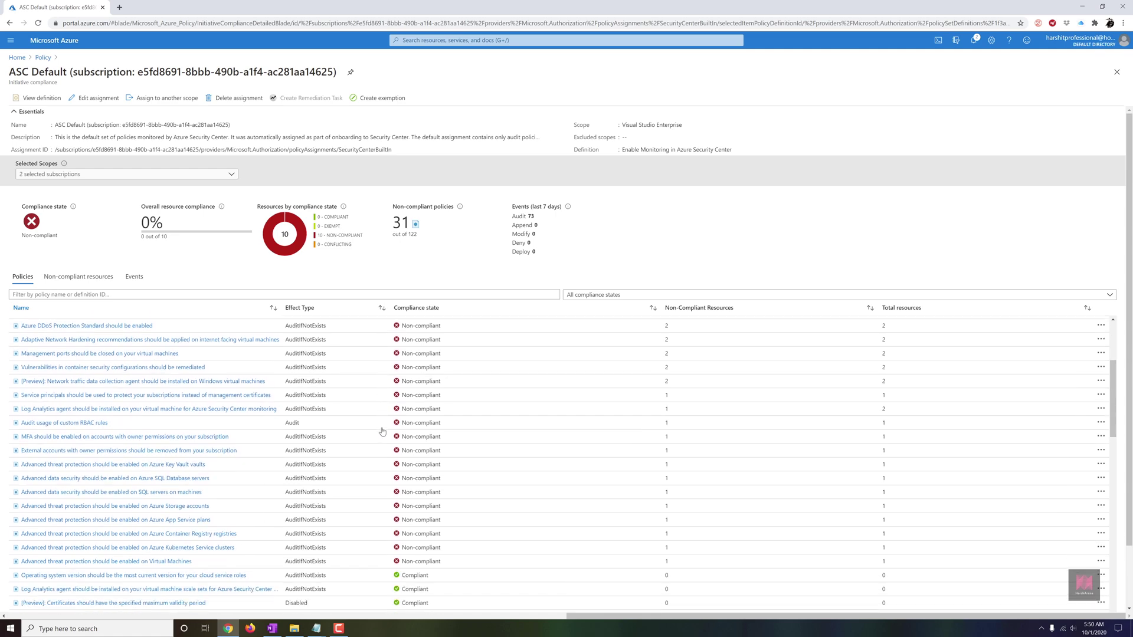
scroll(382, 432, "down", 3)
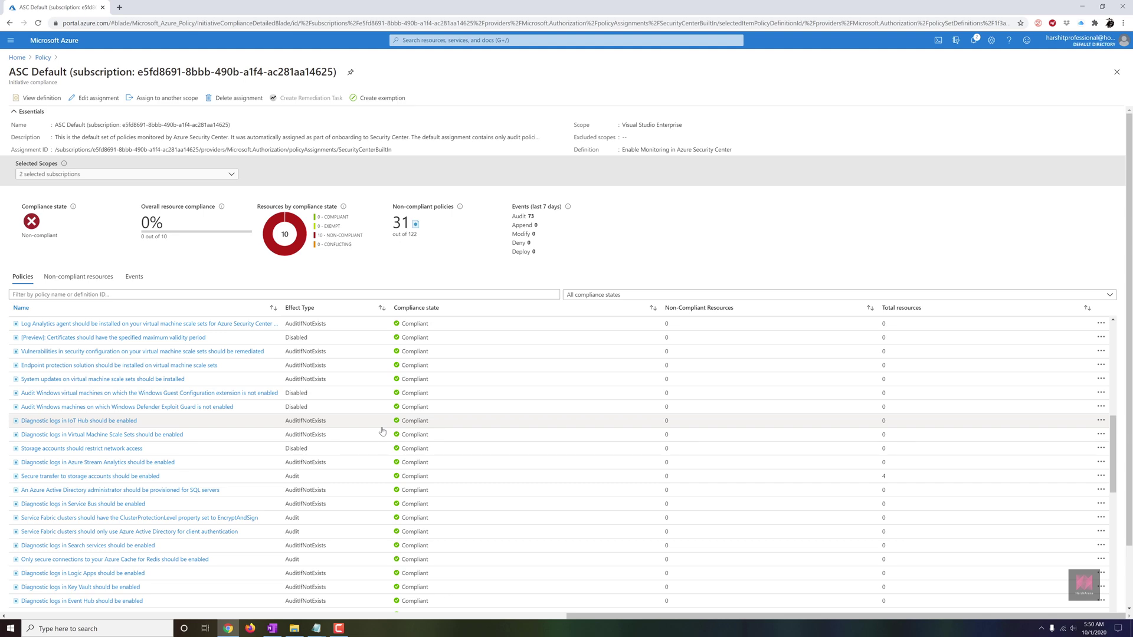
scroll(383, 432, "up", 10)
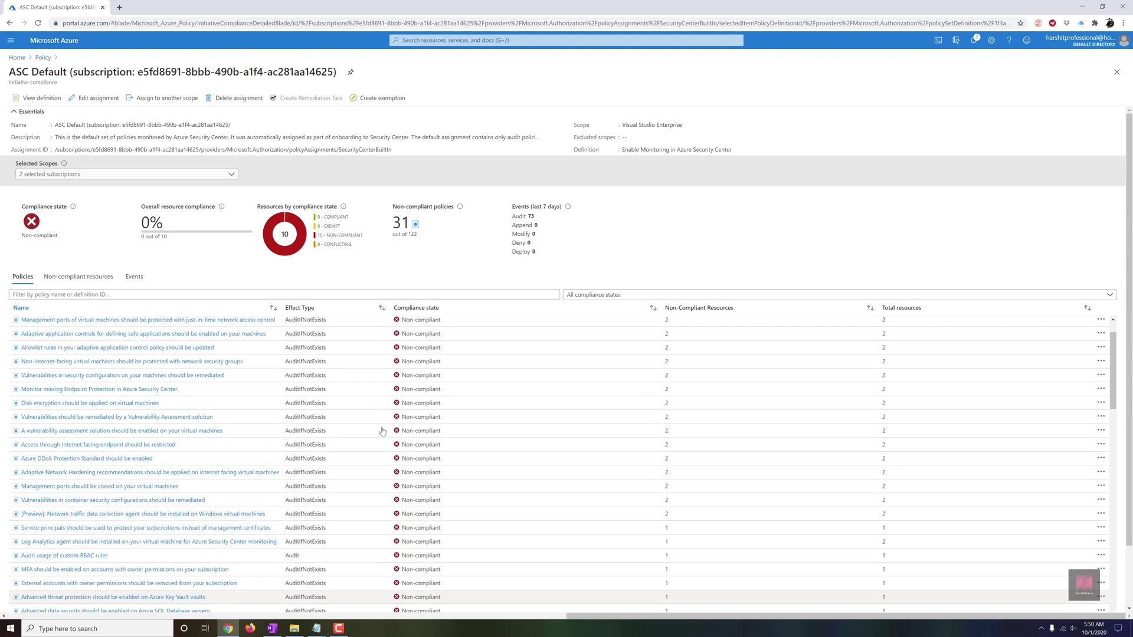
scroll(383, 431, "up", 1)
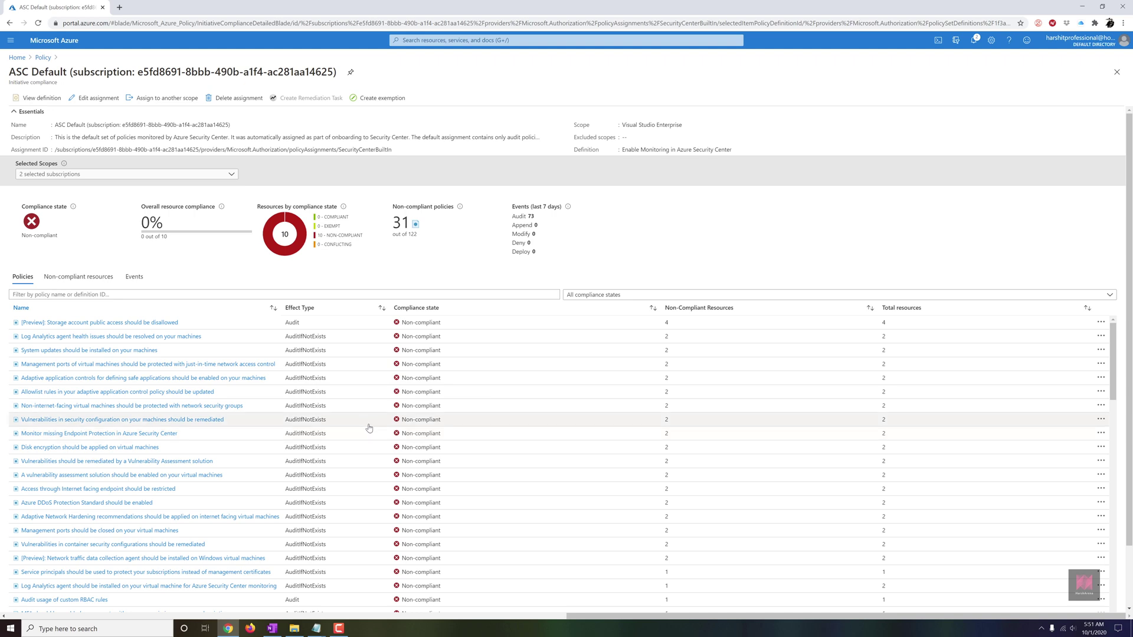
View the resource compliance of "[Preview]: Storage account public access should be disallowed" and return to the Policy overview.
left_click(164, 323)
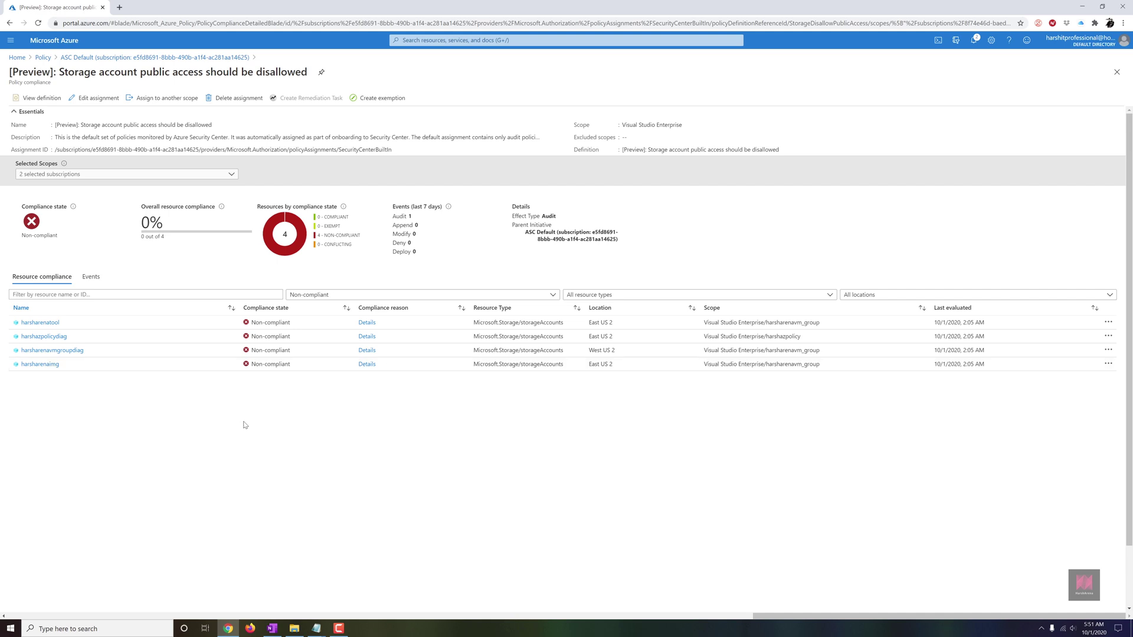
left_click(43, 57)
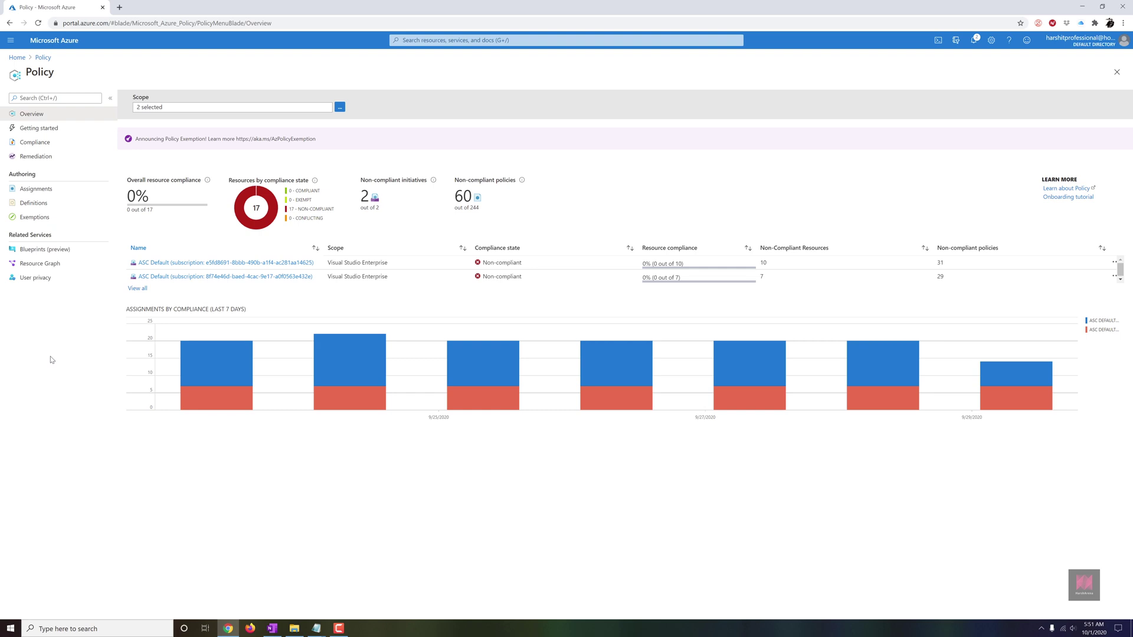
Open the policy definitions and browse the list of initiatives and policies, returning to its beginning.
left_click(59, 204)
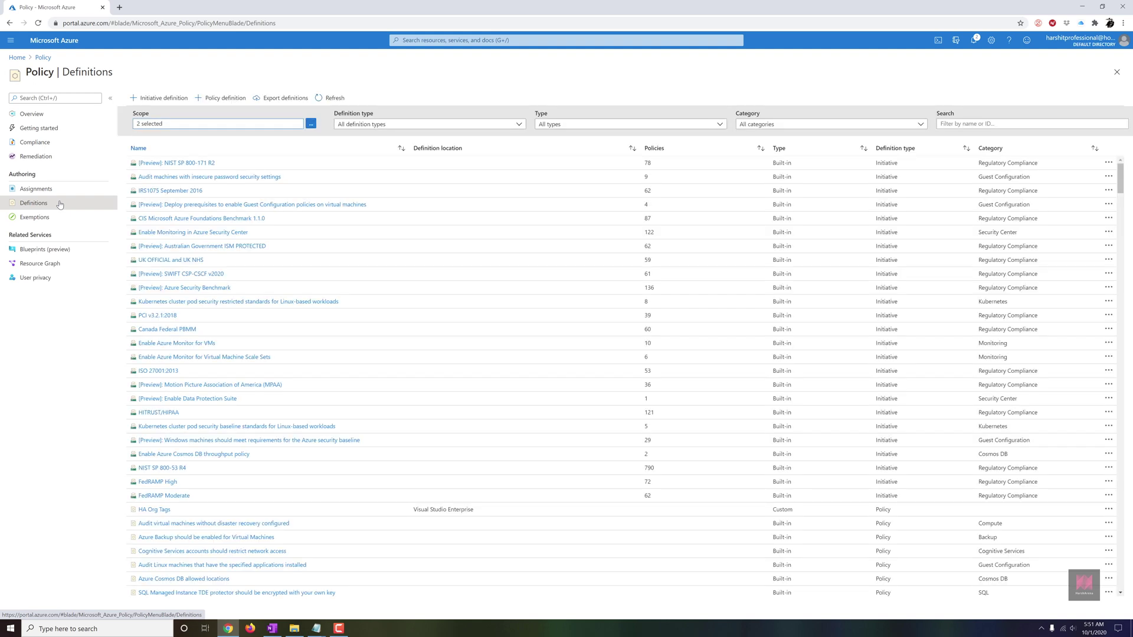
scroll(380, 318, "down", 5)
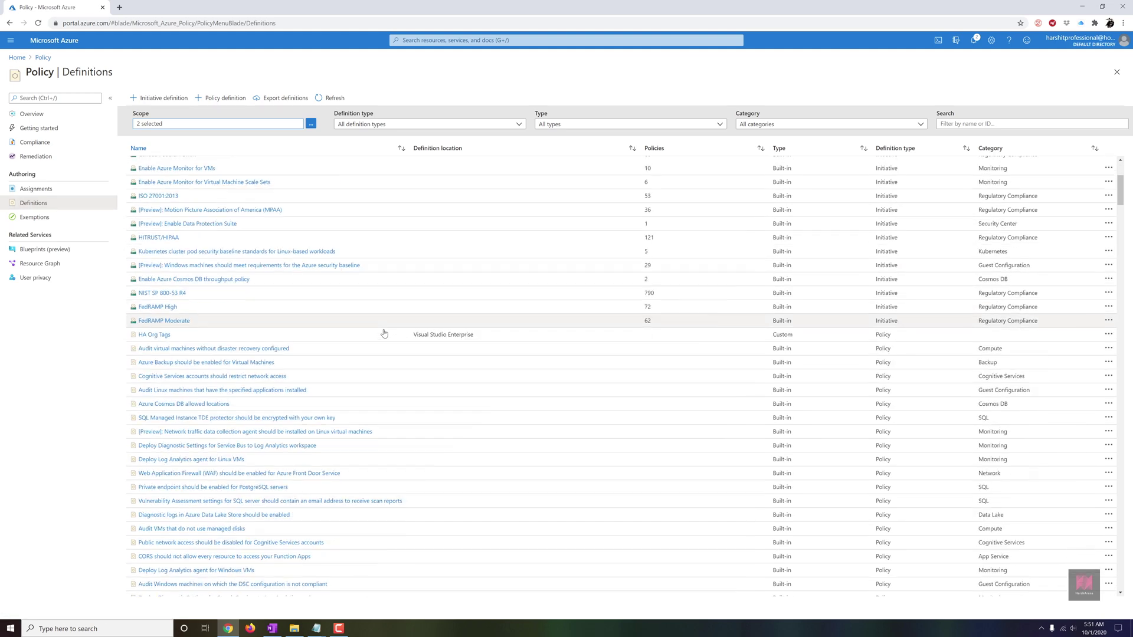
scroll(385, 337, "down", 3)
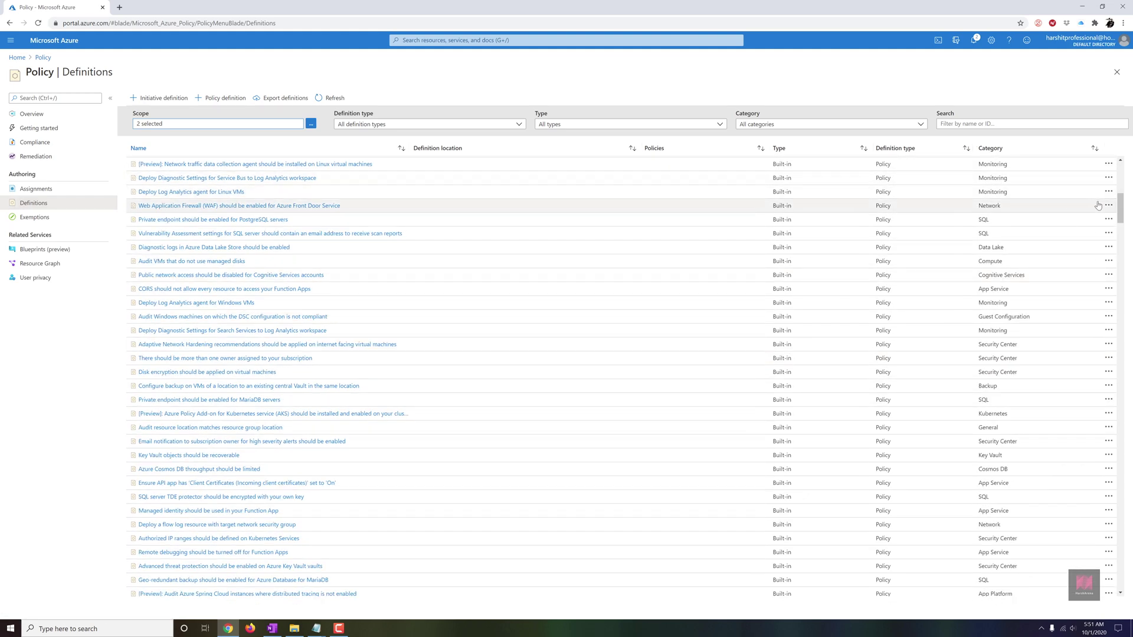
left_click_drag(1122, 207, 1121, 227)
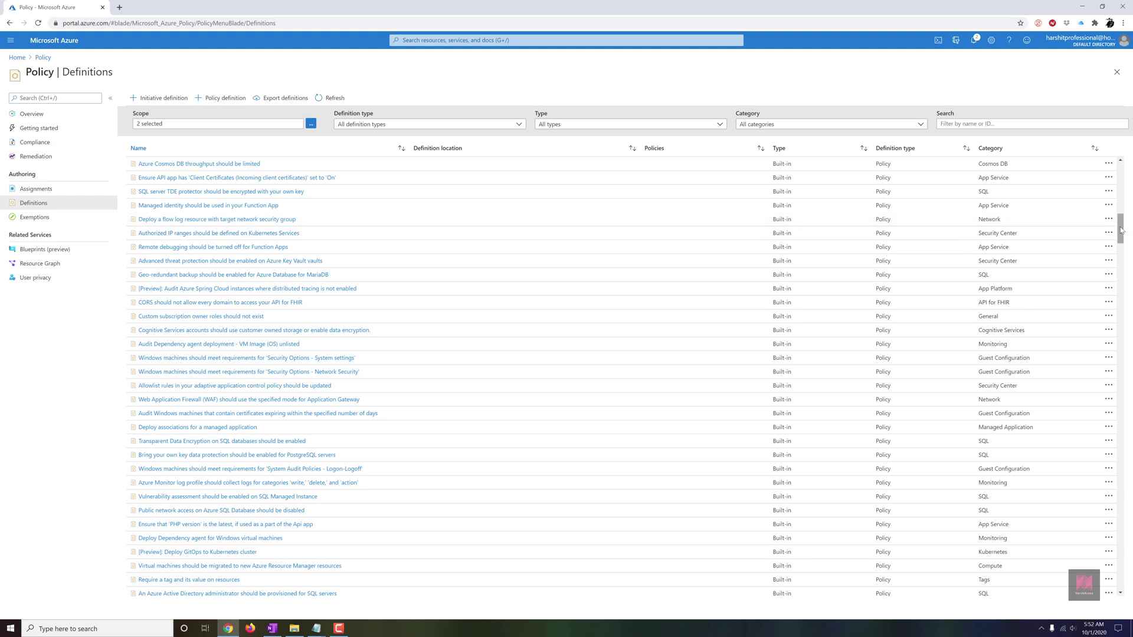
left_click_drag(1120, 227, 1122, 171)
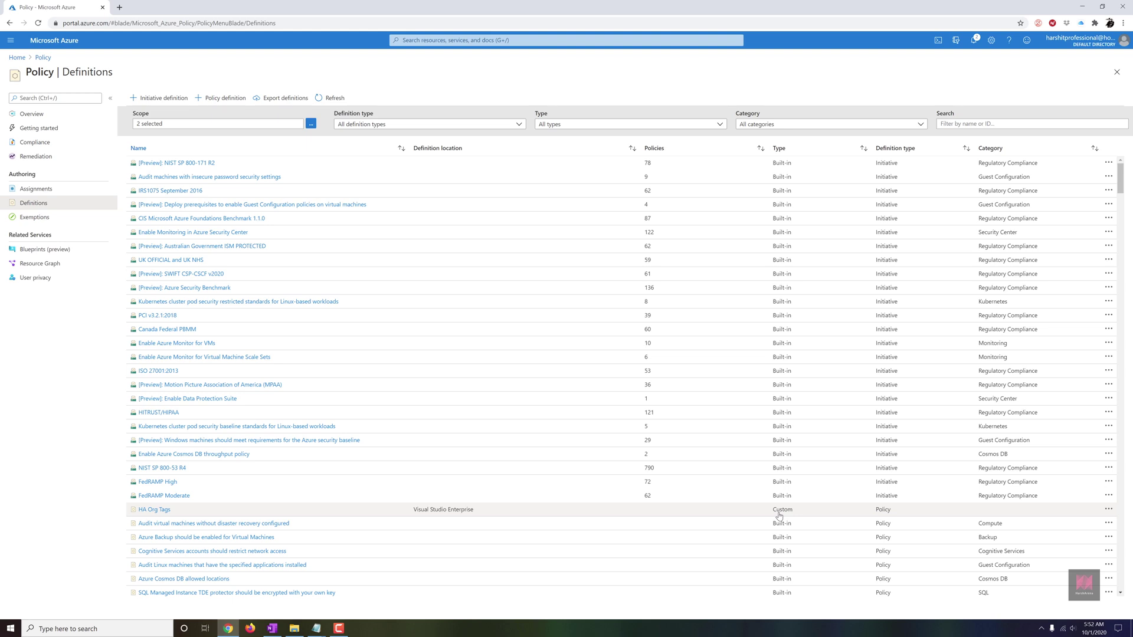
Open the custom HA Org Tags policy definition, examine the effect in its JSON rule, and return to the definitions.
left_click(166, 511)
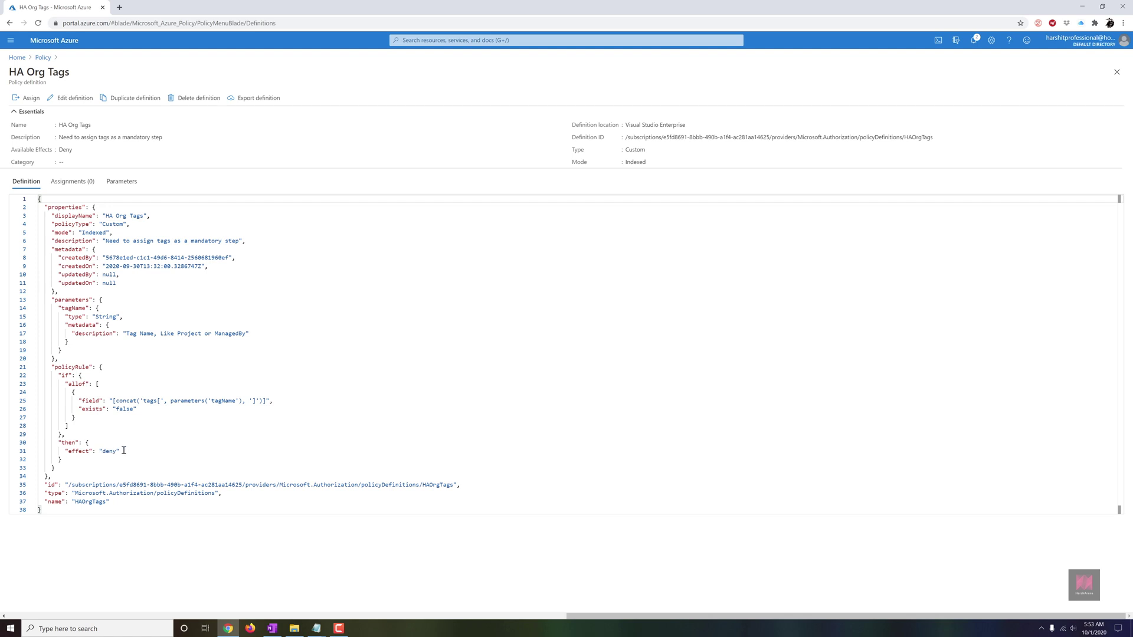
left_click_drag(121, 451, 99, 452)
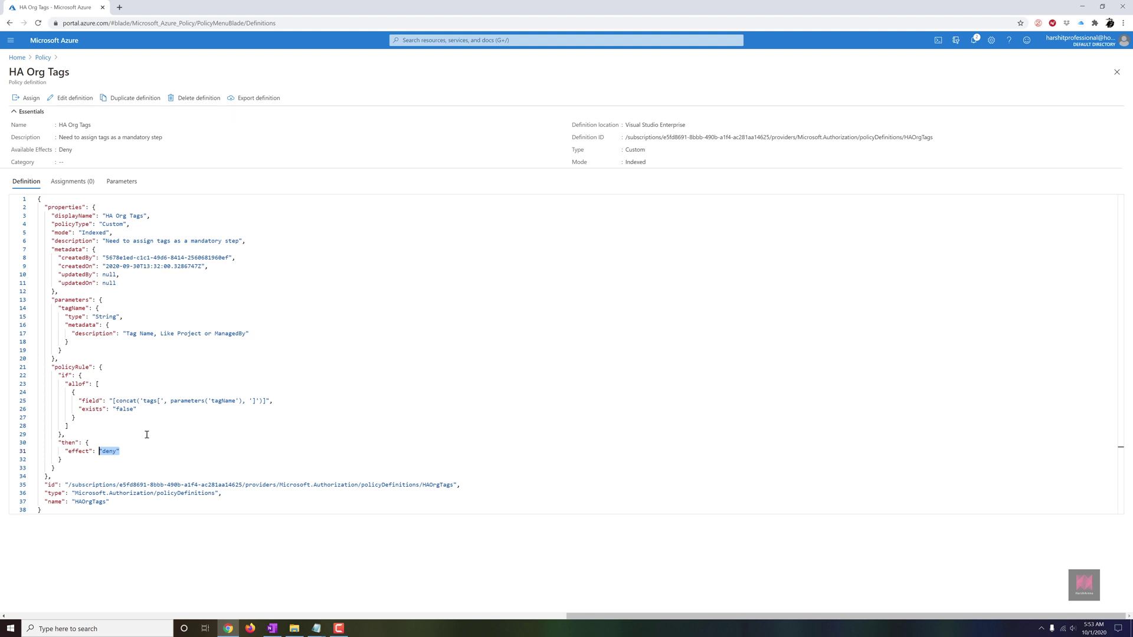
left_click(41, 57)
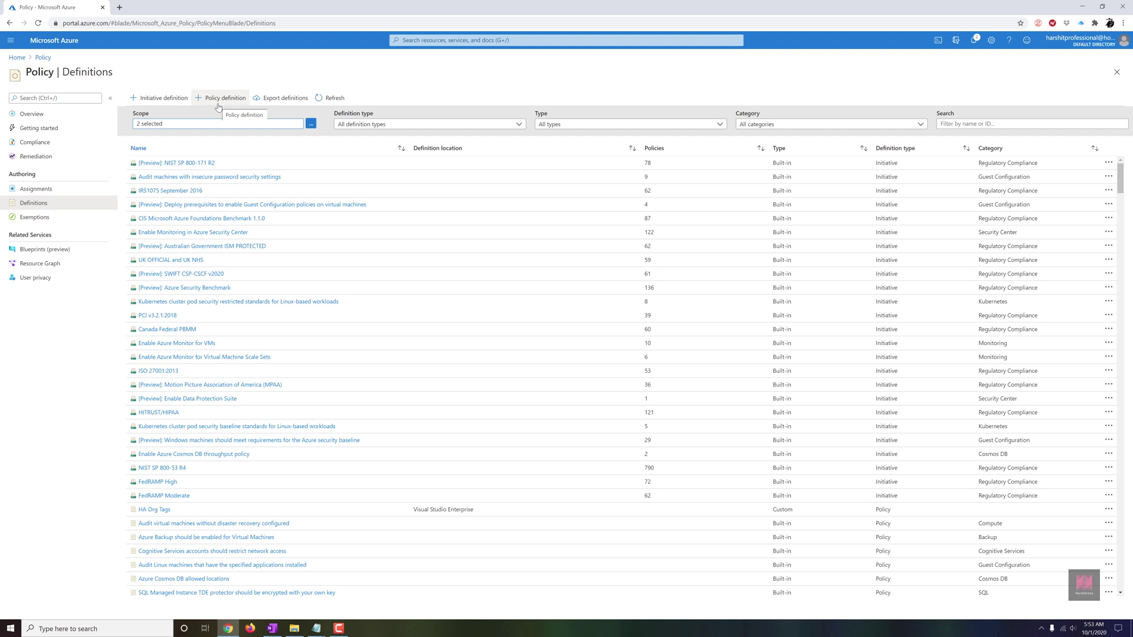
View the list of existing policy and initiative assignments.
left_click(65, 189)
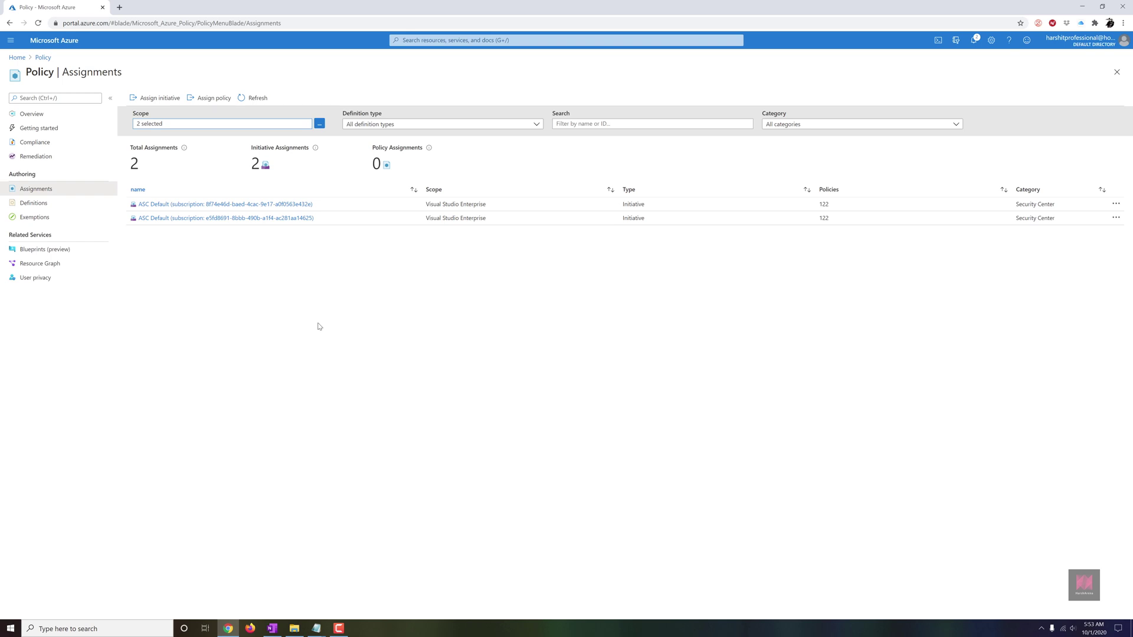
left_click(56, 134)
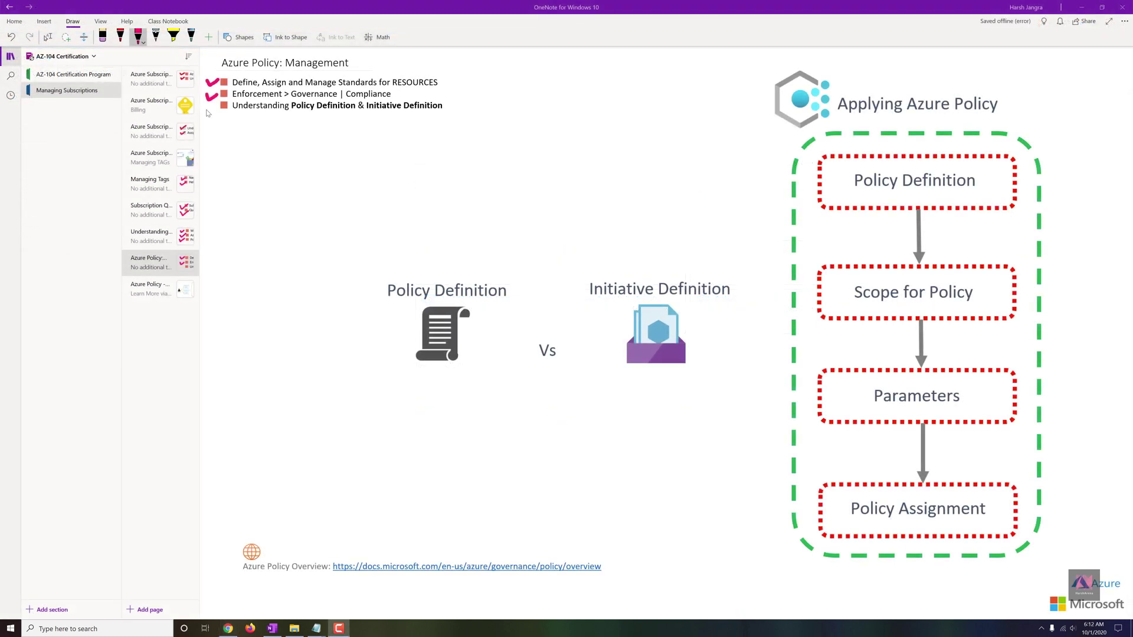
In OneNote, ink check marks beside the third bullet and above the Policy Definition heading, and handwrite a "T" nearby.
left_click_drag(206, 107, 223, 103)
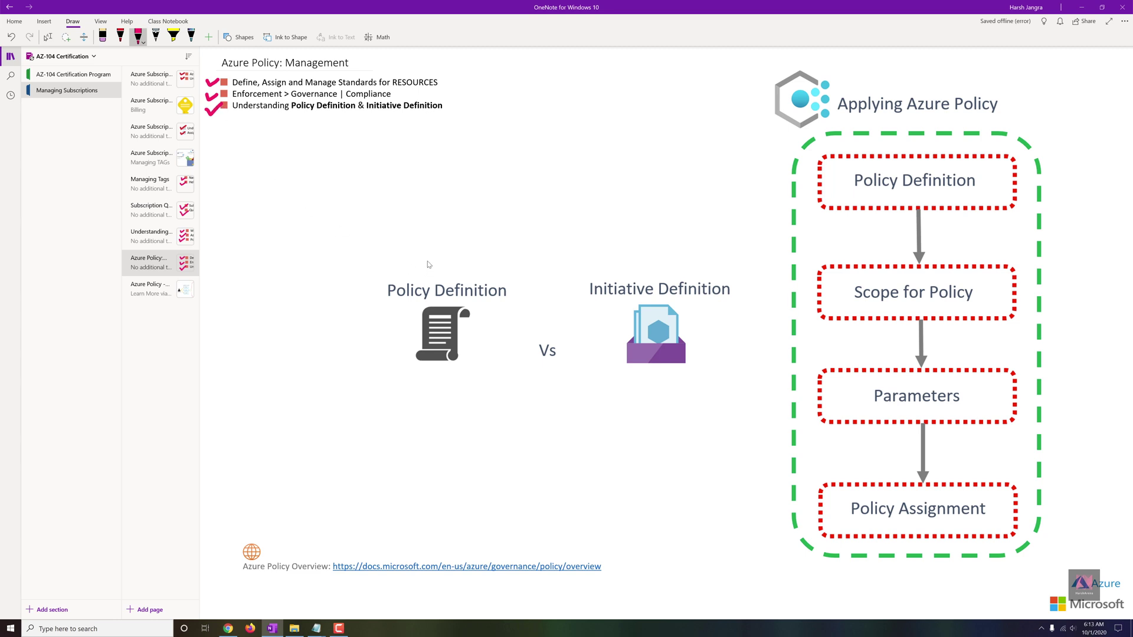
left_click_drag(426, 260, 448, 253)
mouse_move(348, 232)
left_mouse_down()
mouse_move(349, 242)
mouse_move(354, 232)
left_mouse_up()
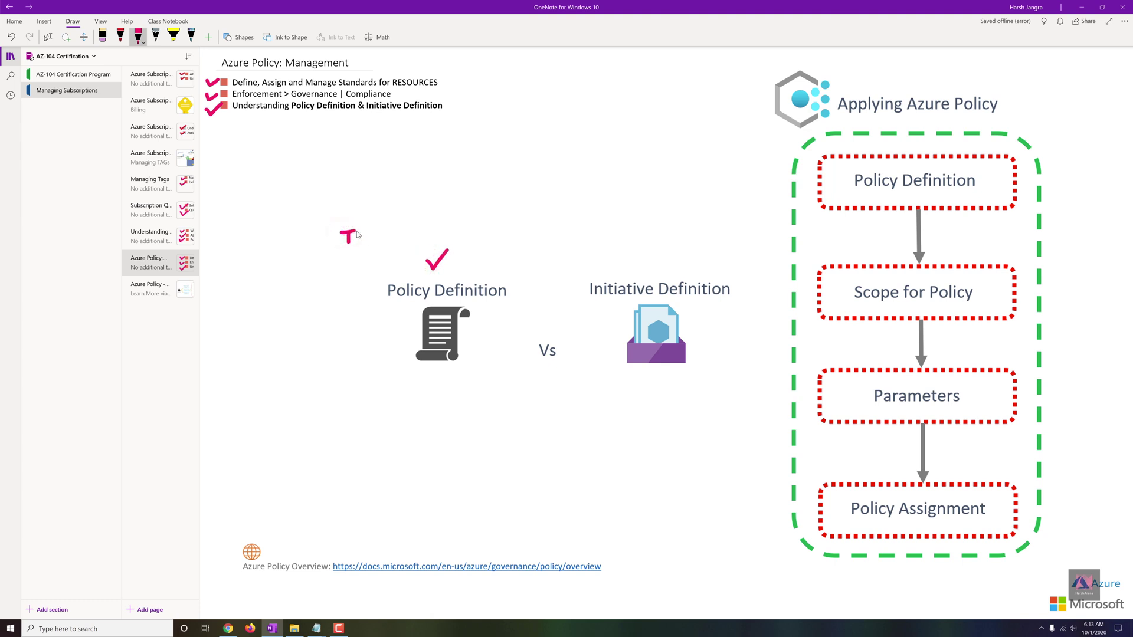
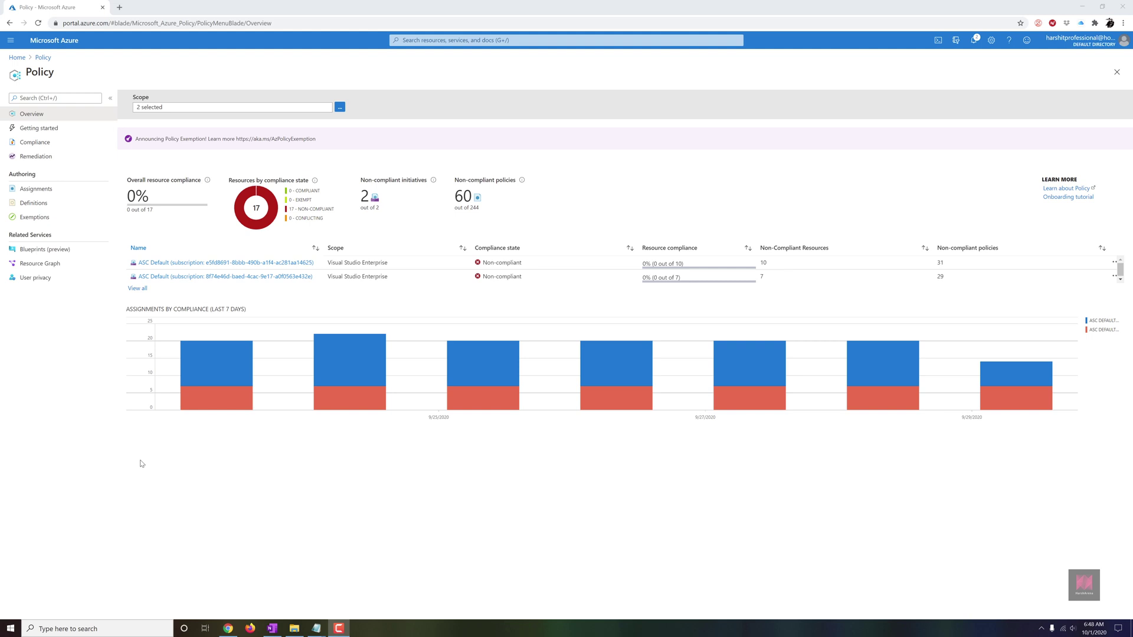
In the Azure portal, start a new policy definition with the second Visual Studio Enterprise subscription as its definition location.
left_click(54, 208)
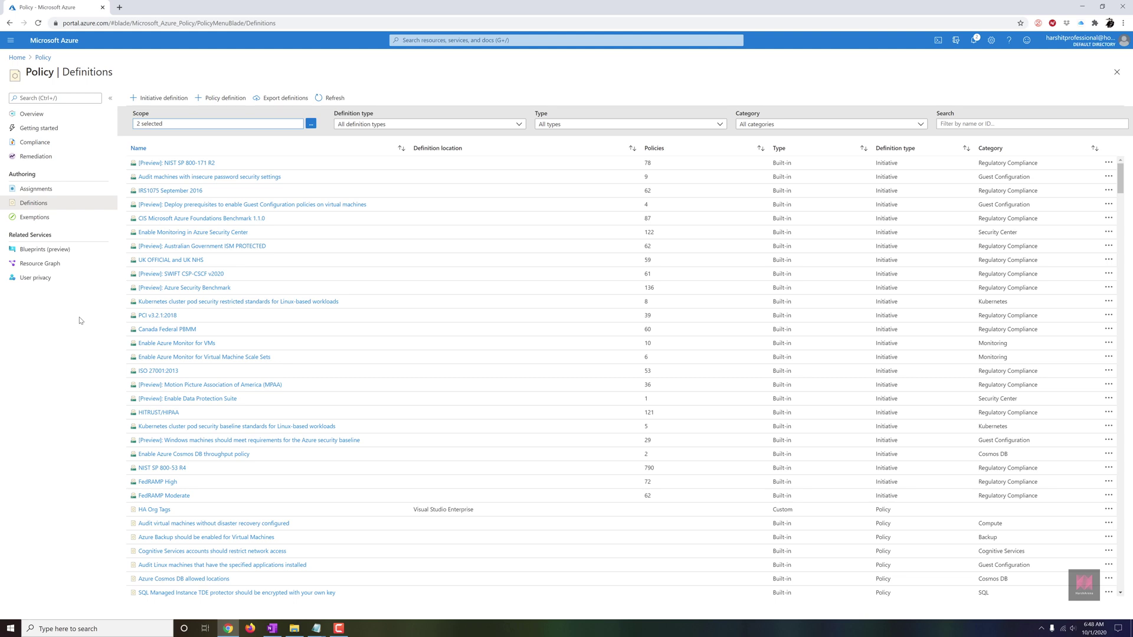
left_click(226, 101)
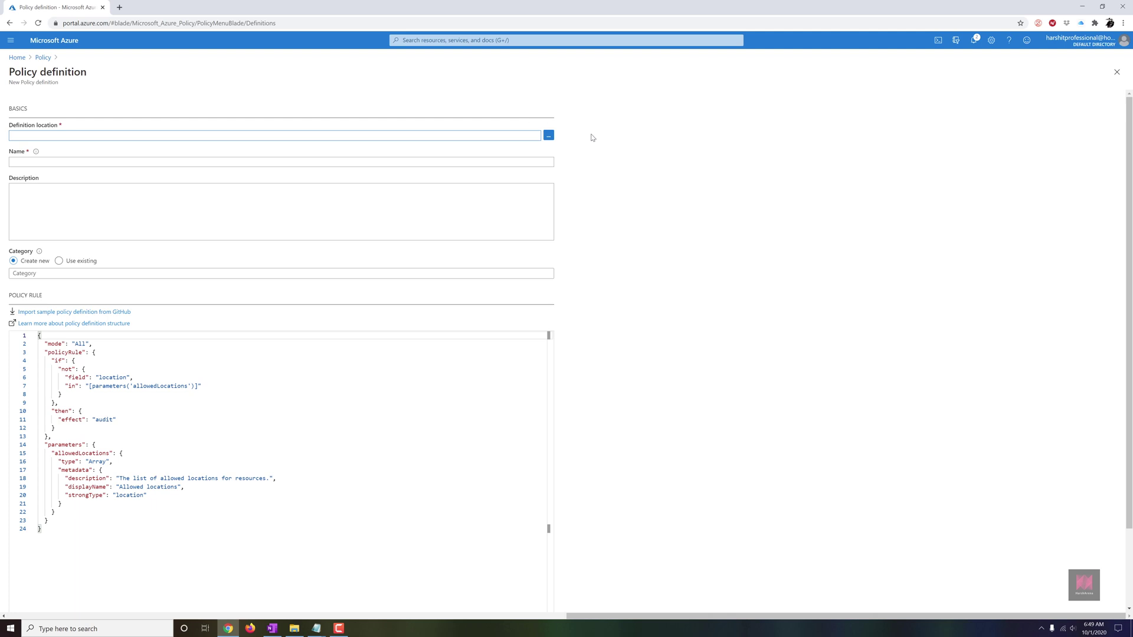
left_click(549, 137)
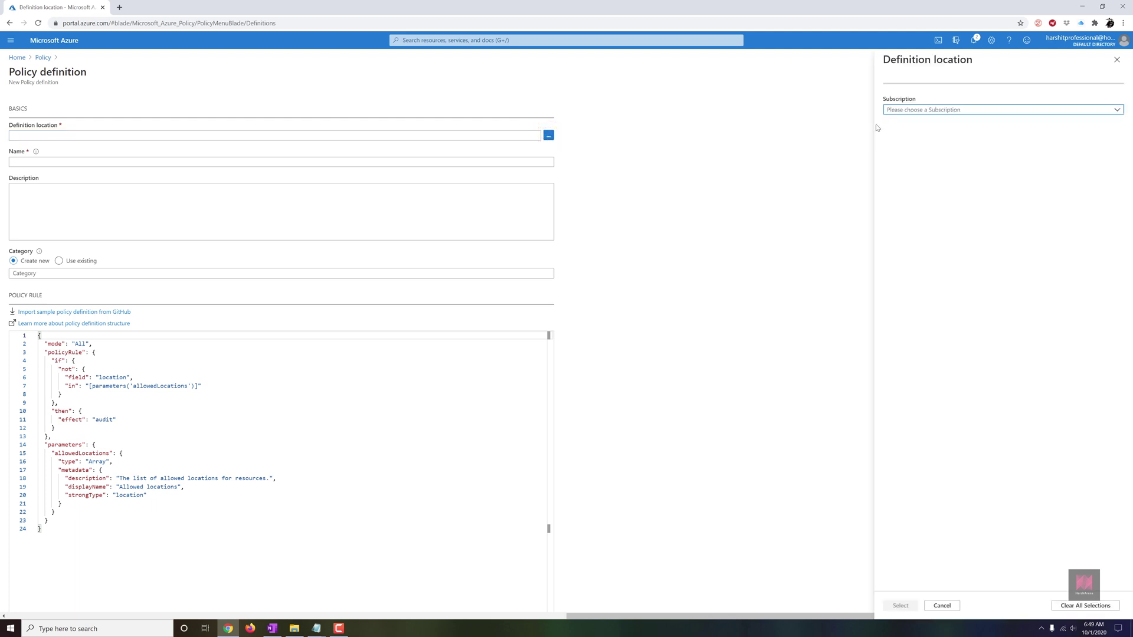
left_click(933, 111)
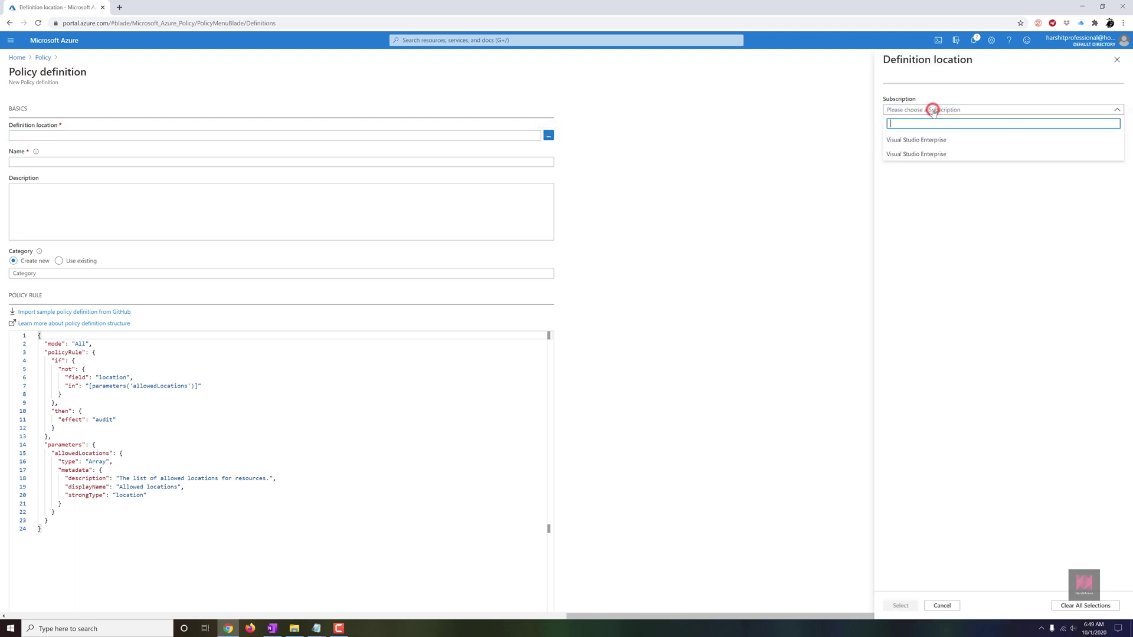
left_click(919, 155)
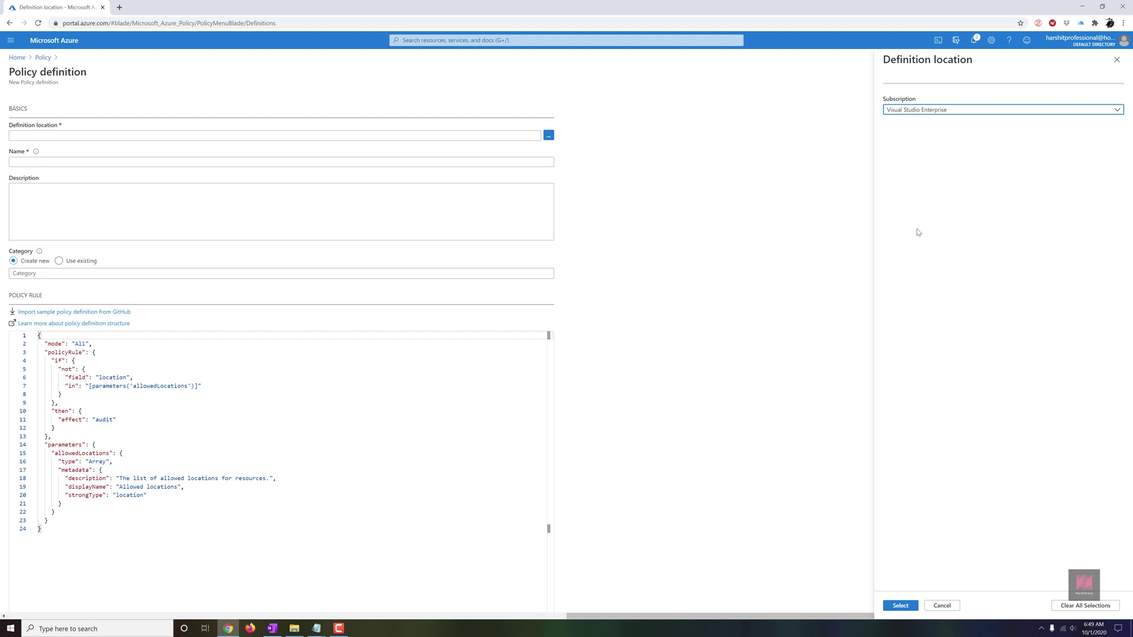
left_click(901, 605)
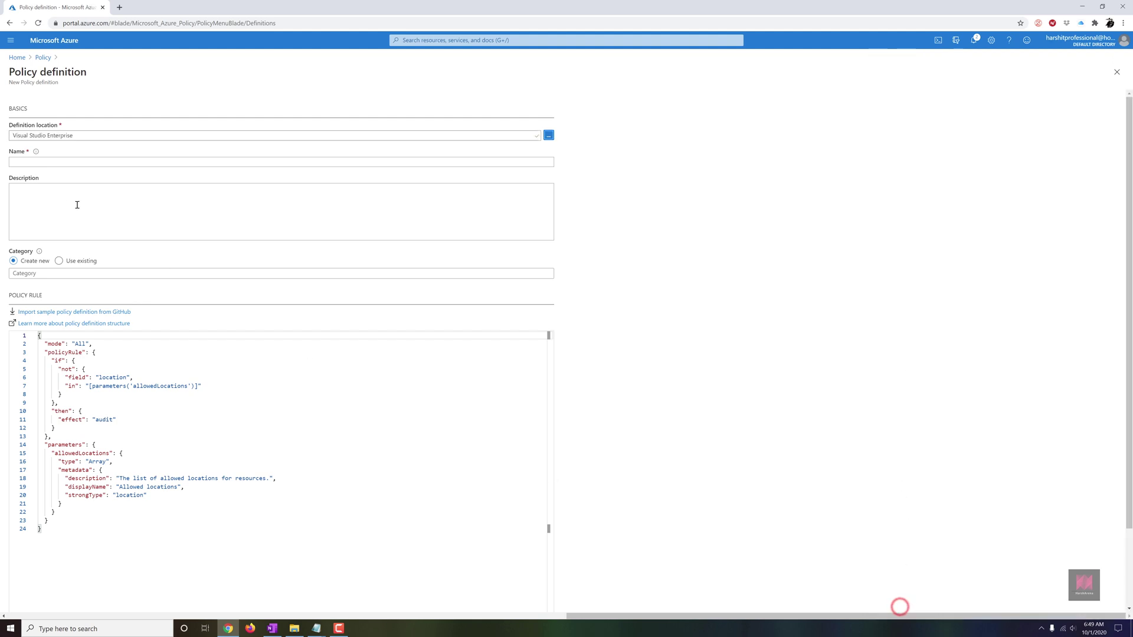
Name the policy definition "VMDenyRule" and describe it as "Do not create VM in West US 2".
left_click(56, 161)
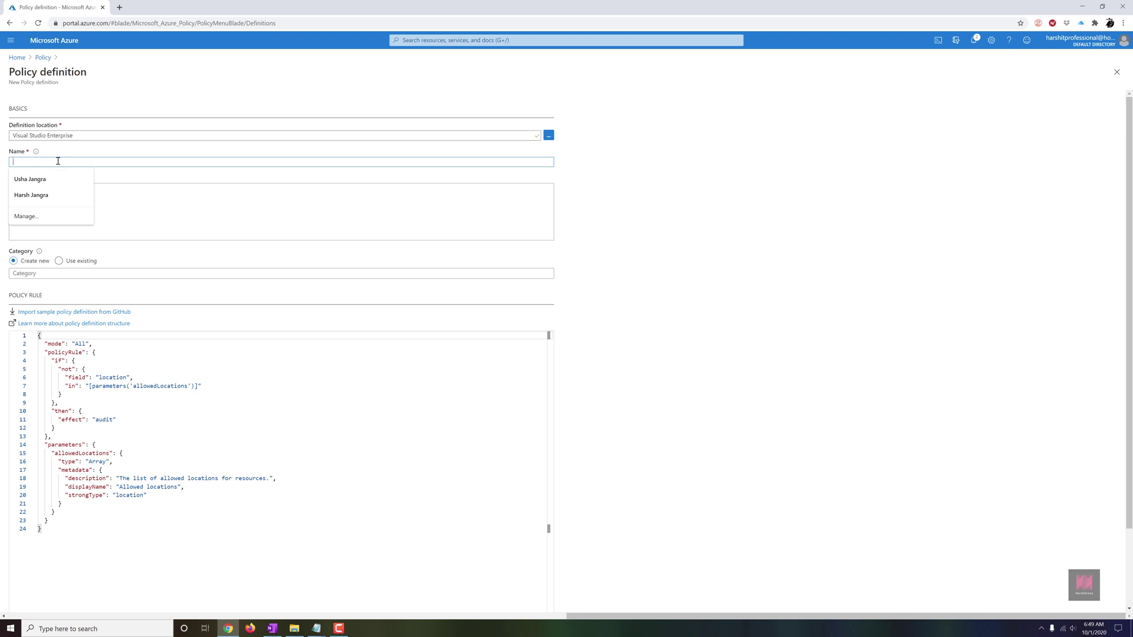
type("VMDenyRule")
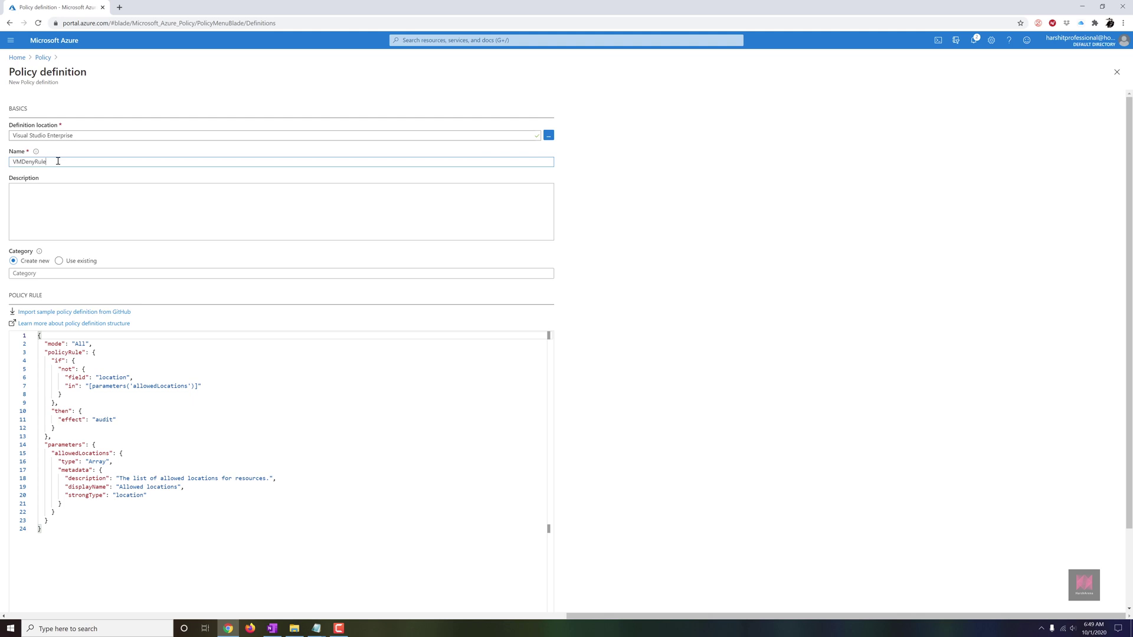
left_click(58, 210)
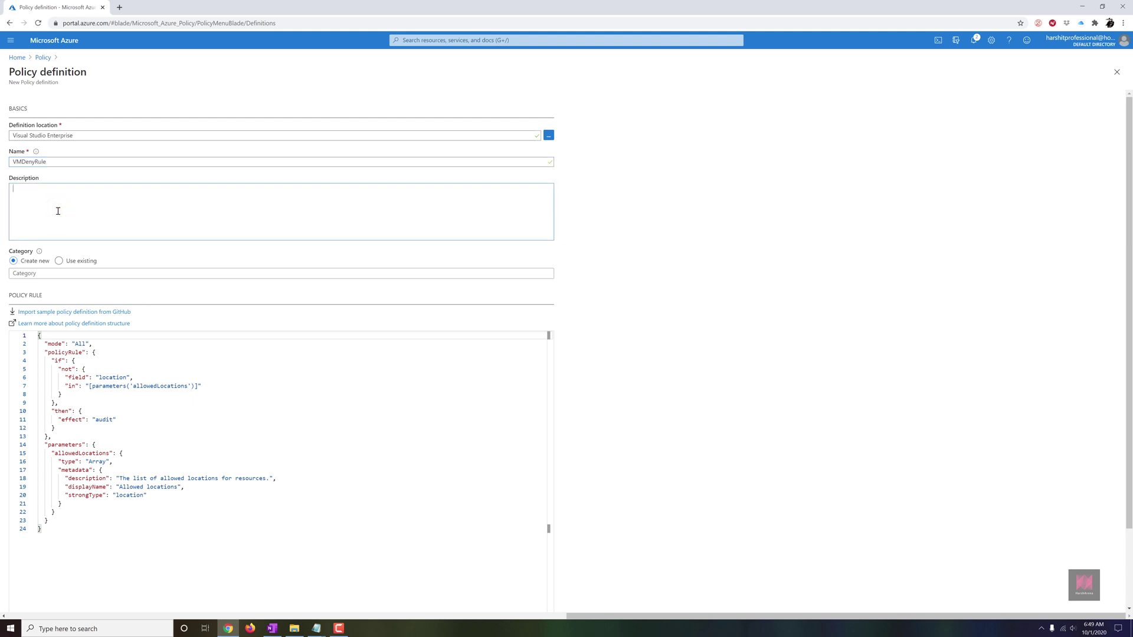
type("Do not create VM in West US 2")
Use the existing Compute category for the policy definition and look over the default policy rule JSON.
left_click(47, 274)
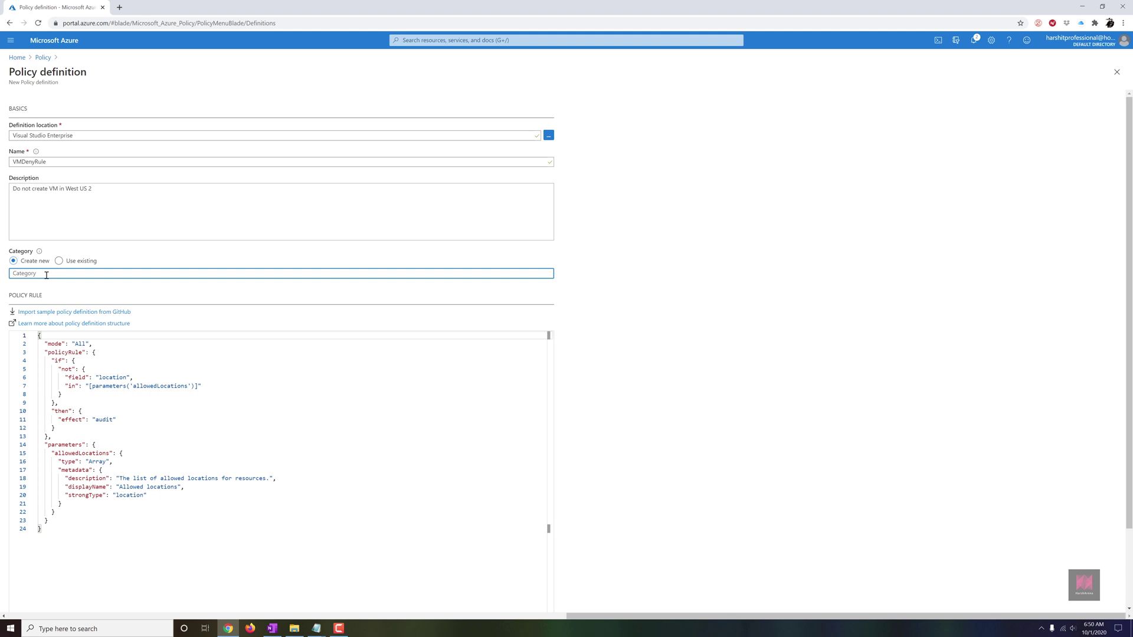
left_click(59, 263)
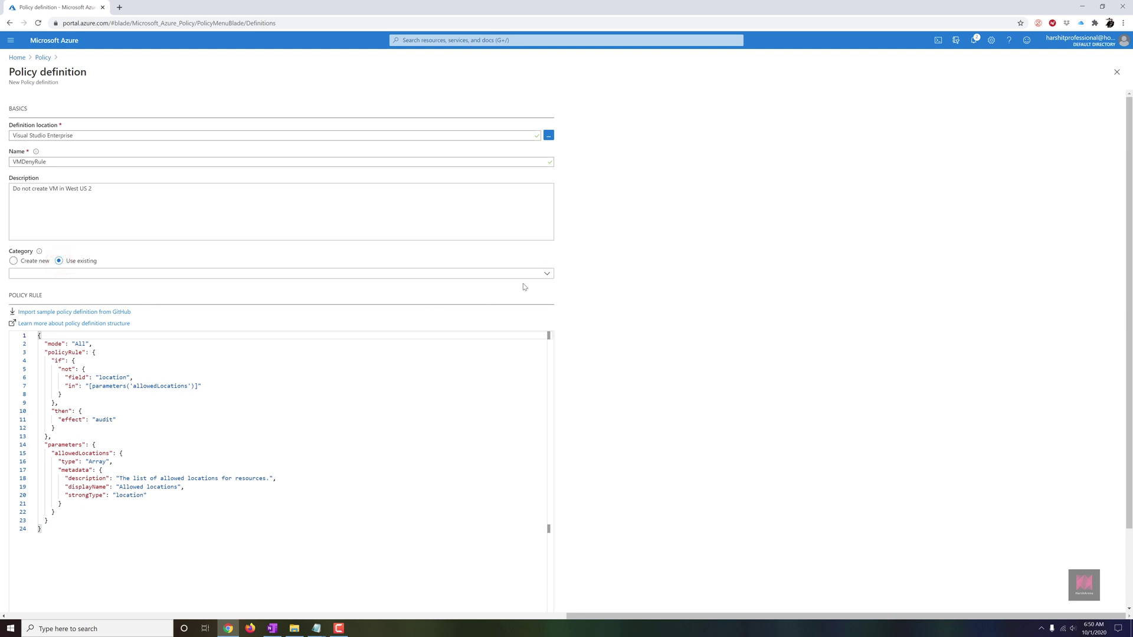
left_click(547, 275)
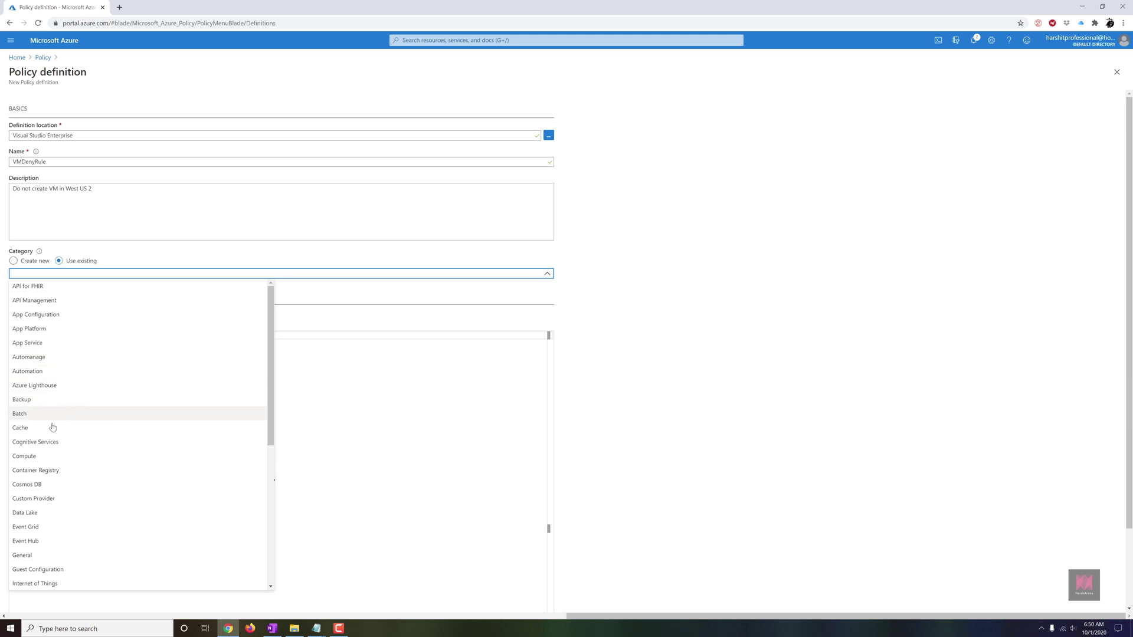
left_click(44, 457)
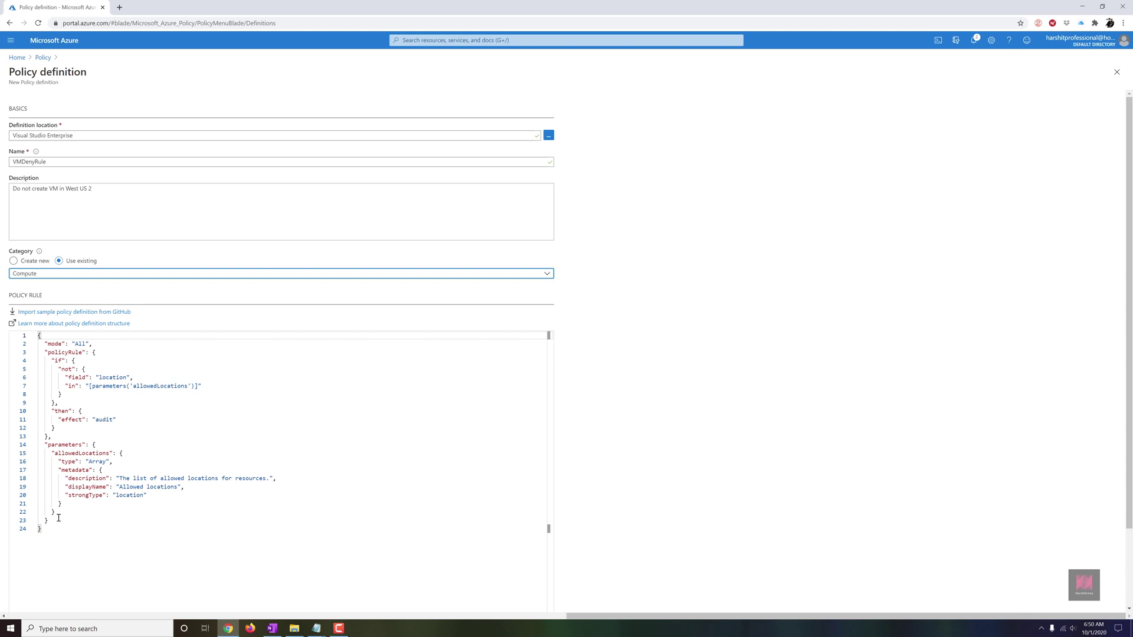
left_click_drag(42, 528, 37, 339)
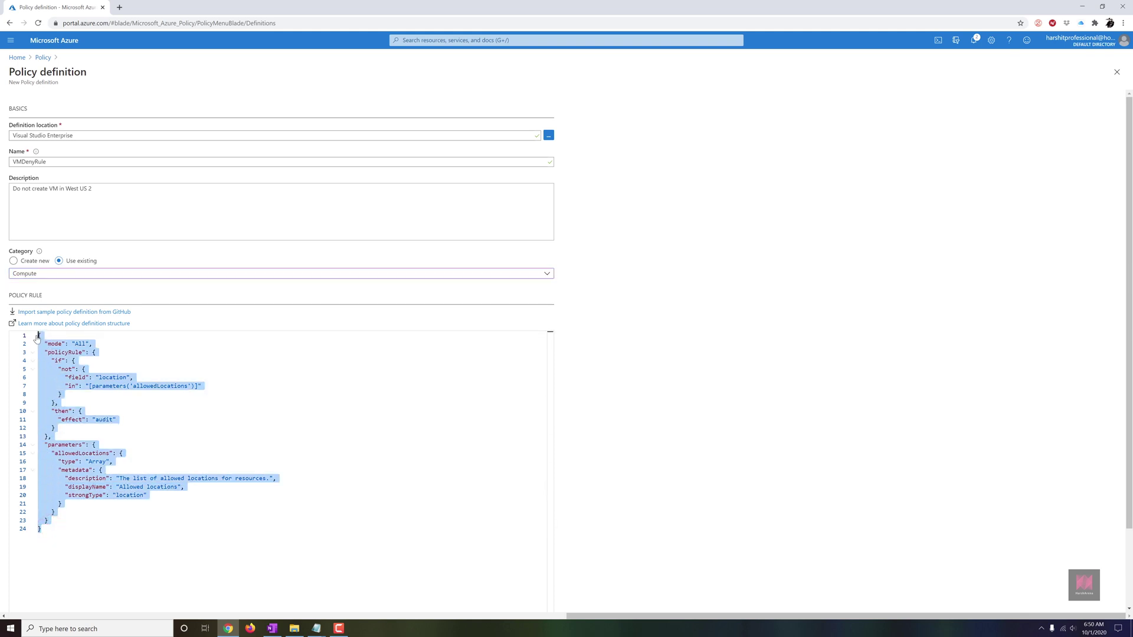
left_click(170, 386)
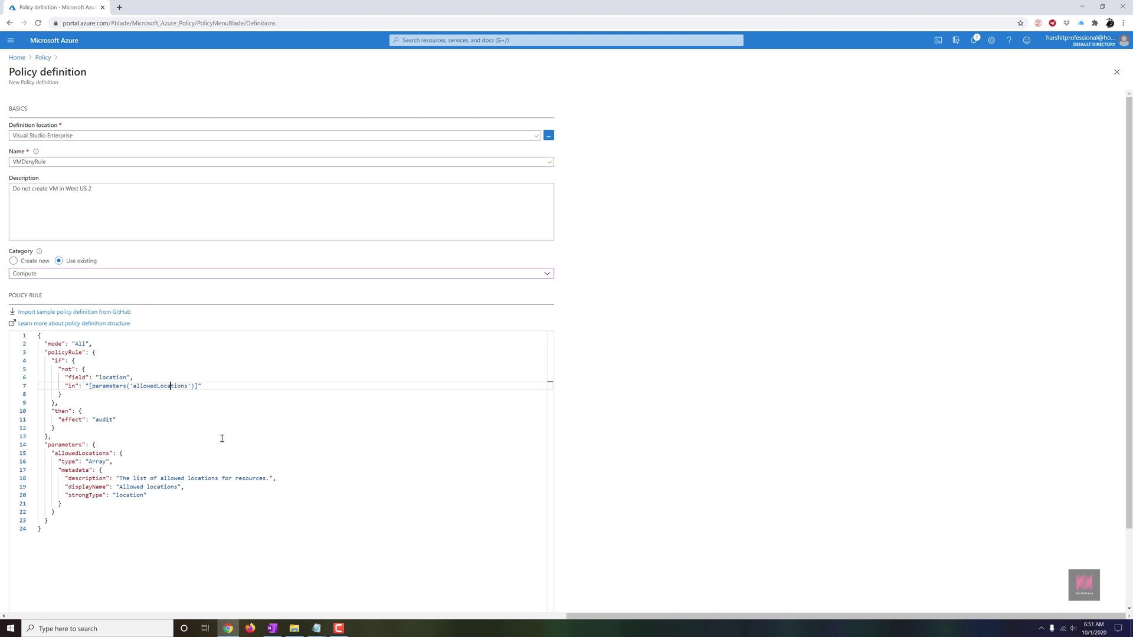
Open the GitHub sample policies, find deploy-oms-vm-extension-windows-vm under samples/Compute, and review its PowerShell deployment commands.
left_click(117, 316)
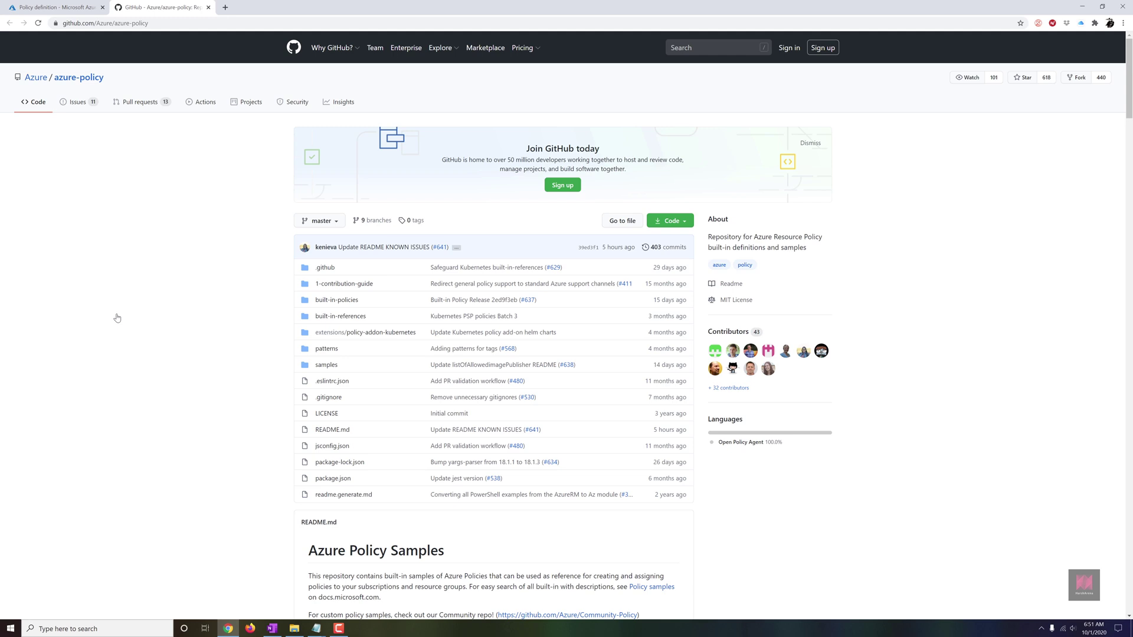
left_click(333, 366)
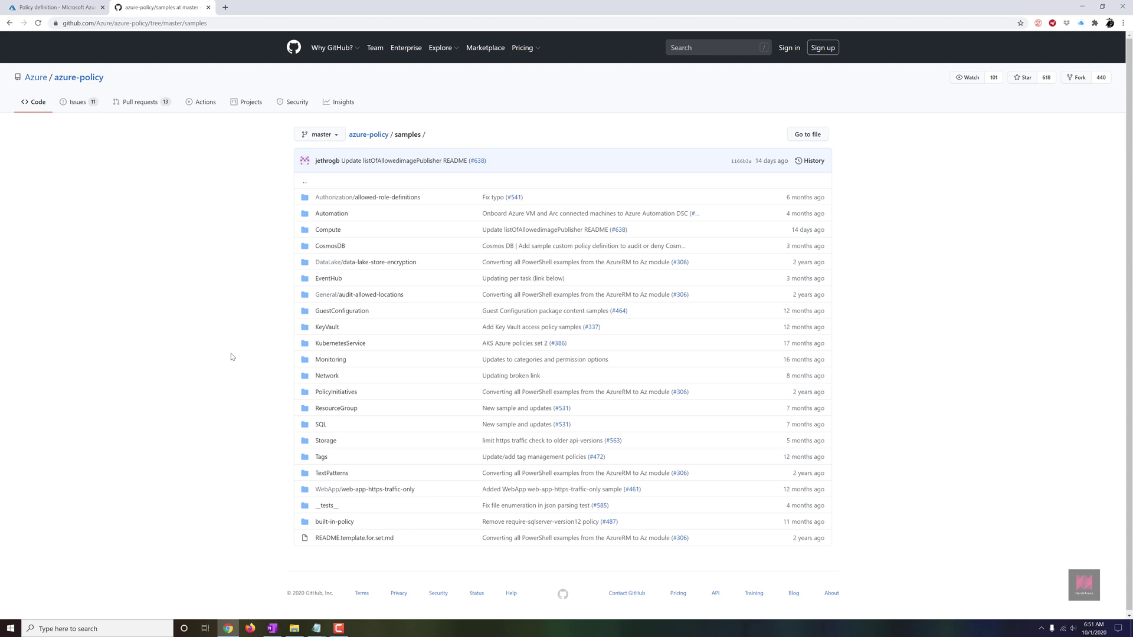
left_click(339, 235)
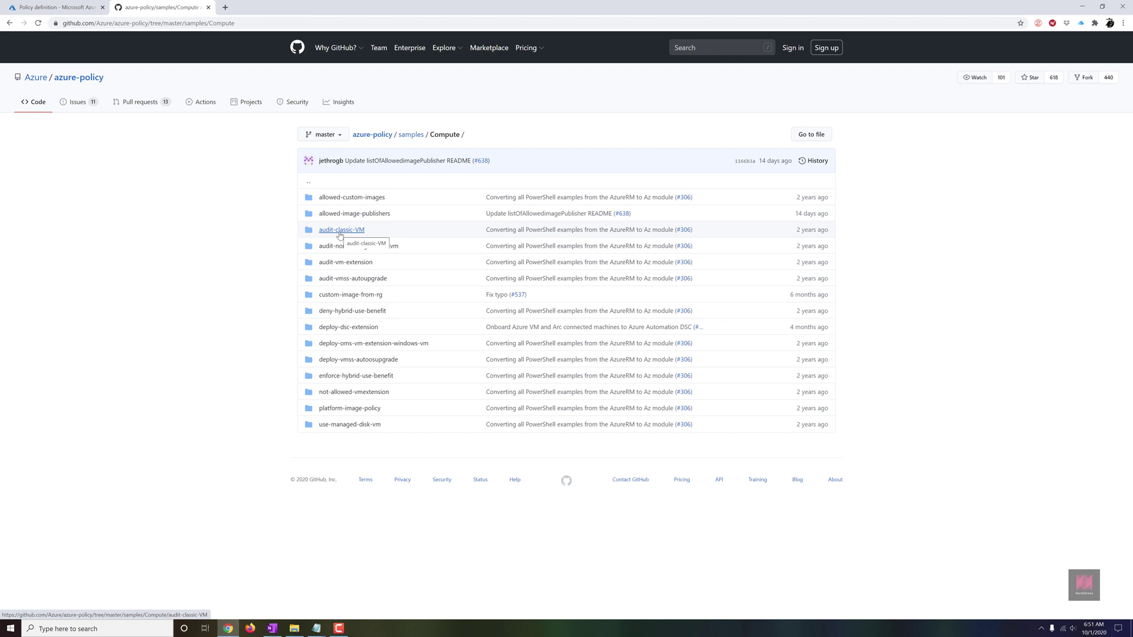
left_click(376, 344)
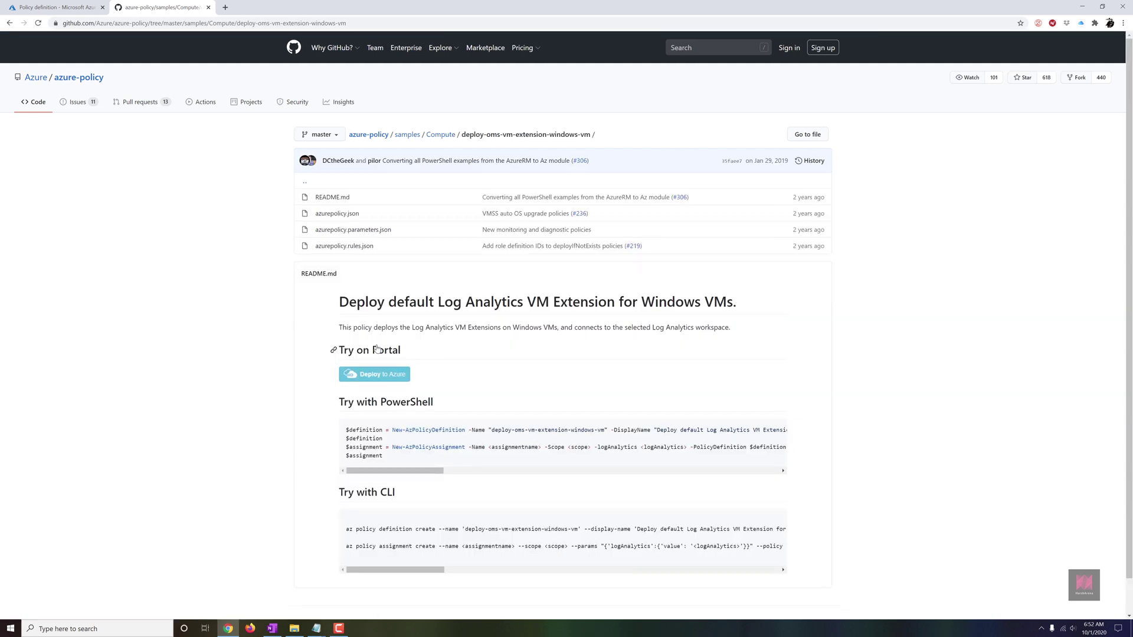
left_click_drag(386, 441, 346, 430)
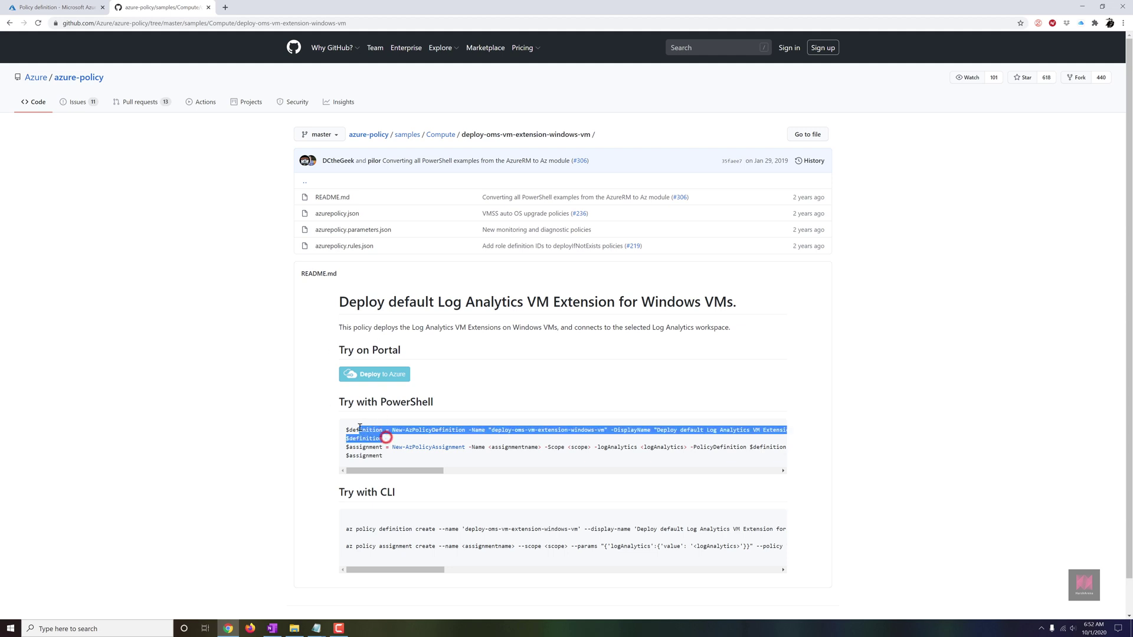
left_click(400, 440)
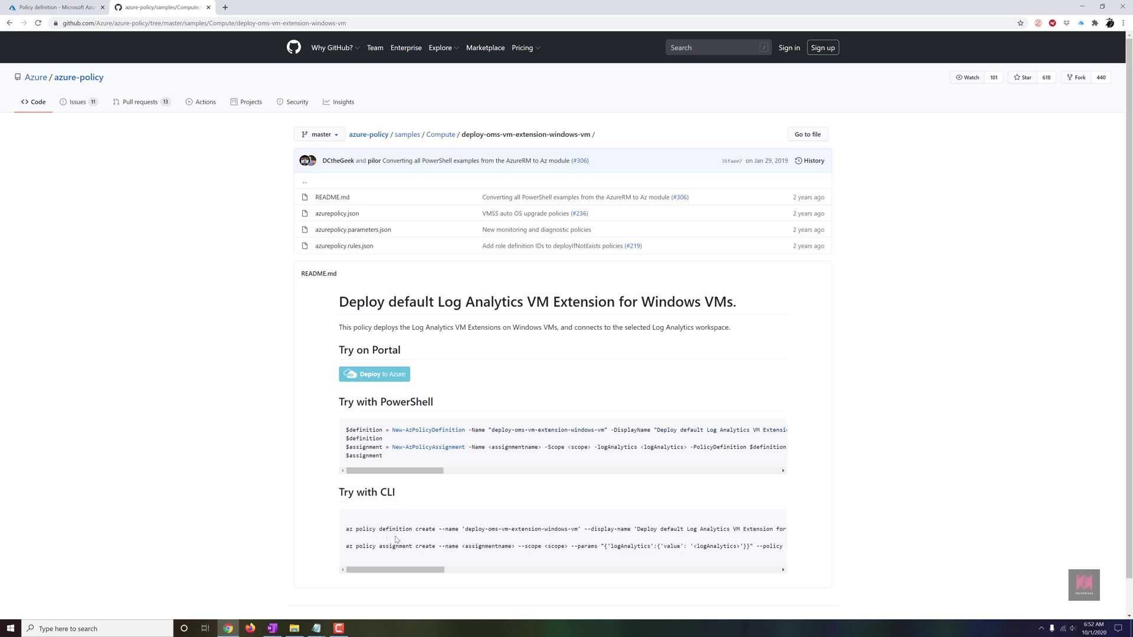
Read through the sample's azurepolicy.rules.json file and return to the deploy-oms-vm-extension-windows-vm folder.
left_click(342, 249)
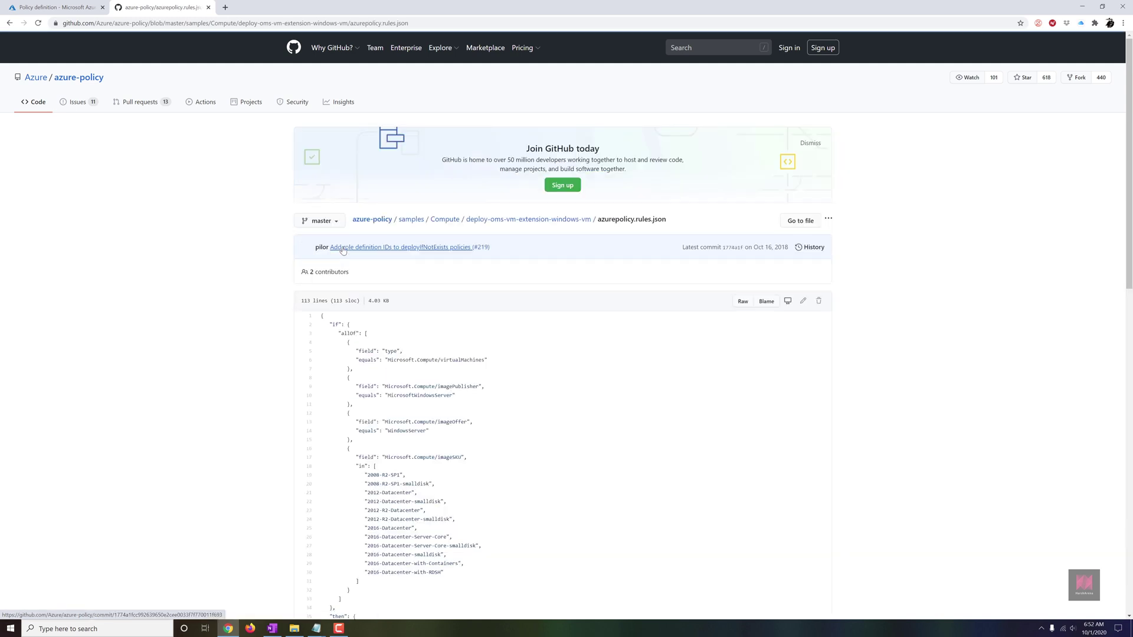
scroll(414, 439, "down", 3)
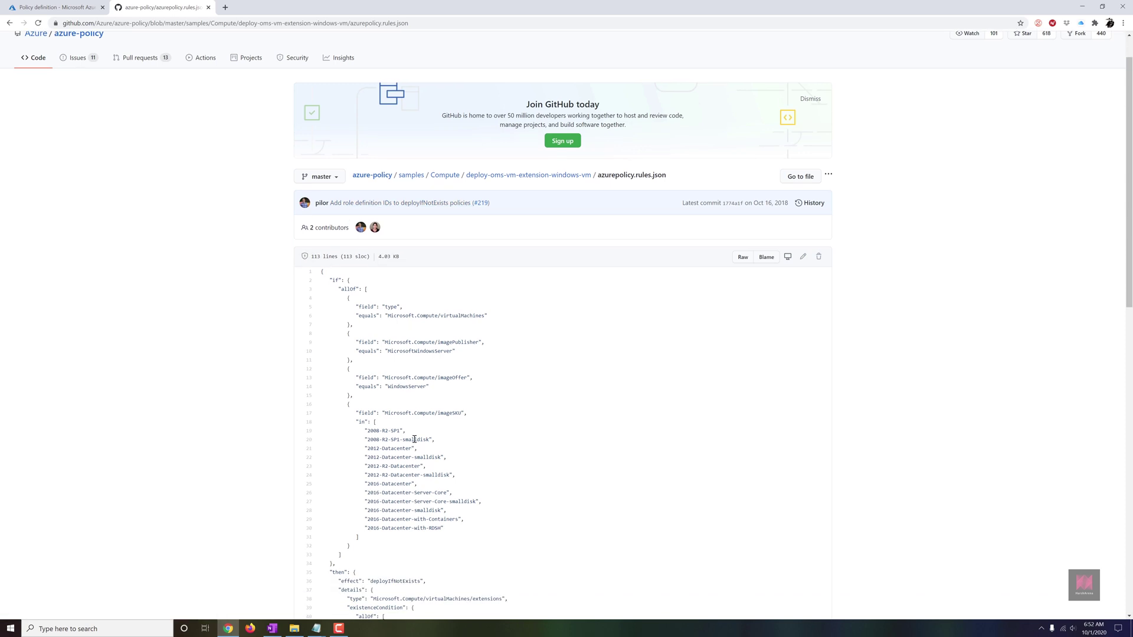
scroll(414, 439, "down", 4)
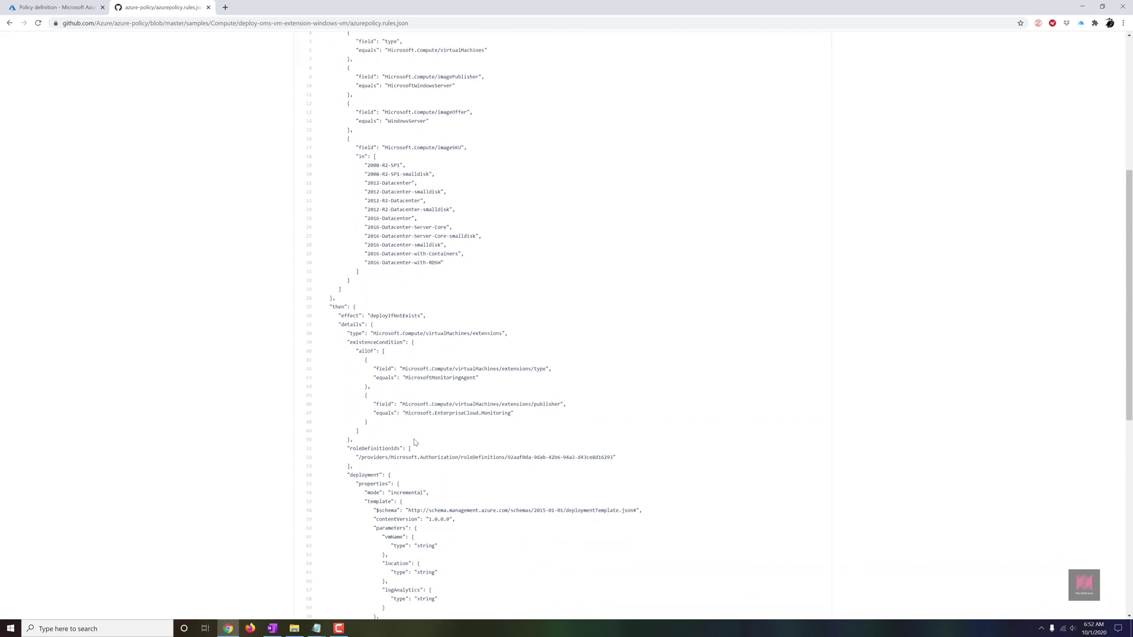
scroll(414, 439, "down", 3)
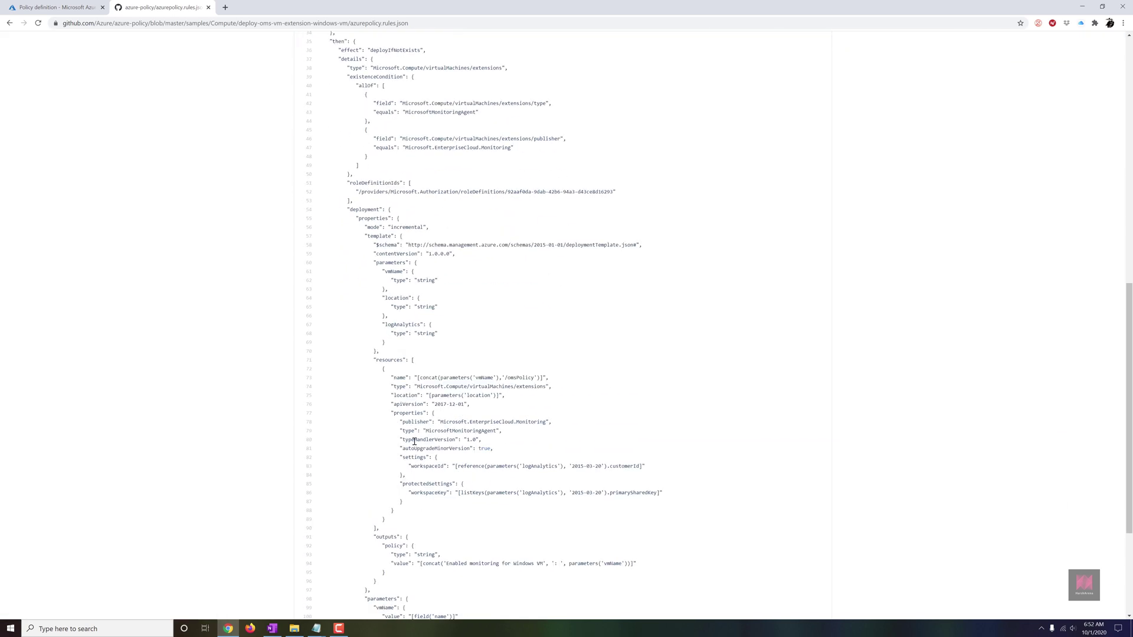
scroll(414, 441, "down", 3)
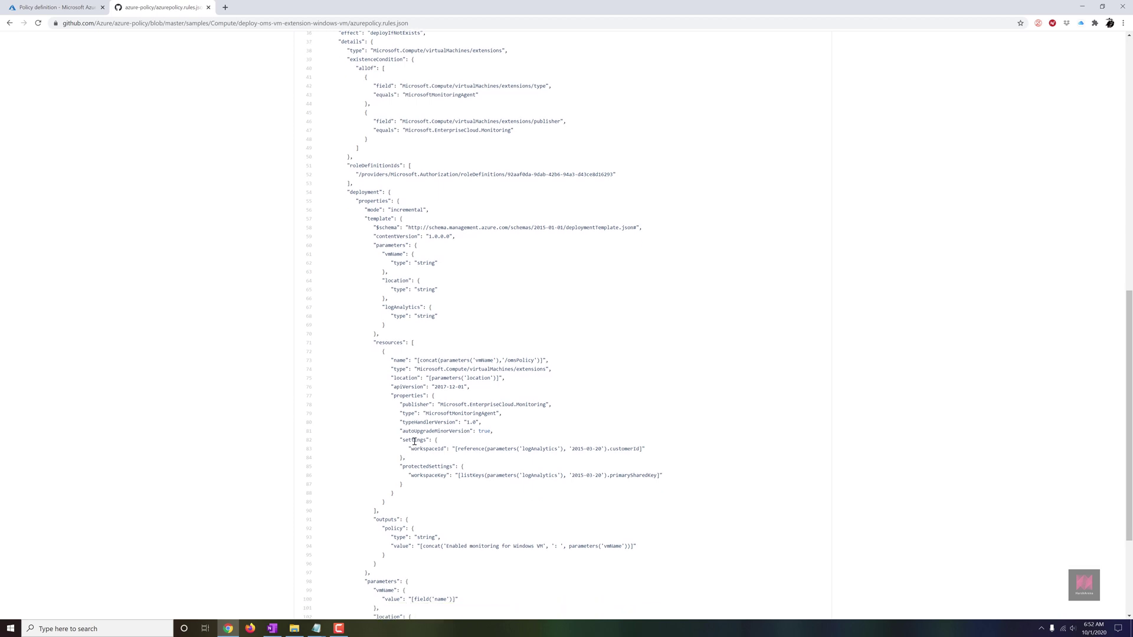
scroll(413, 446, "up", 12)
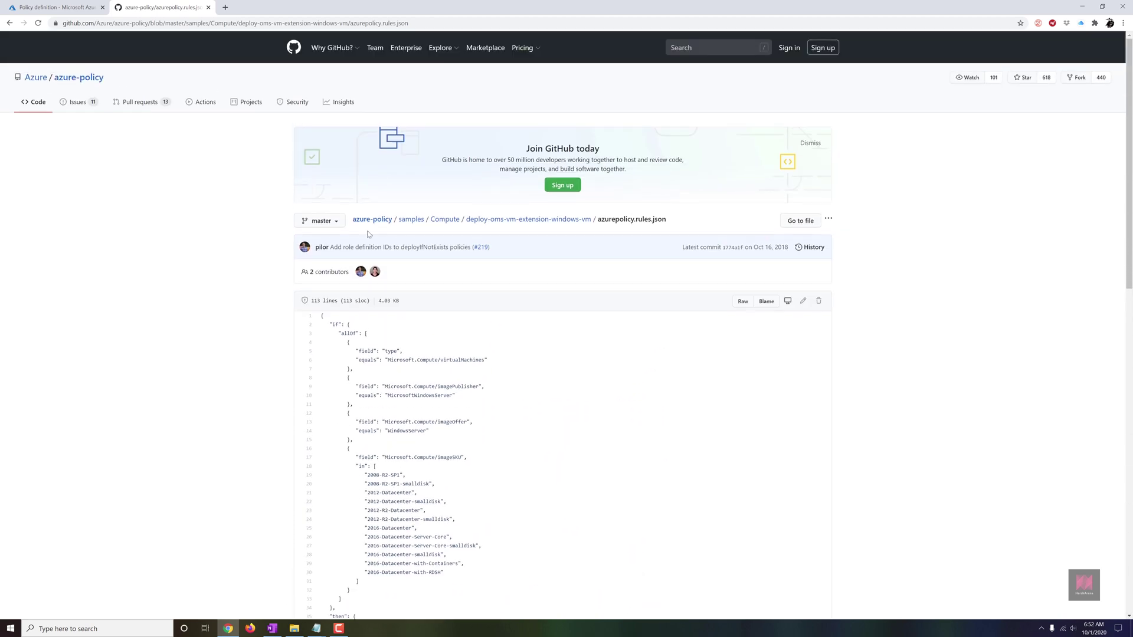
left_click(516, 222)
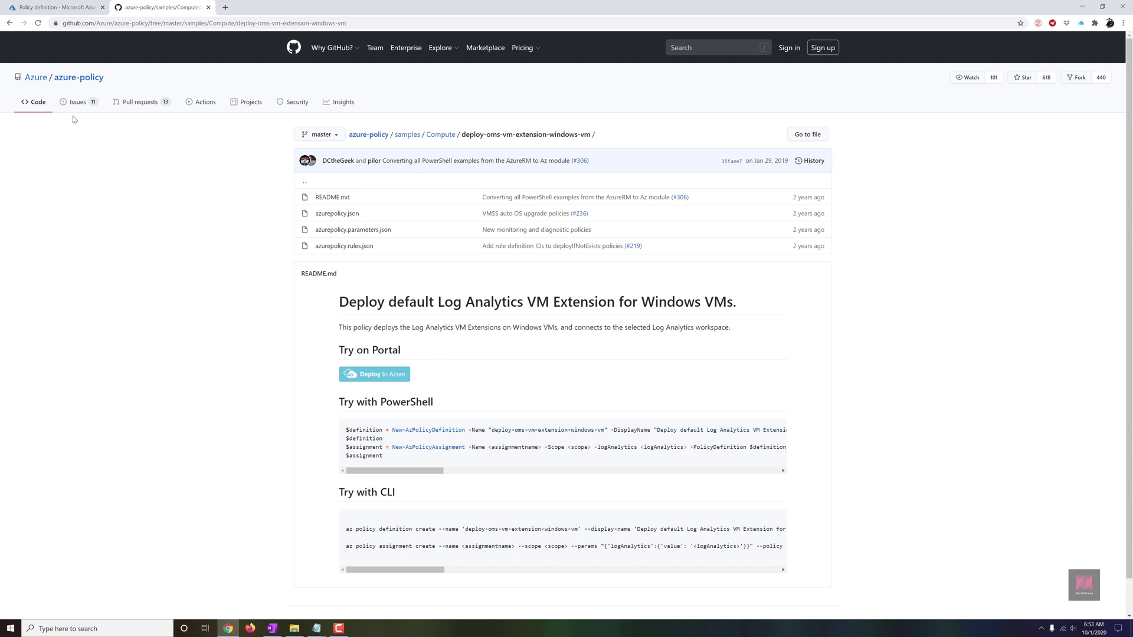
Return to the Azure portal and discard the unsaved VMDenyRule policy definition.
left_click(65, 13)
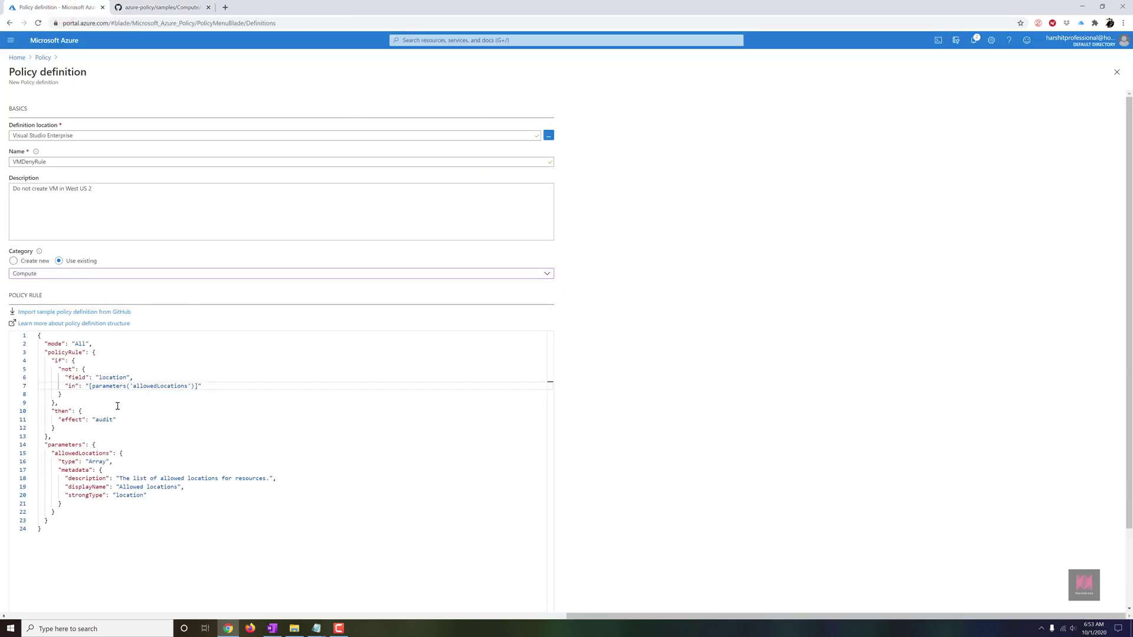
scroll(132, 351, "down", 2)
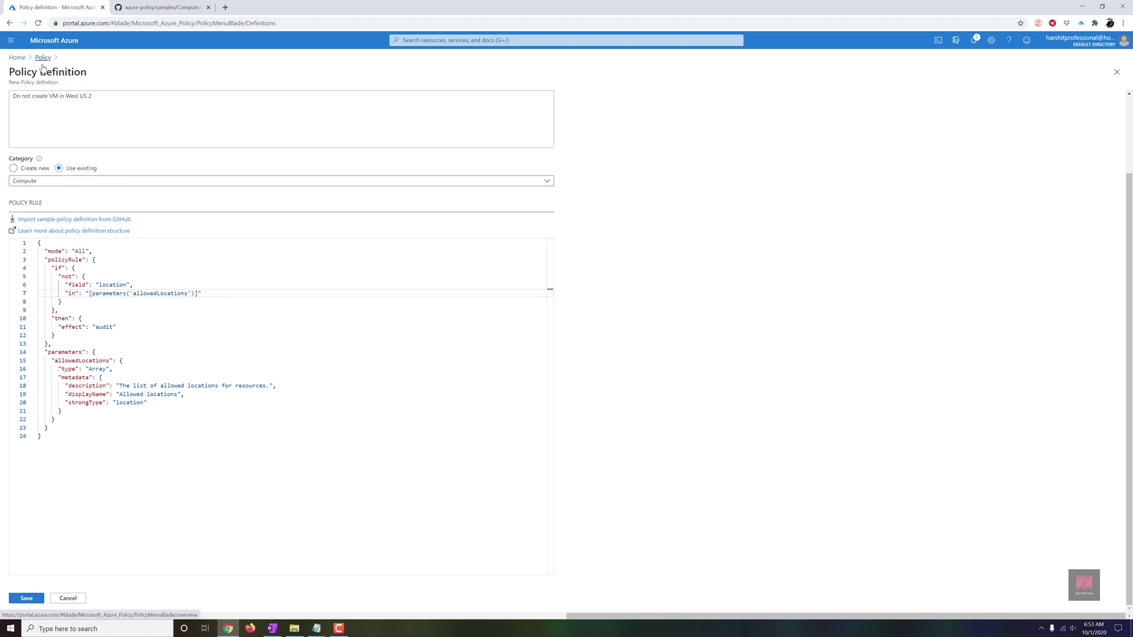
left_click(68, 598)
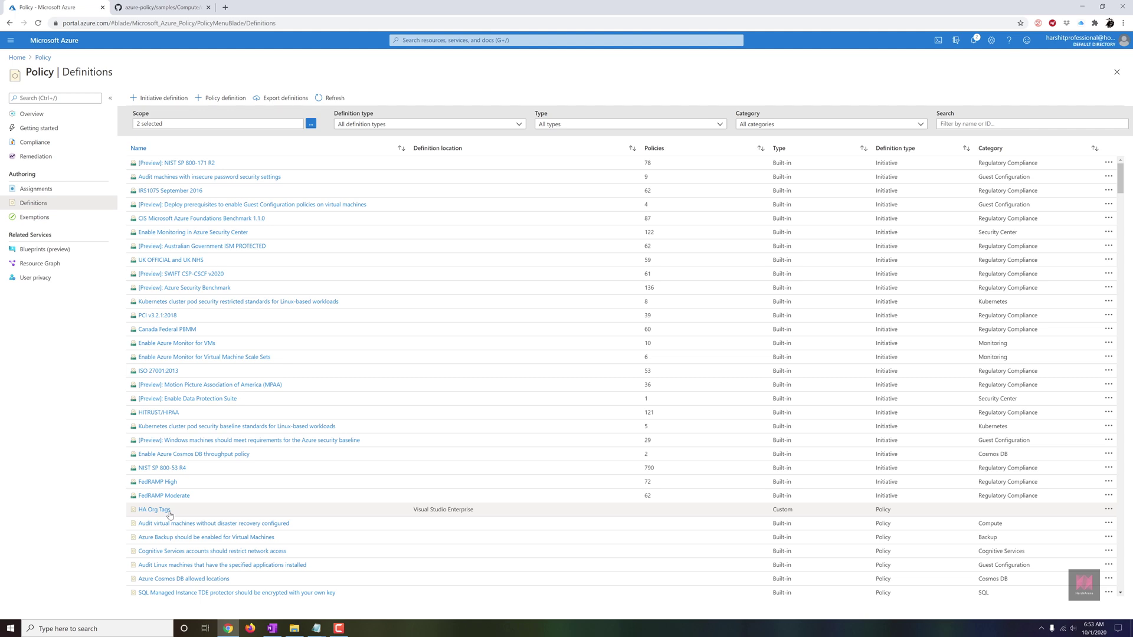
Open the custom HA Org Tags policy definition and review its display name, description and tagName parameter.
left_click(159, 510)
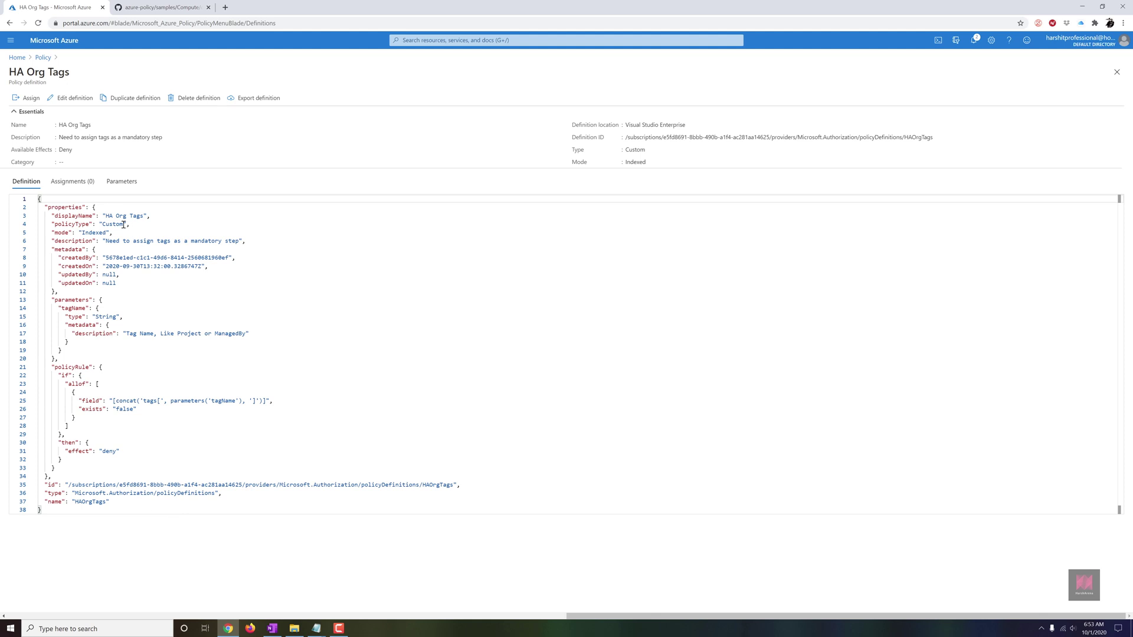
mouse_move(124, 224)
left_mouse_down()
mouse_move(102, 225)
mouse_move(105, 216)
left_mouse_up()
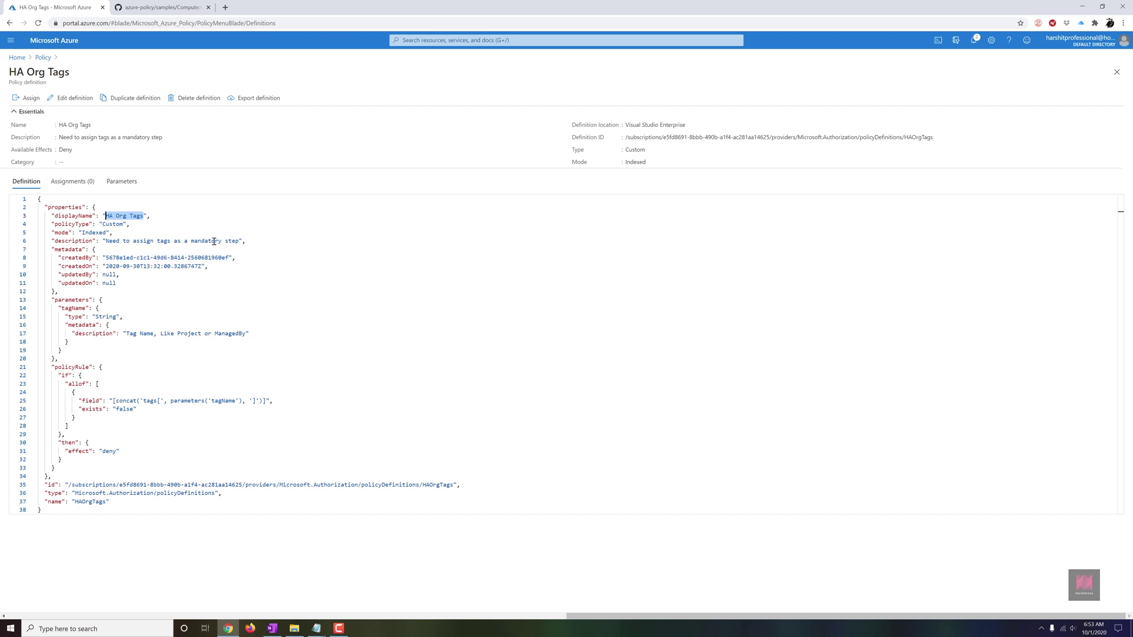
left_click_drag(239, 240, 109, 242)
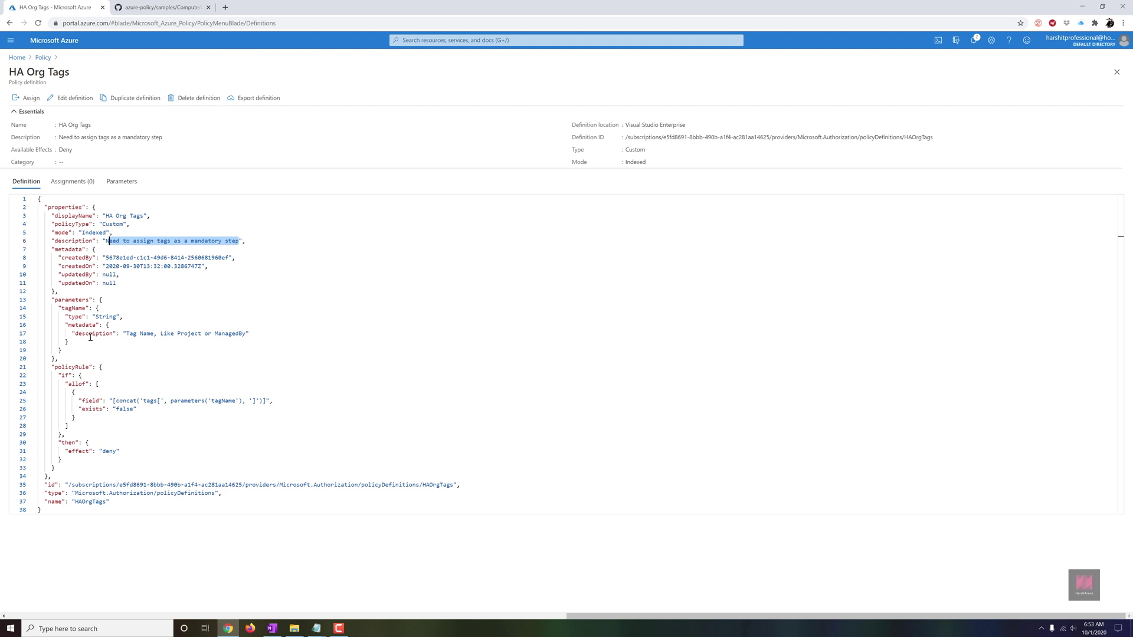
left_click_drag(76, 333, 246, 334)
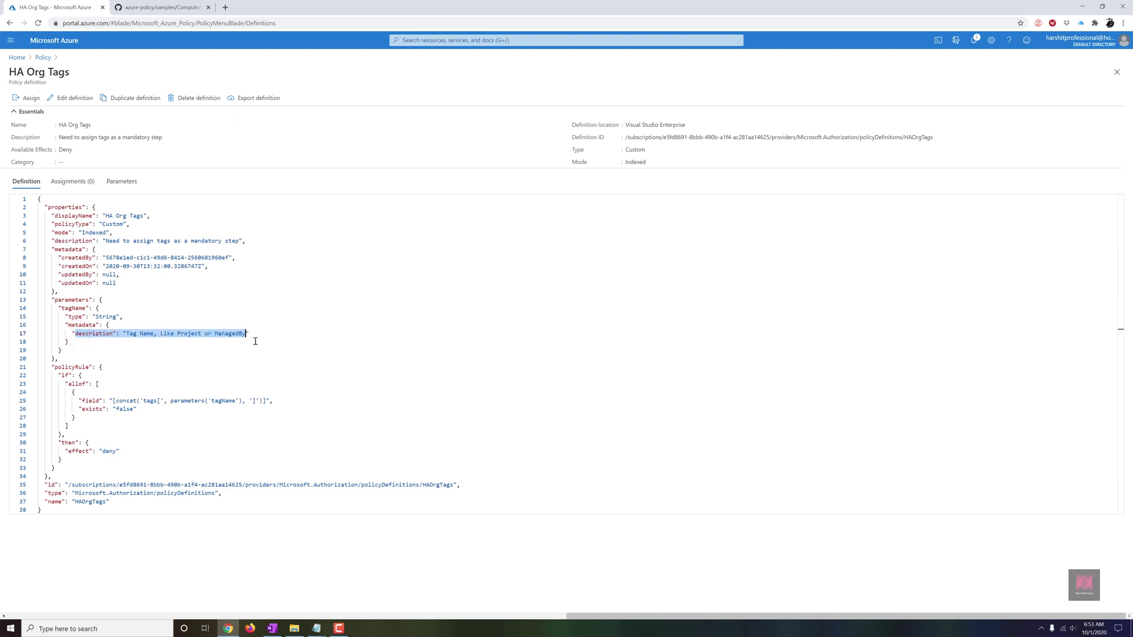
left_click(255, 341)
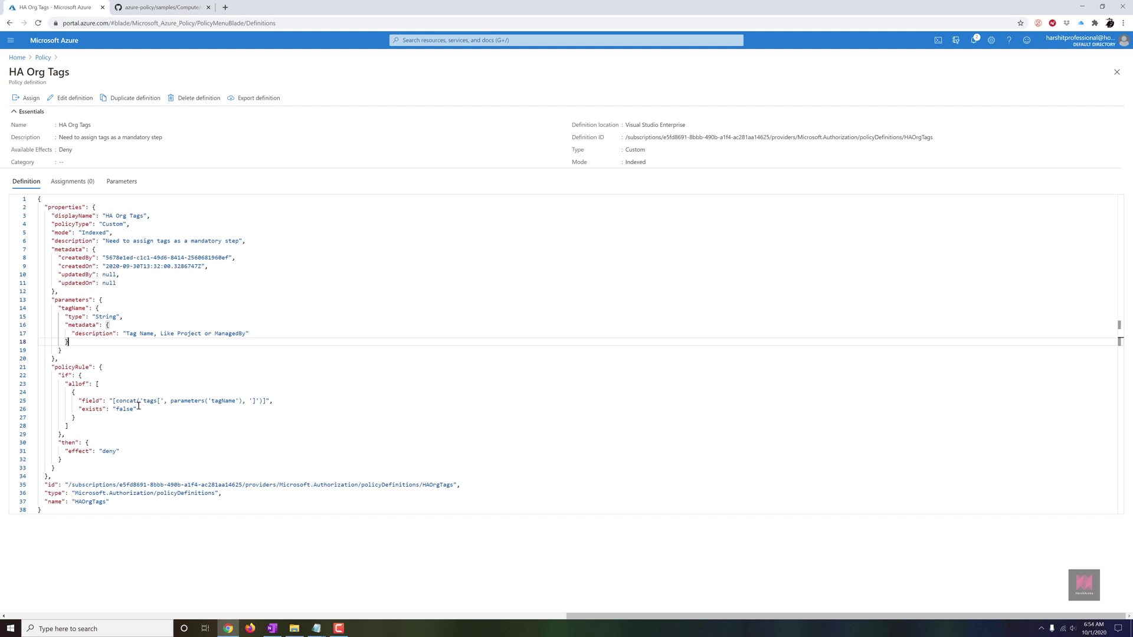
Examine the tag condition and the effect in the HA Org Tags policy rule.
left_click_drag(141, 409, 83, 401)
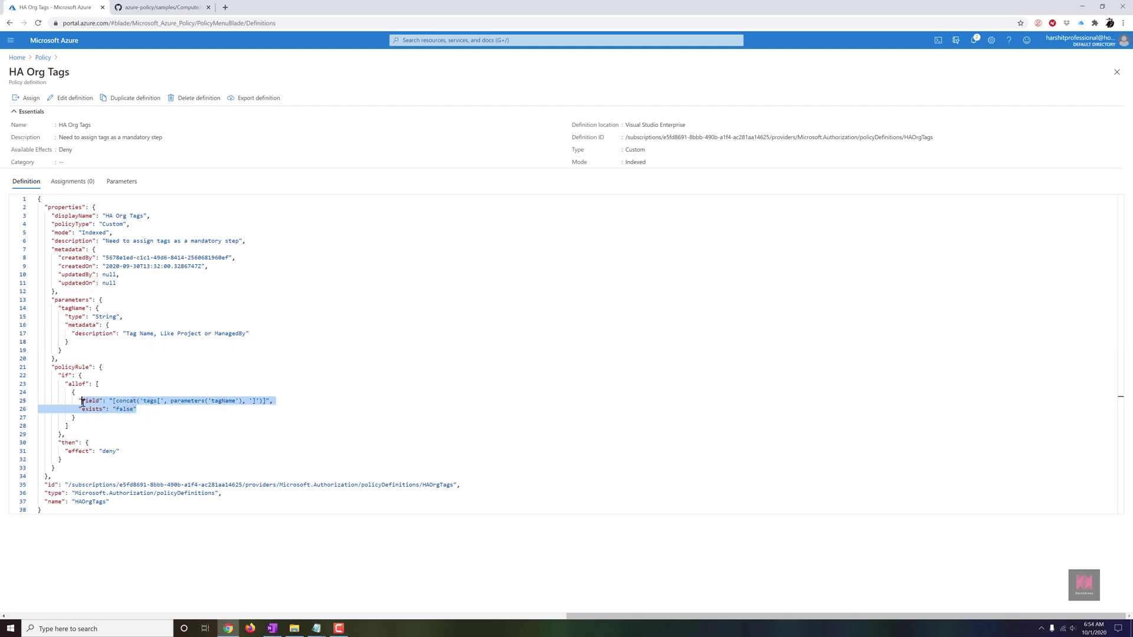
double_click(155, 402)
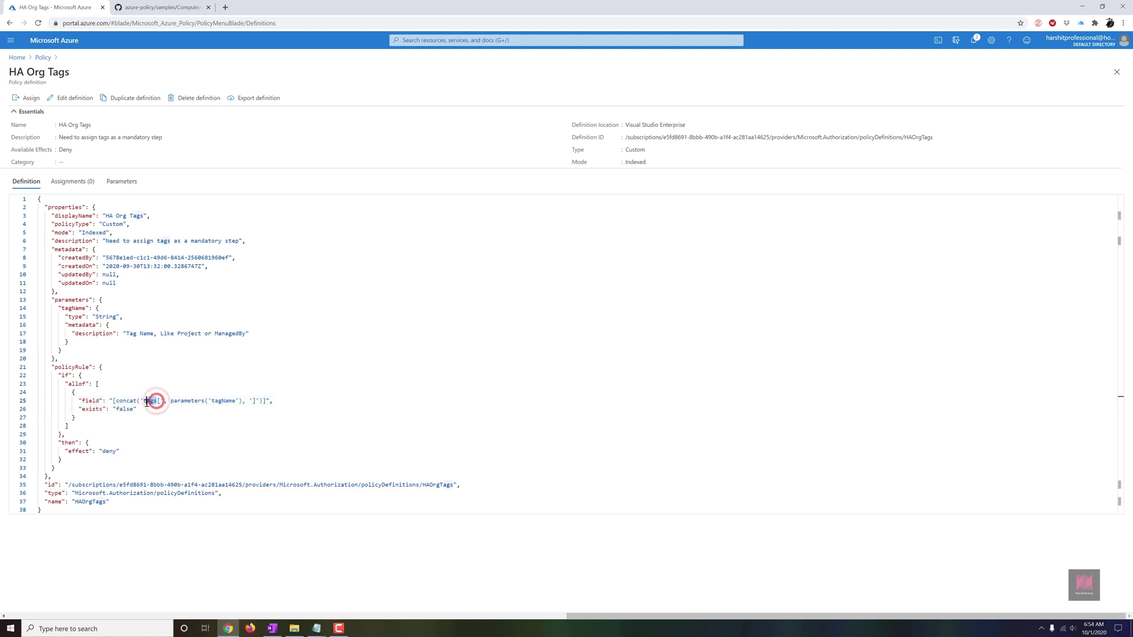
double_click(229, 401)
left_click_drag(118, 451, 102, 453)
left_click(157, 459)
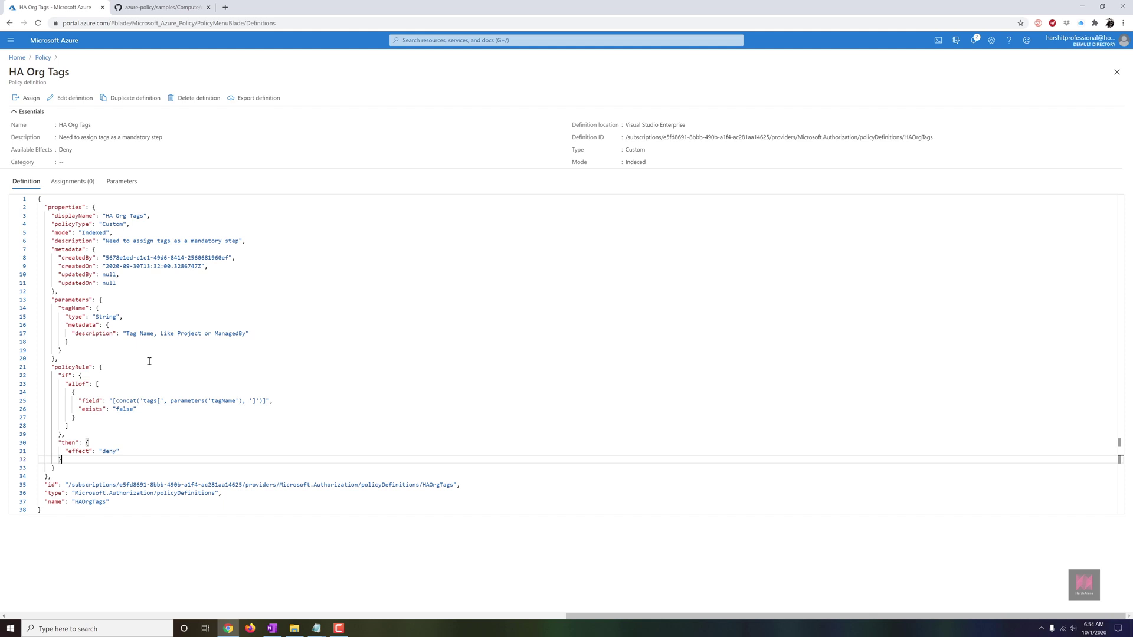
Leave the HA Org Tags definition and start a new policy assignment from the Policy assignments list.
left_click(43, 57)
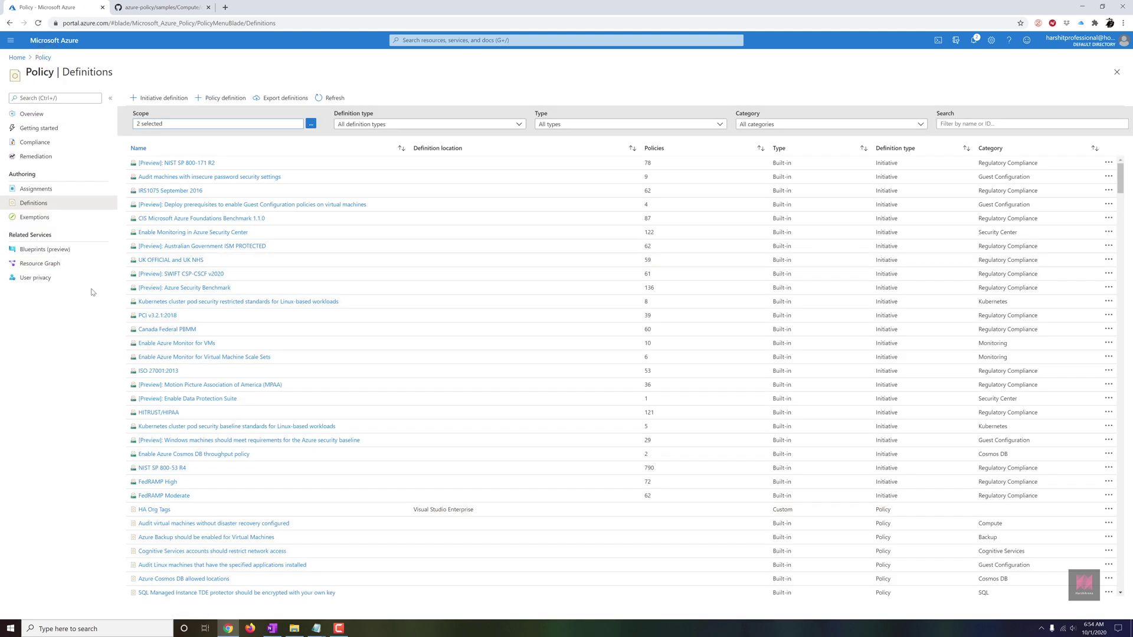
left_click(57, 198)
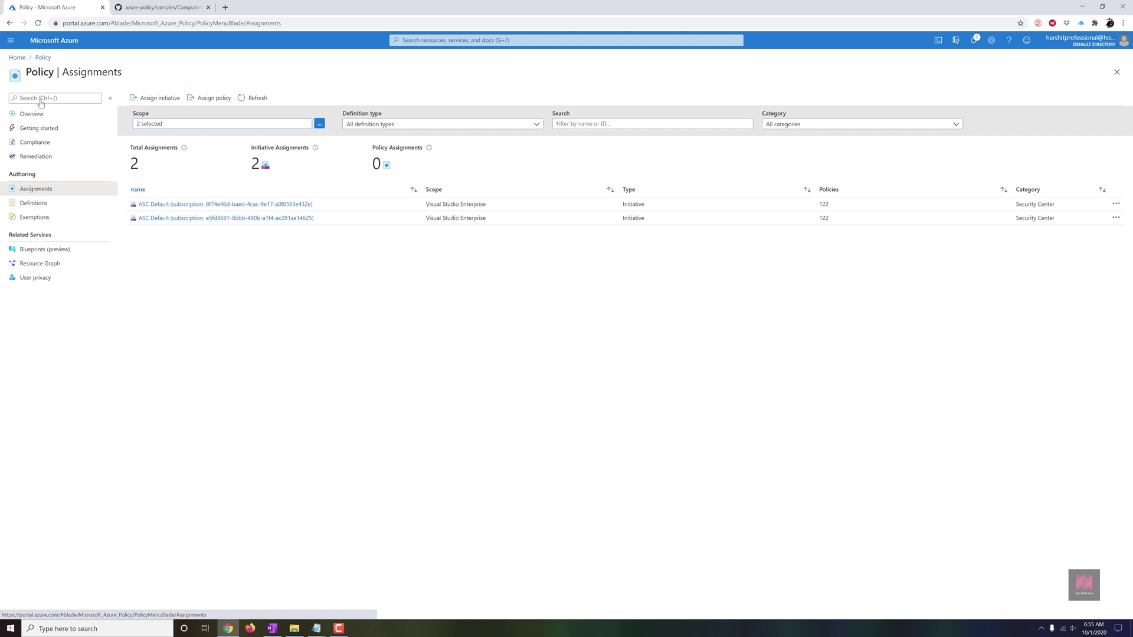
left_click(196, 100)
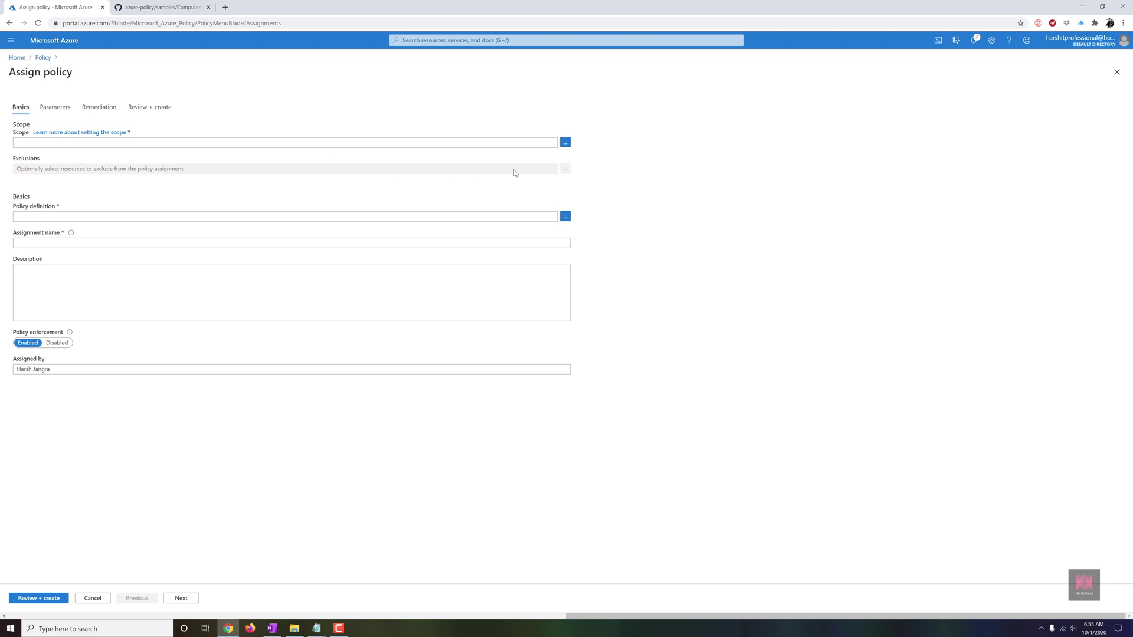
Set the assignment scope to the first listed Visual Studio Enterprise subscription without a resource group.
left_click(564, 144)
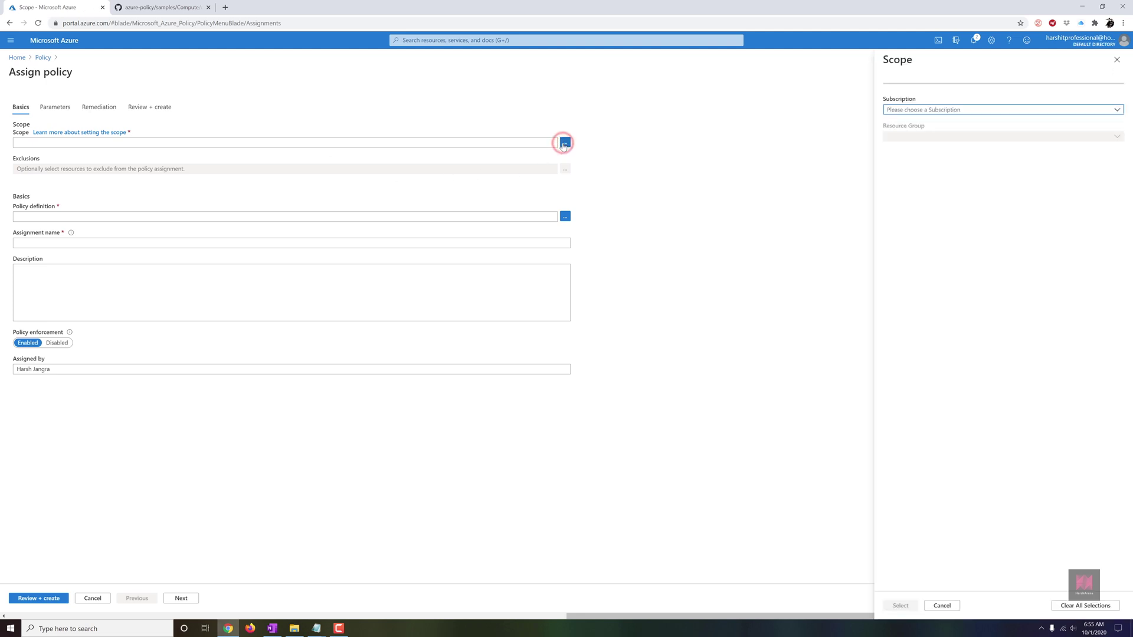
left_click(914, 111)
left_click(914, 154)
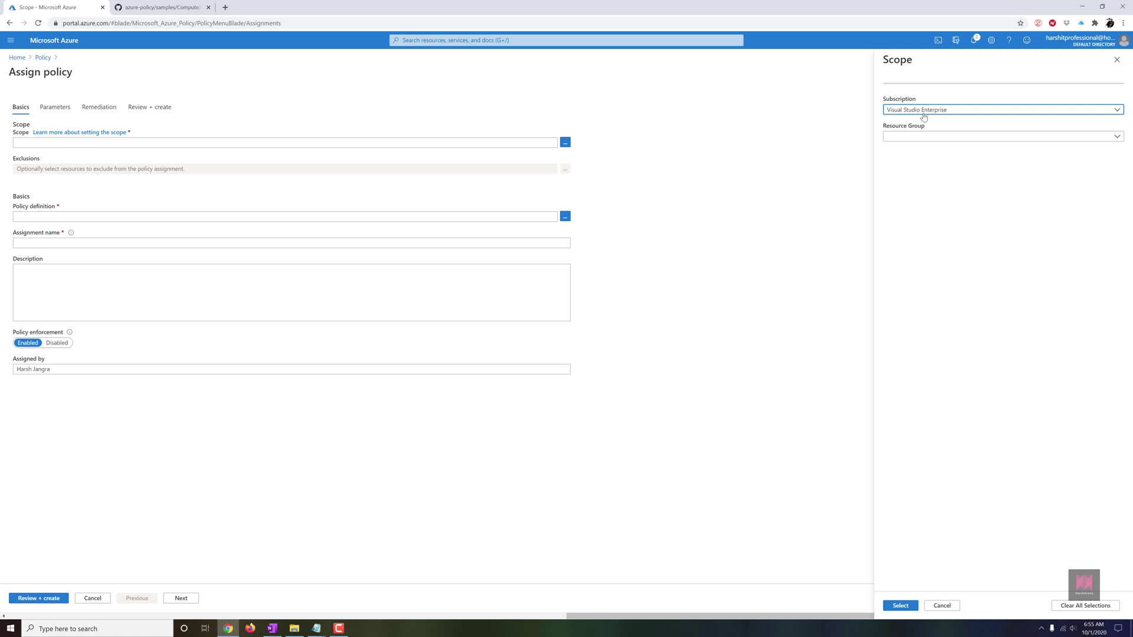
left_click(923, 109)
left_click(912, 141)
left_click(908, 606)
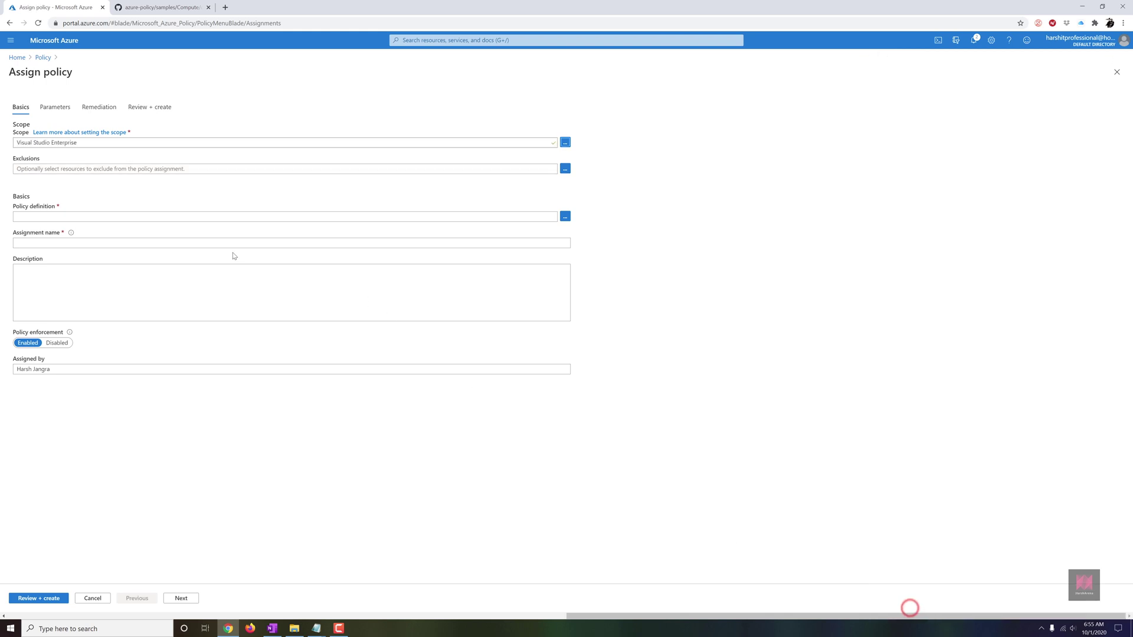
Review the resource groups that can be excluded from the assignment and leave the exclusions empty.
left_click(566, 170)
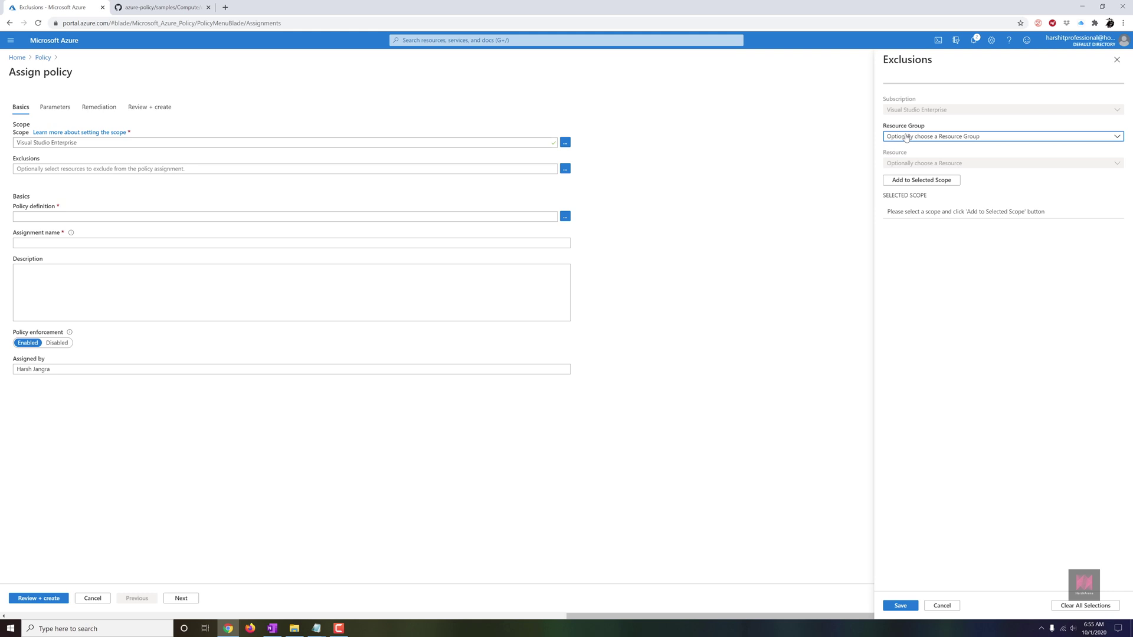
left_click(907, 137)
left_click(891, 180)
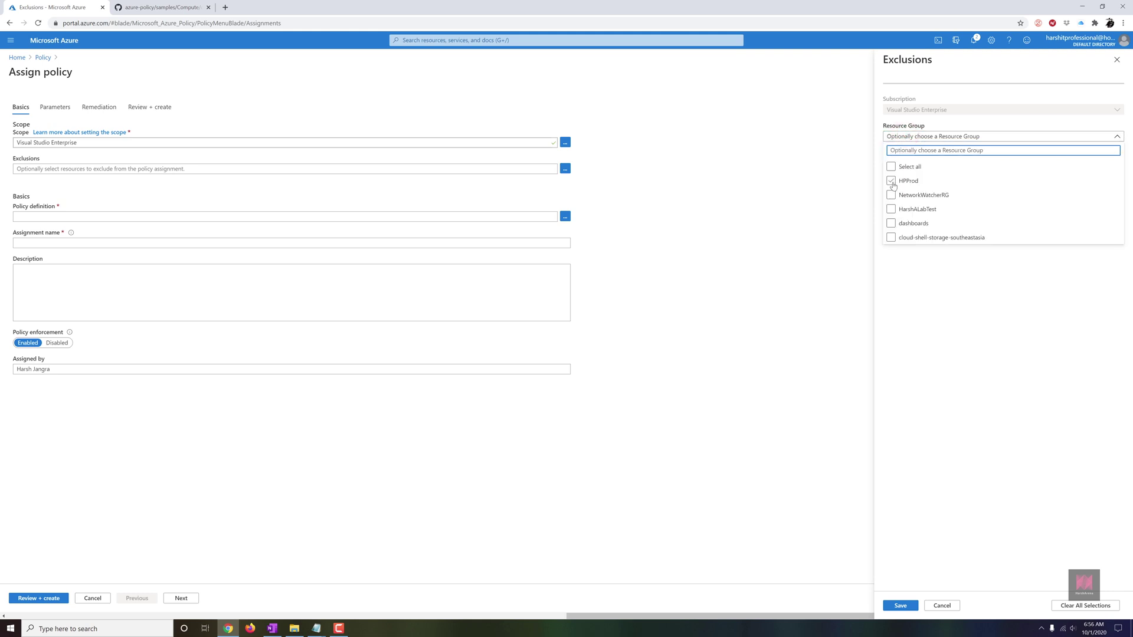
left_click(914, 301)
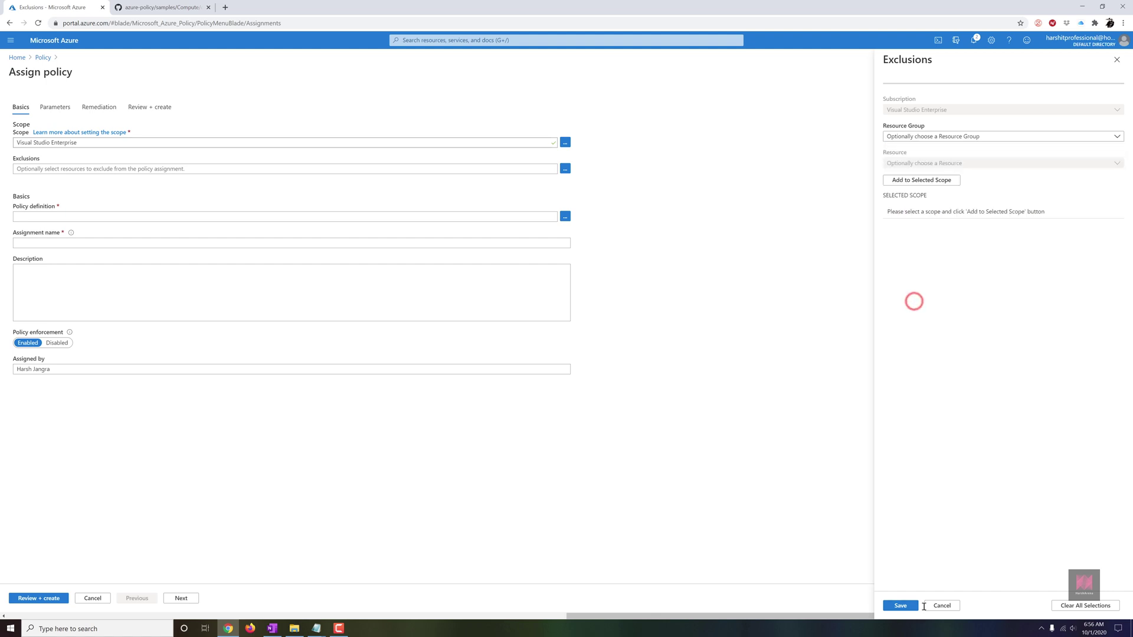
left_click(942, 606)
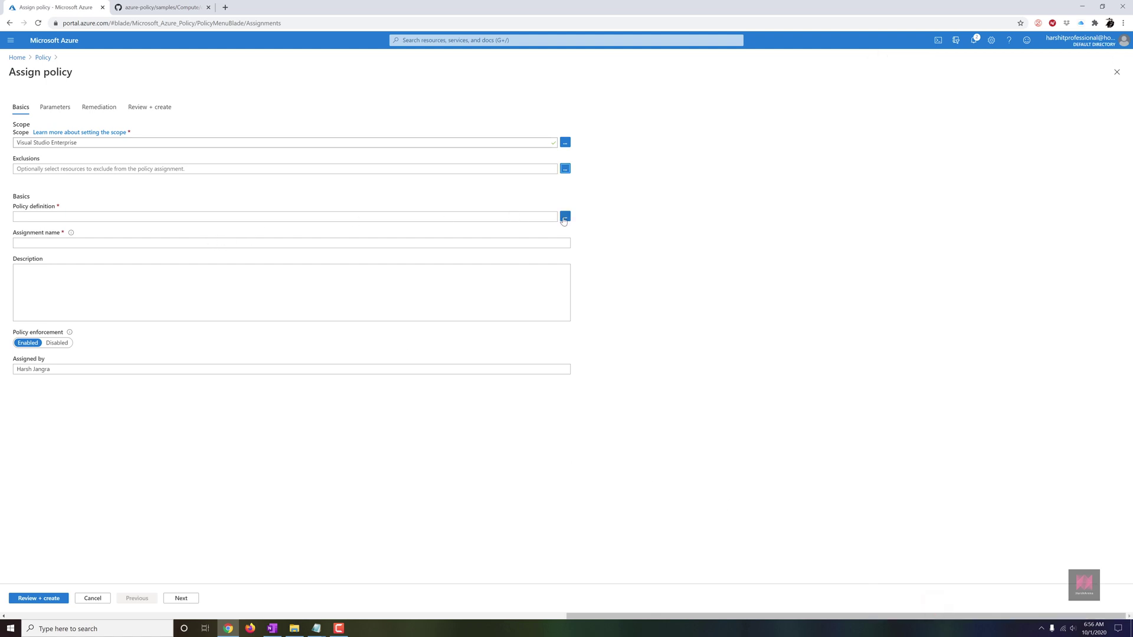
Try to find a custom policy definition available for the current assignment scope.
left_click(565, 217)
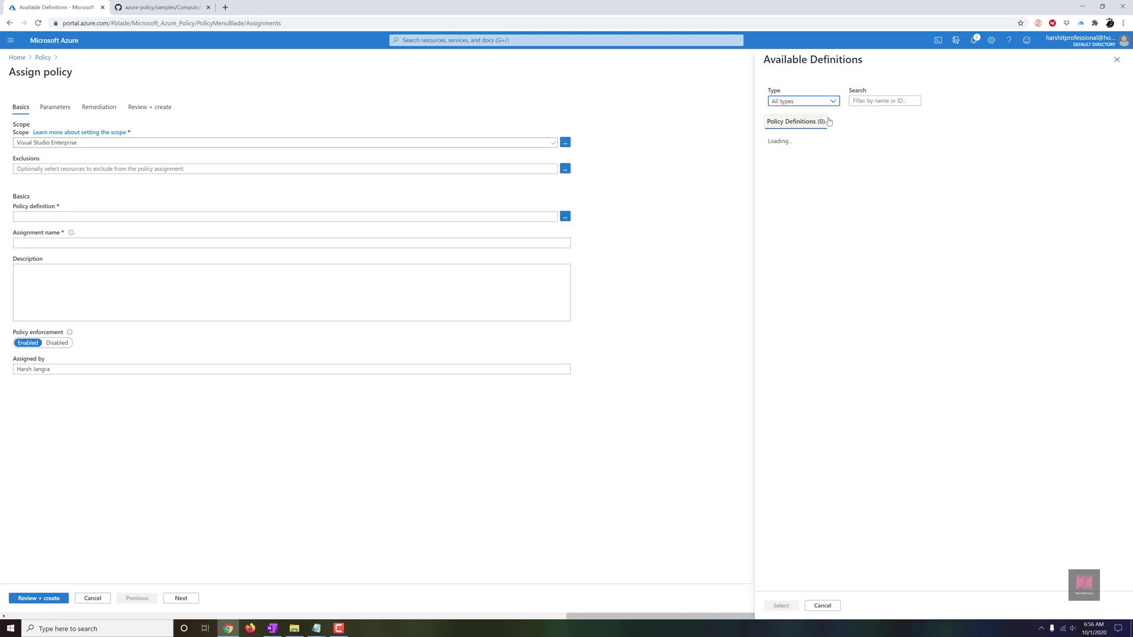
left_click(832, 101)
left_click(810, 127)
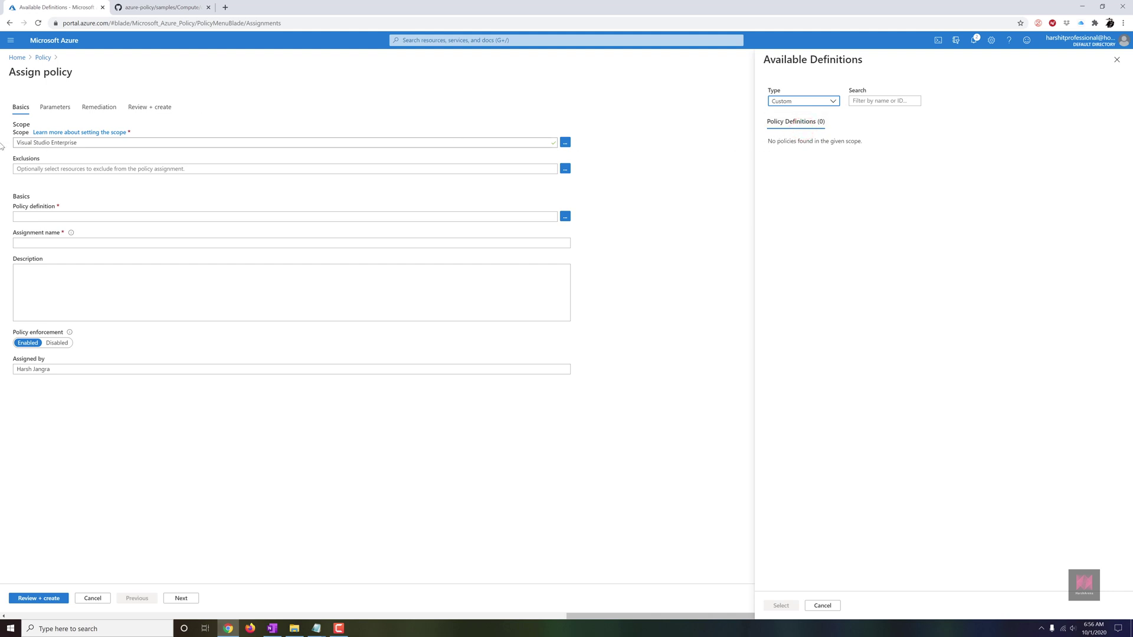
Change the assignment scope to the second listed Visual Studio Enterprise subscription.
left_click(565, 145)
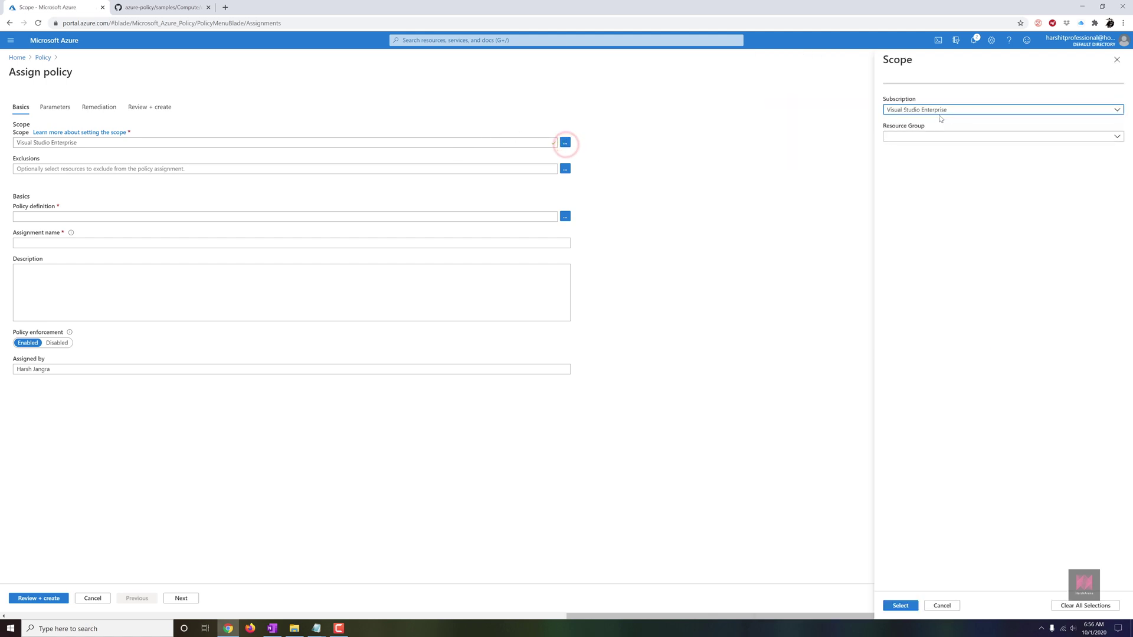
left_click(939, 111)
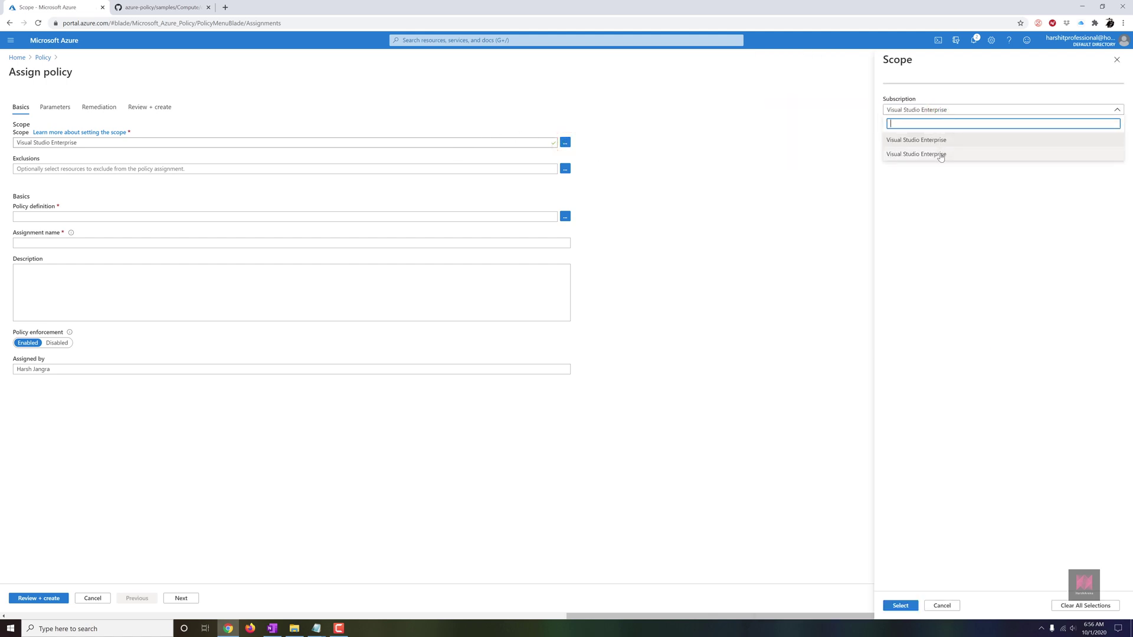
left_click(941, 155)
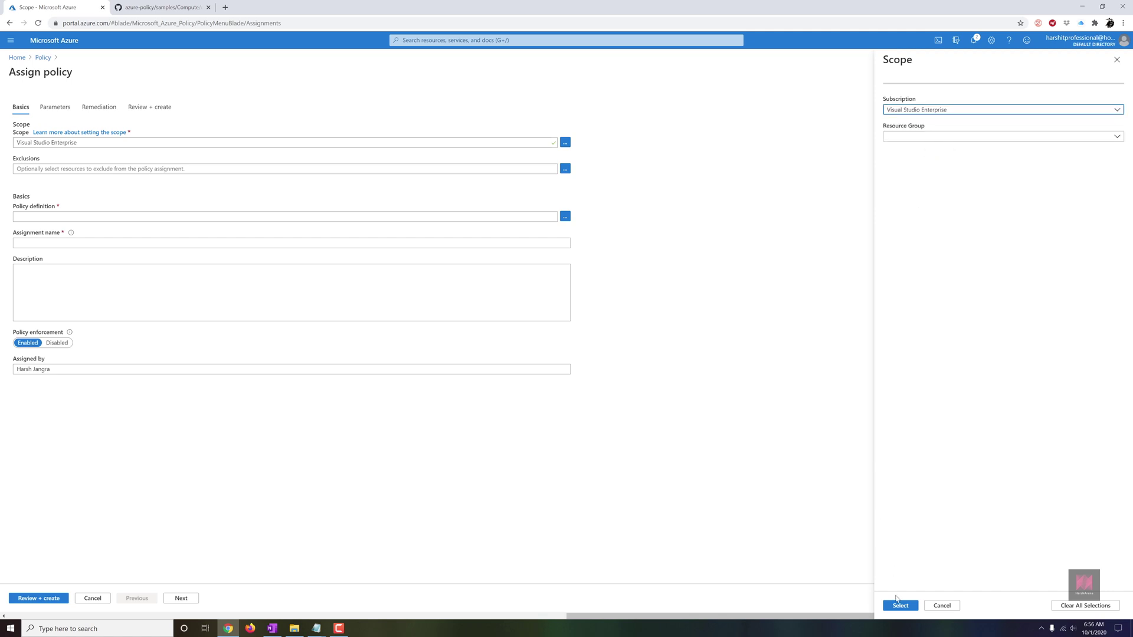
left_click(902, 607)
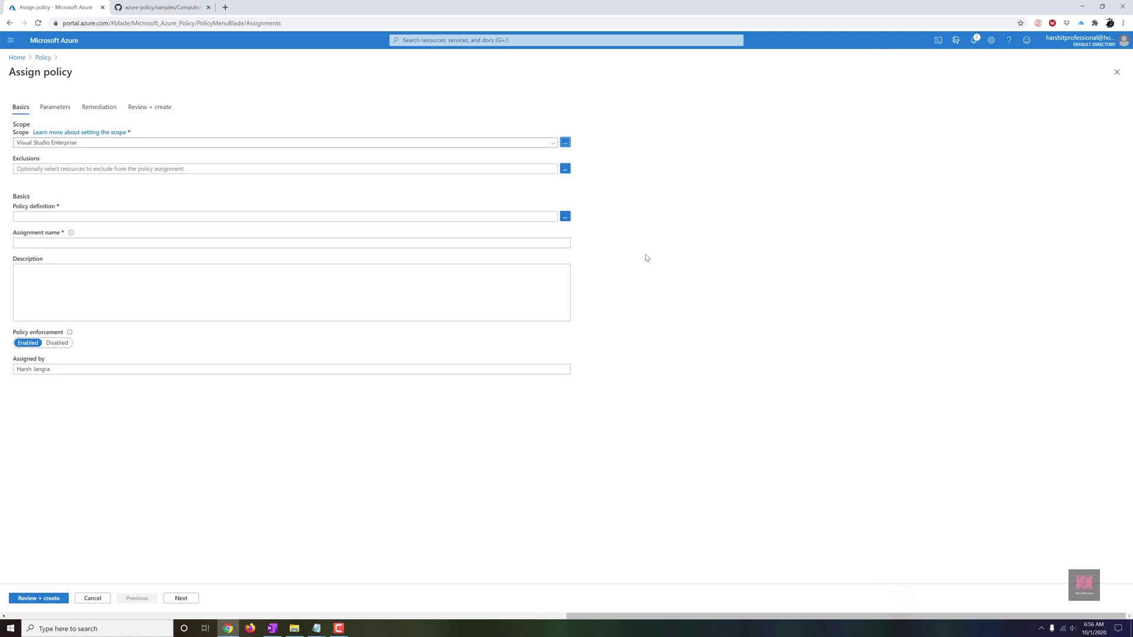
Filter the available definitions to Custom and choose HA Org Tags as the assignment's policy definition.
left_click(565, 216)
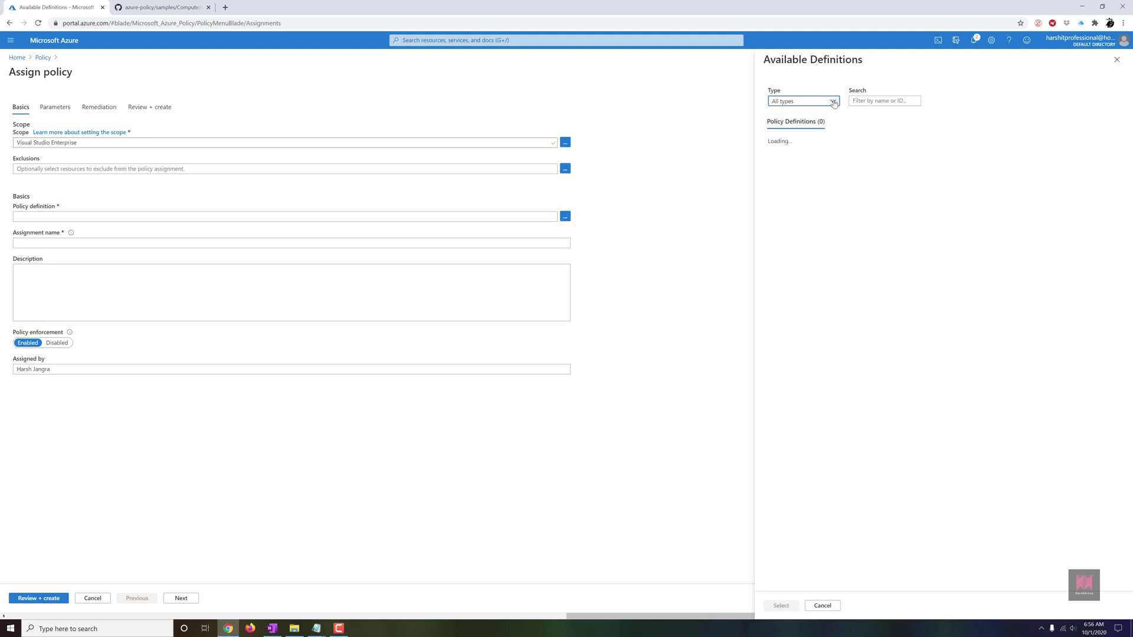
left_click(834, 101)
left_click(802, 127)
left_click(822, 102)
left_click(797, 114)
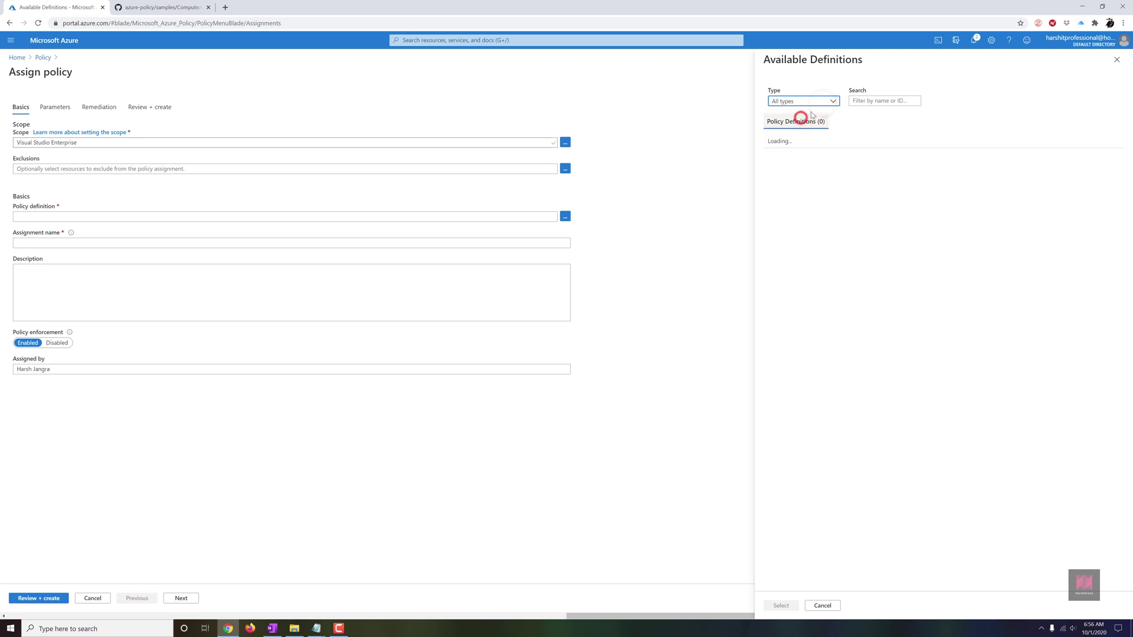
left_click(795, 102)
left_click(798, 124)
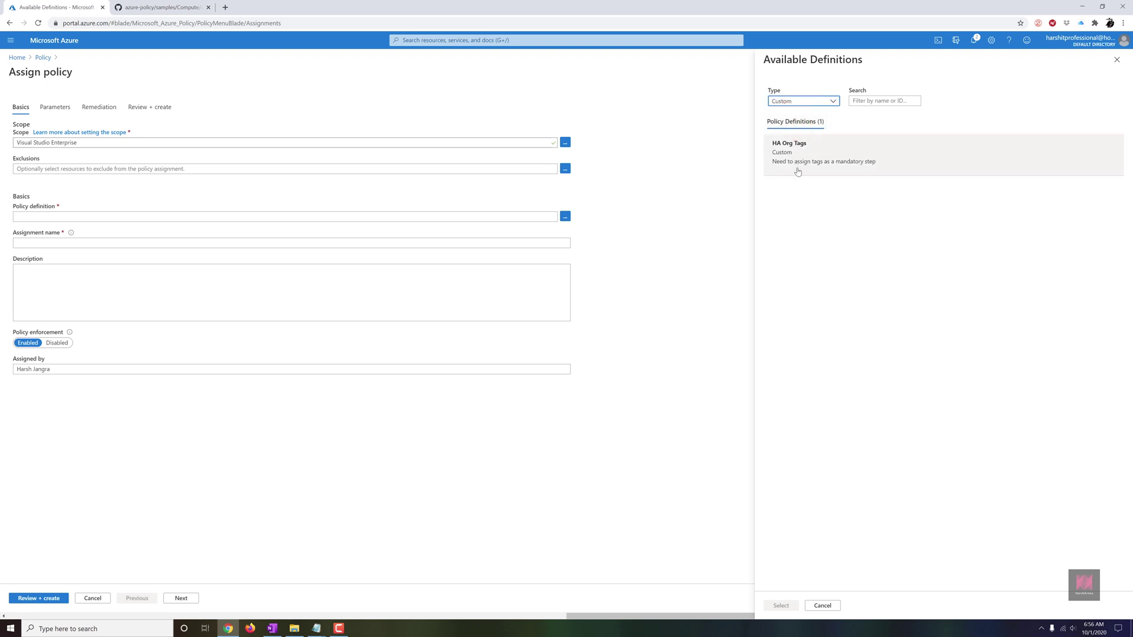
left_click(798, 161)
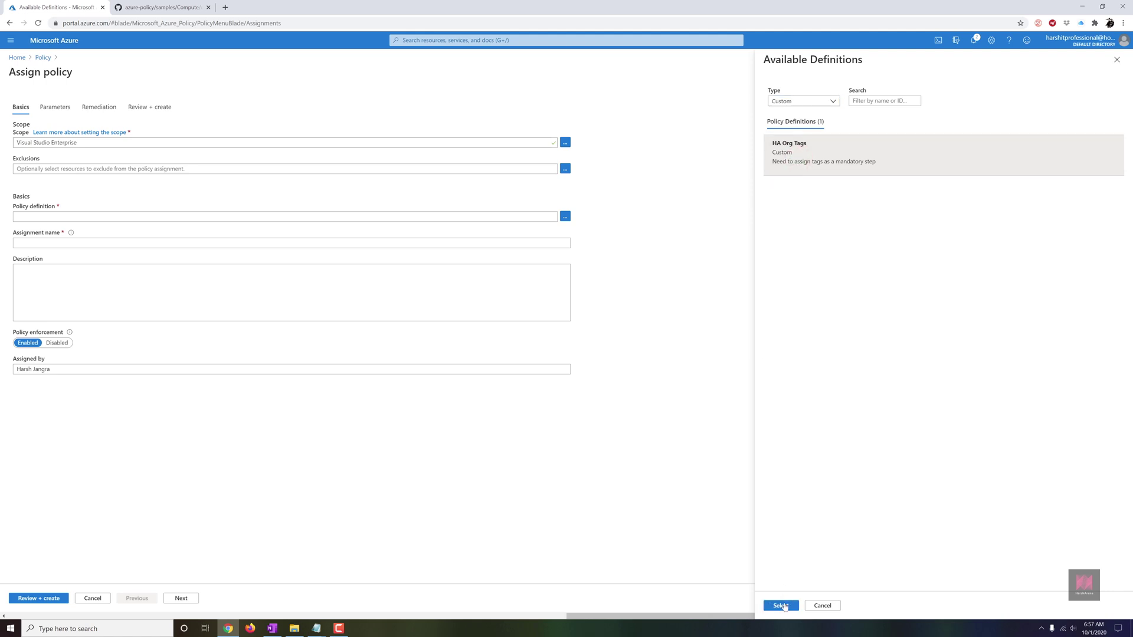
left_click(781, 605)
Describe the assignment as "Managing Tags", set its tagName parameter to "ManagedBy" and proceed to the final review.
left_click(69, 285)
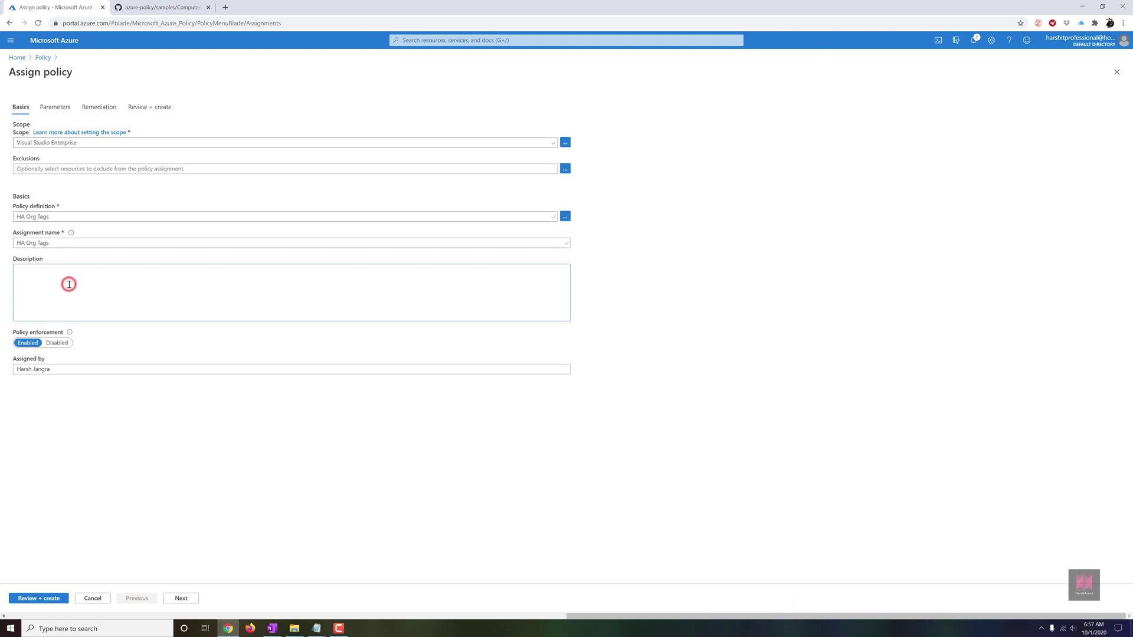
type("Managing Tags")
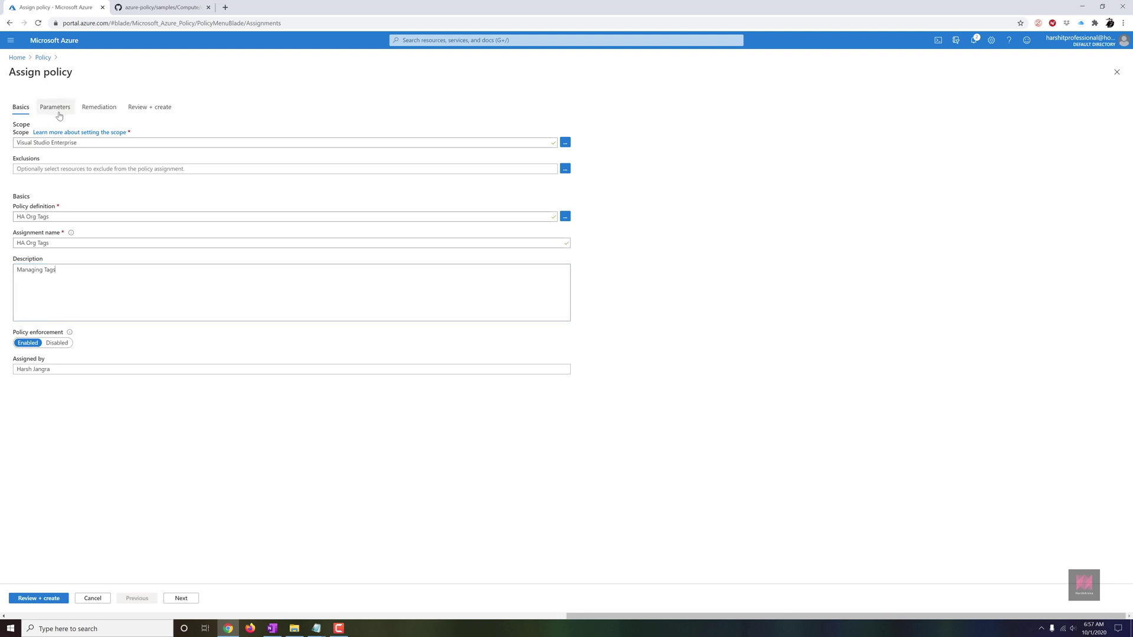
left_click(60, 114)
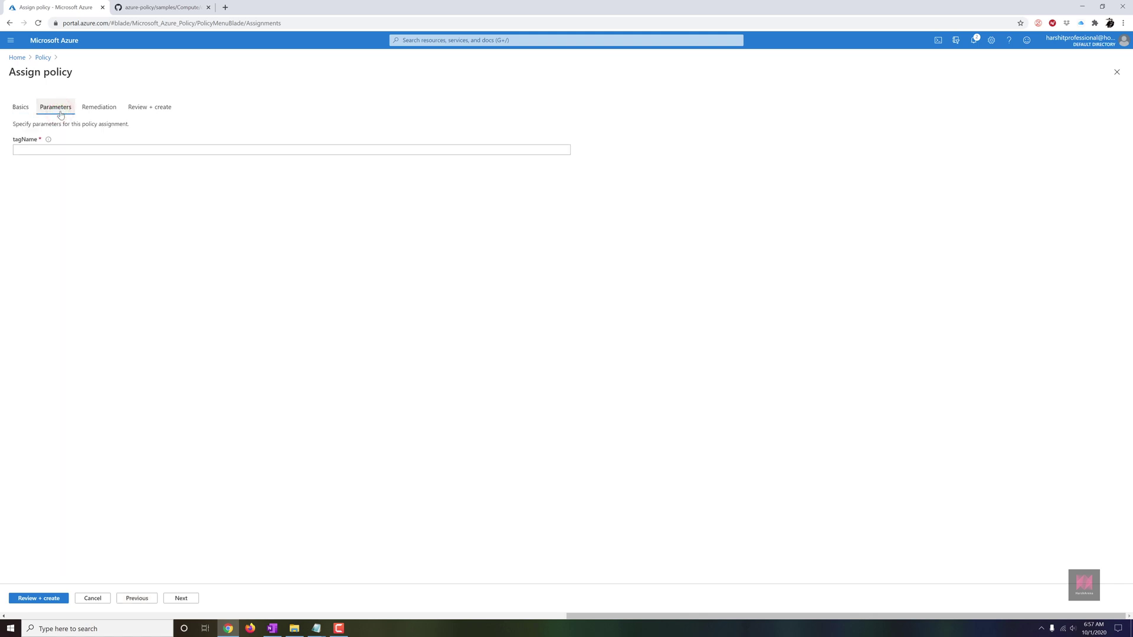
left_click(59, 149)
type("ManagedBy")
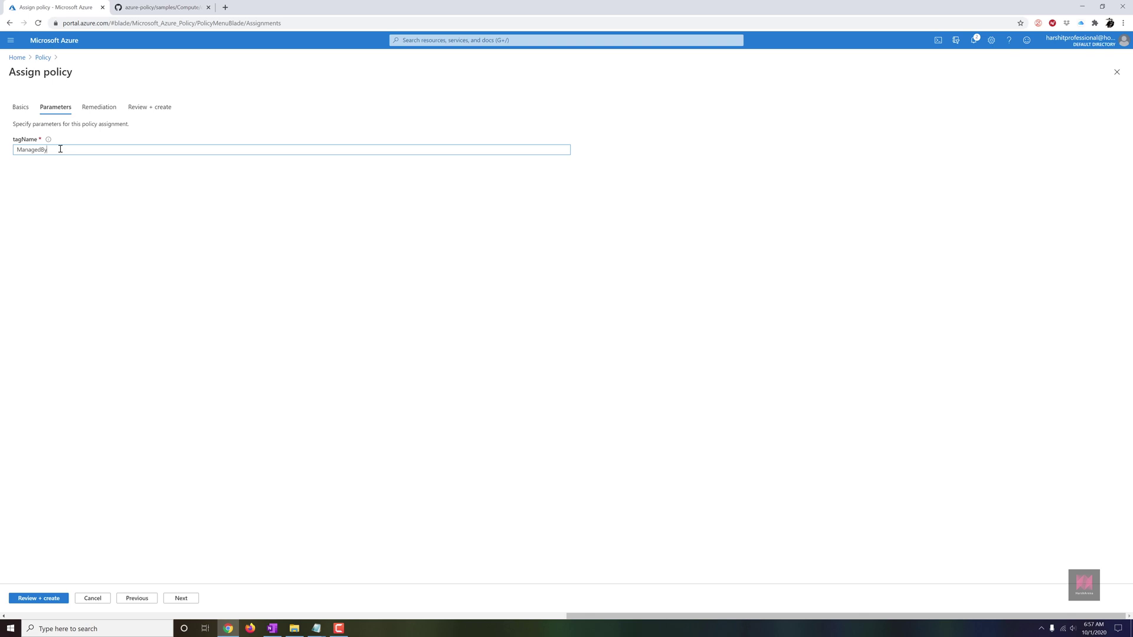
left_click(140, 108)
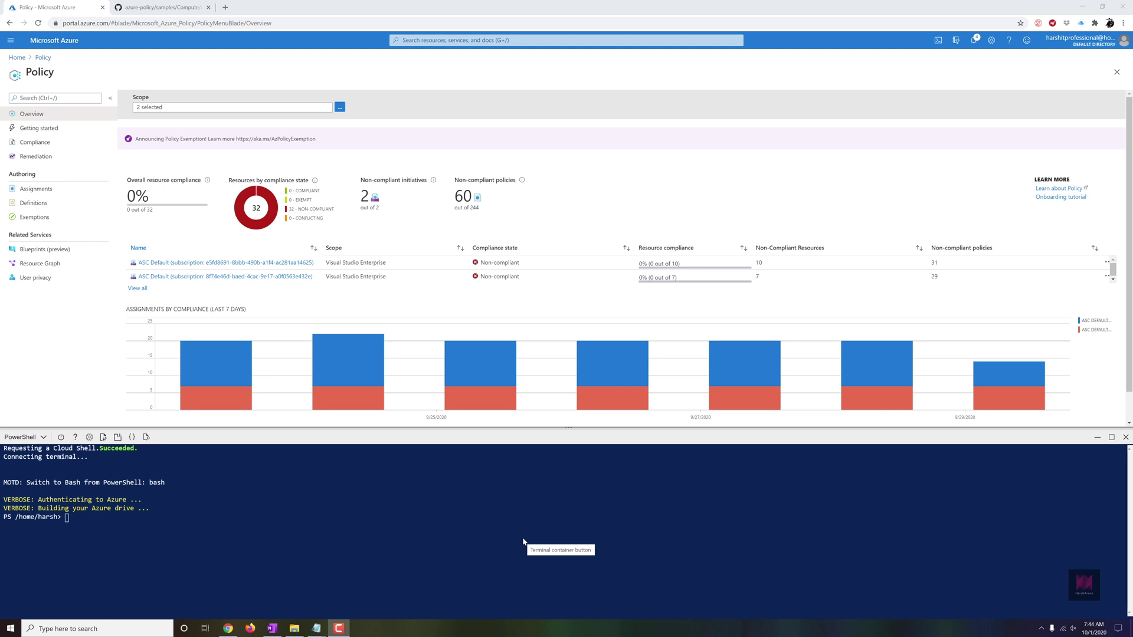
Check the practice text file and the policy rule and parameter JSON files in the HarshArena Azure Policy folder.
left_click(294, 628)
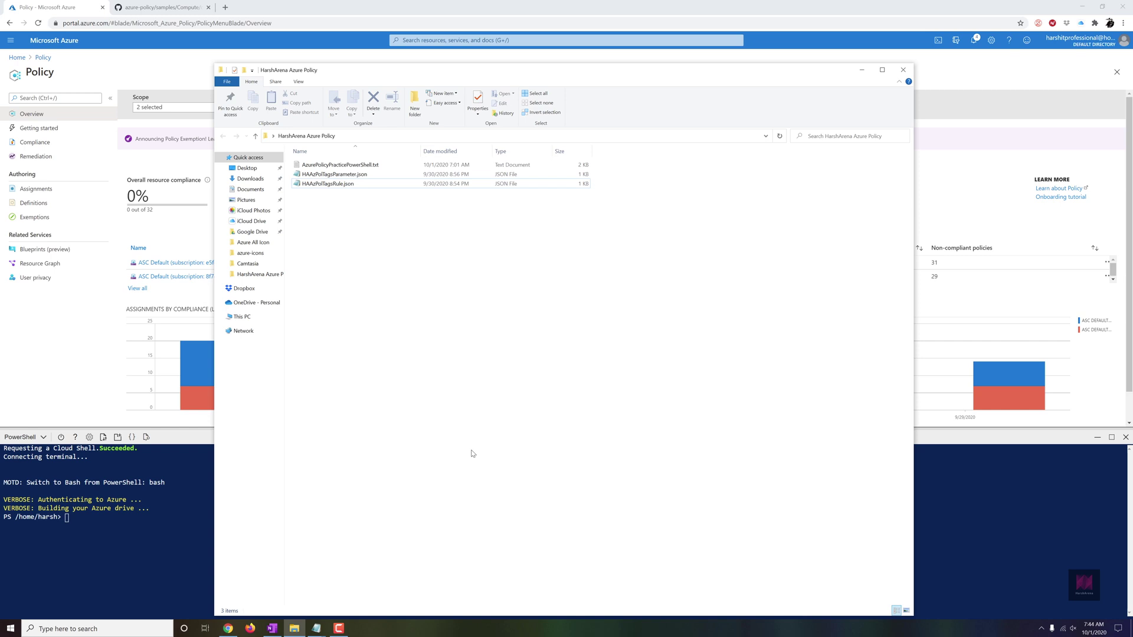
left_click(862, 70)
right_click(191, 539)
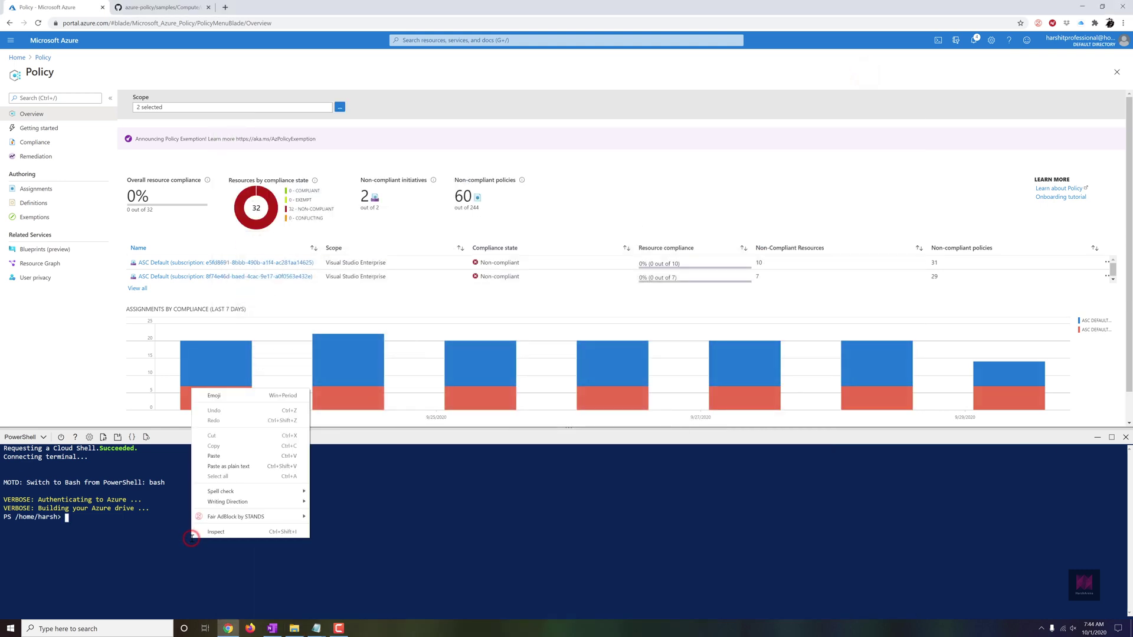
left_click(210, 468)
type("281aa14625")
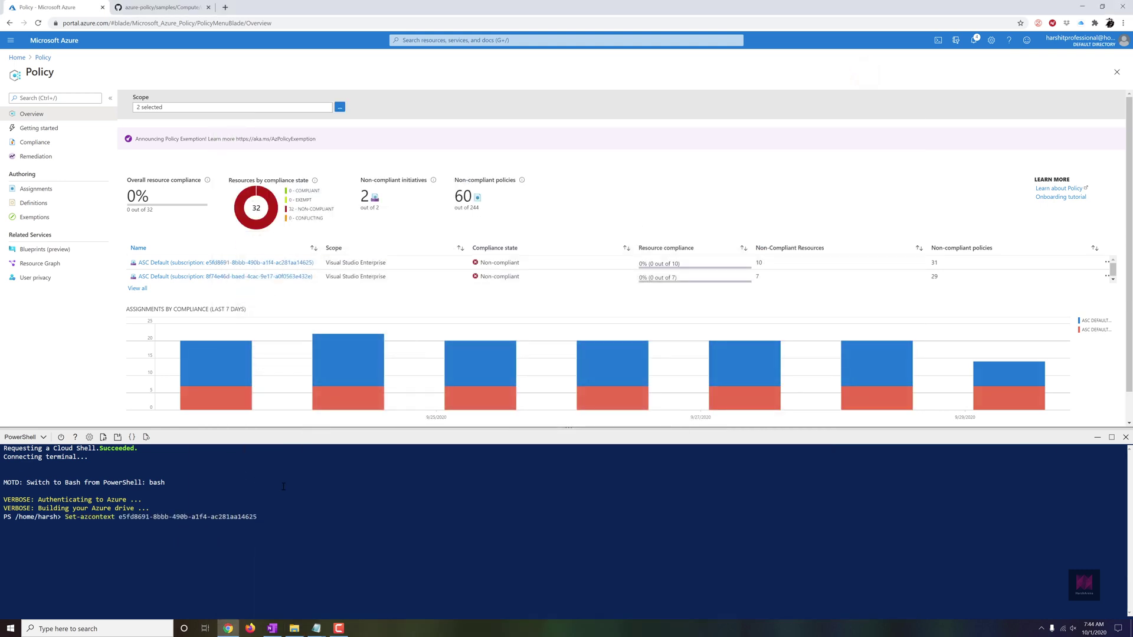
key("BackSpace")
key("BackSpace")
key("BackSpace")
key("BackSpace")
key("BackSpace")
key("BackSpace")
key("BackSpace")
key("BackSpace")
key("BackSpace")
key("BackSpace")
key("BackSpace")
key("BackSpace")
key("BackSpace")
key("BackSpace")
key("BackSpace")
key("BackSpace")
key("BackSpace")
key("BackSpace")
key("BackSpace")
key("BackSpace")
key("BackSpace")
key("BackSpace")
key("BackSpace")
List the available Azure subscriptions in Cloud Shell with Get-AzSubscription.
type("get-az")
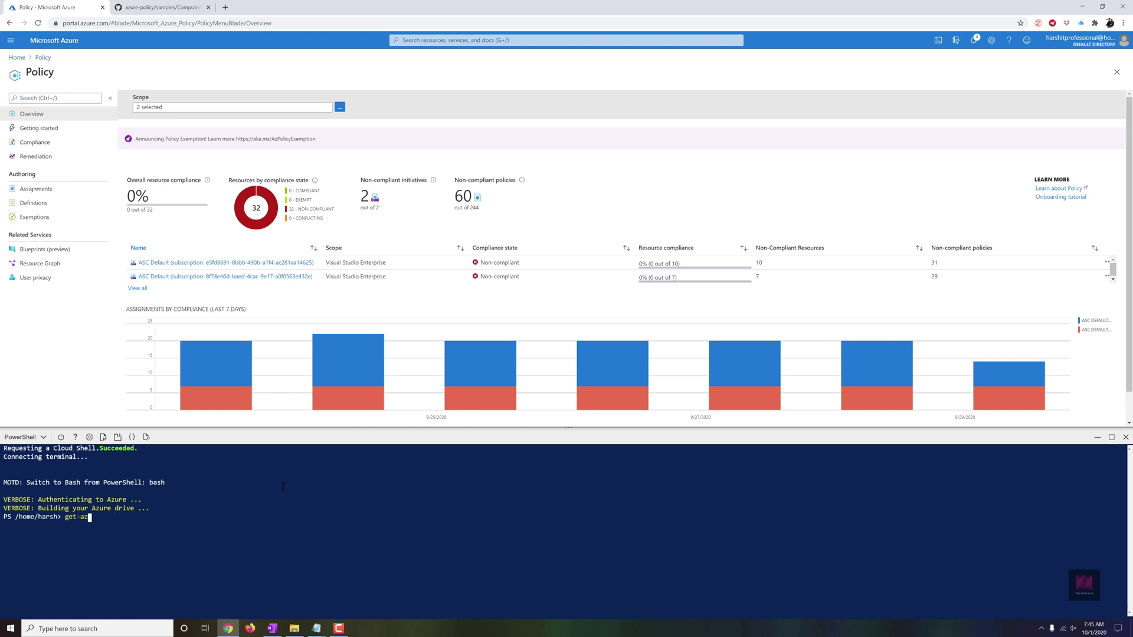
type("sub")
key("Tab")
key("Return")
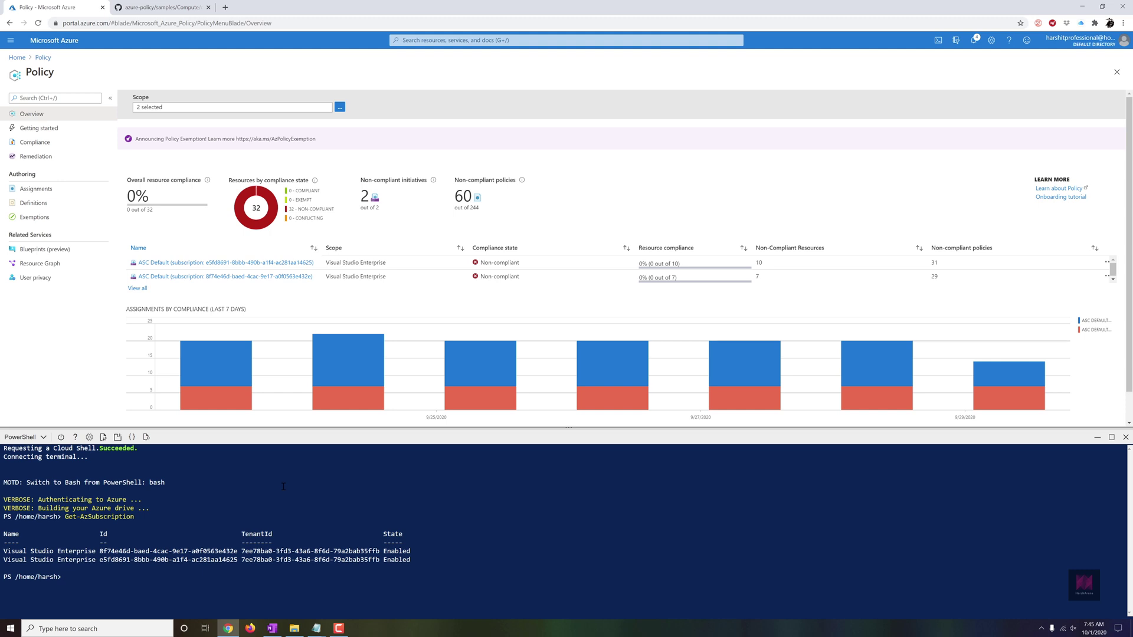
Run Set-azcontext with the ID of the second listed Visual Studio Enterprise subscription.
right_click(90, 577)
left_click(143, 506)
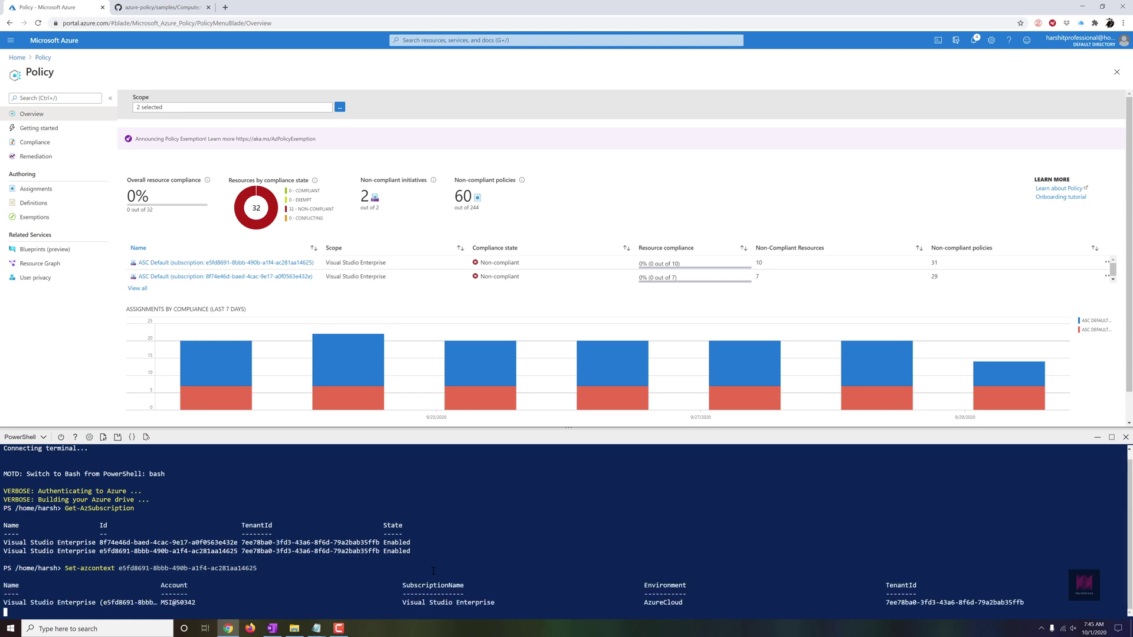
key("Return")
key("Return")
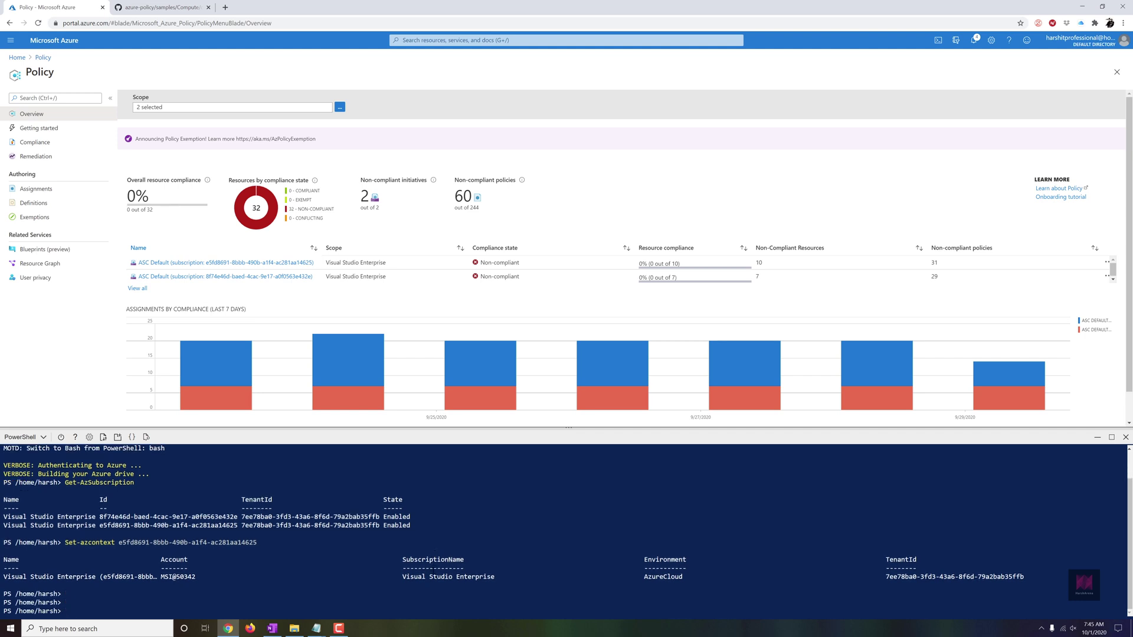
key("Return")
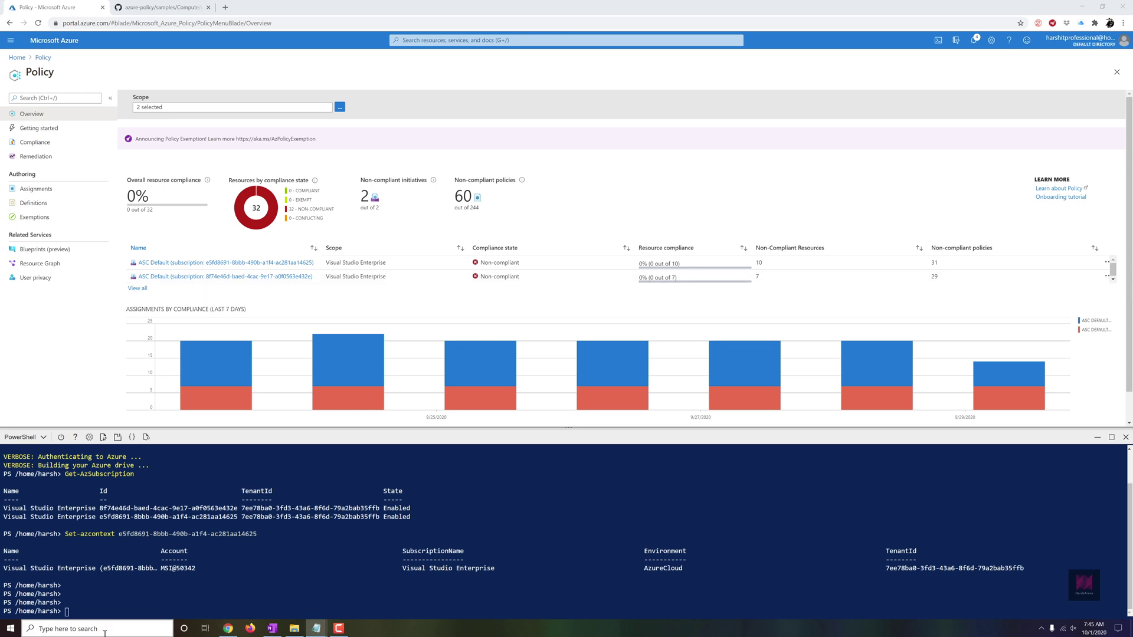
Register the 'Microsoft.PolicyInsights' resource provider by running register-azresourceprovider with that provider namespace in Cloud Shell.
left_click(110, 609)
right_click(109, 610)
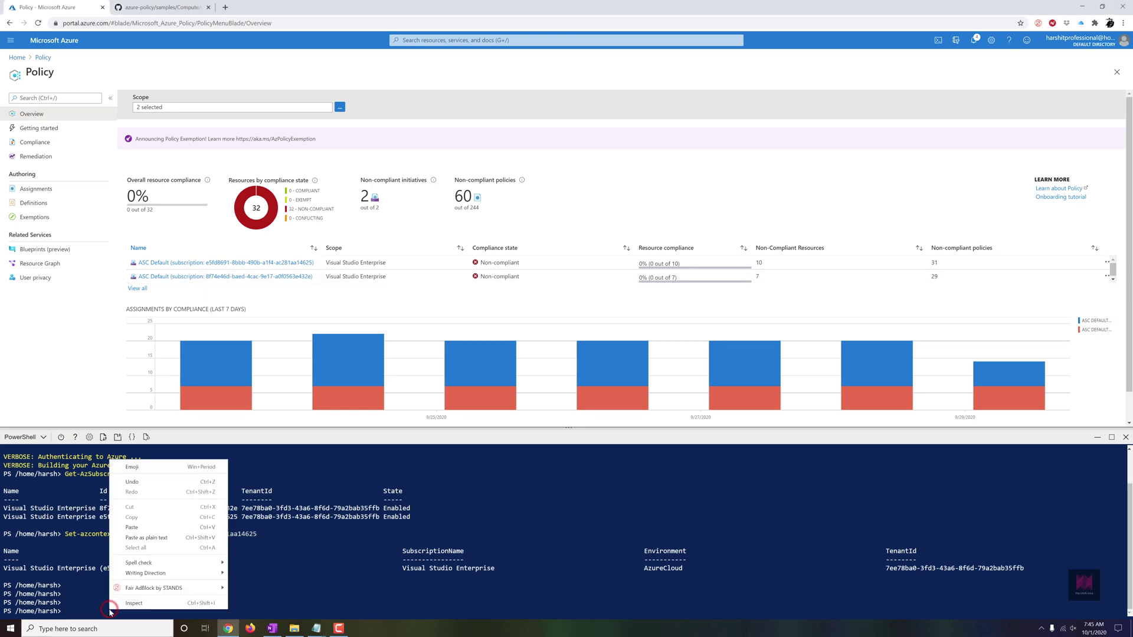
left_click(148, 539)
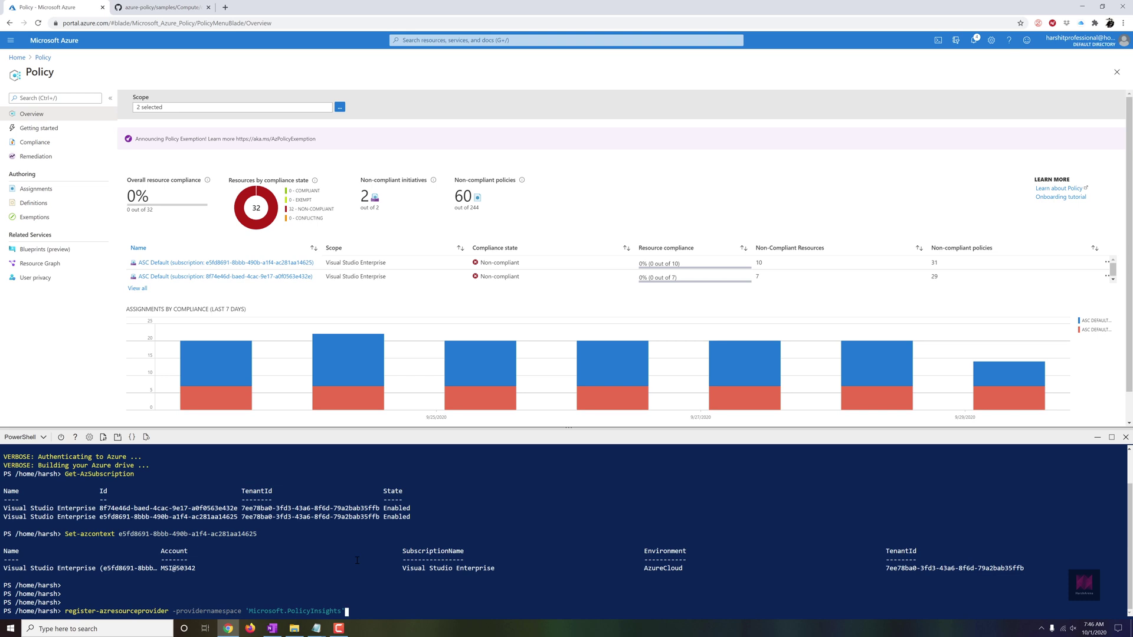
key("Return")
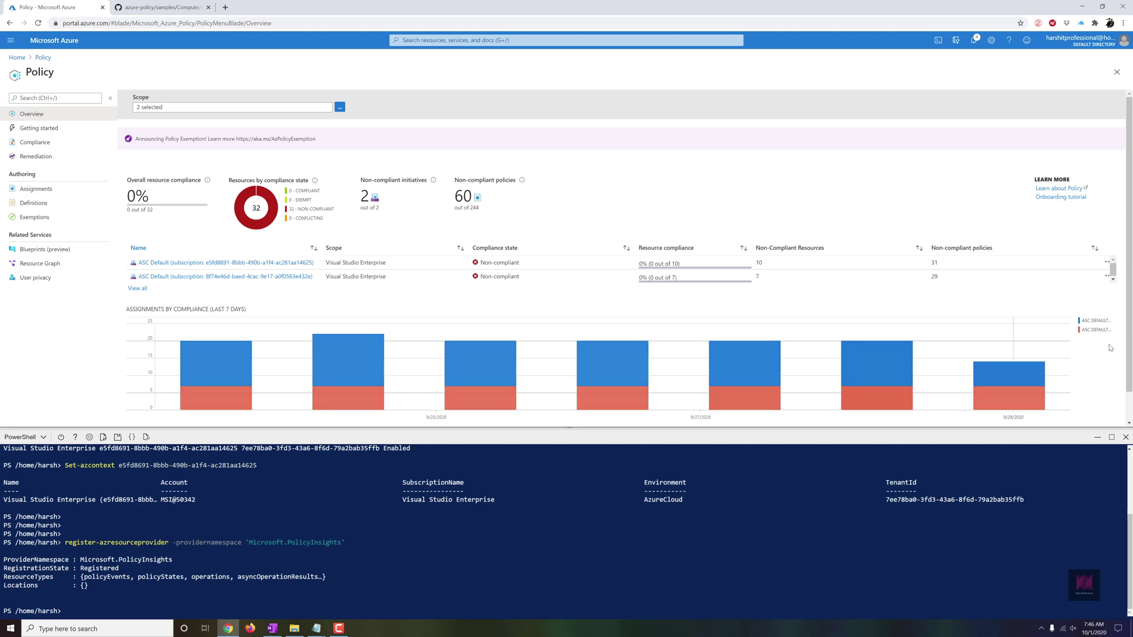
Prepare $definition = New-AzPolicyDefinition with name HAOrgTags, display name "HarshArena Org Tags", description "Need to assign tags as mandatory", indexed mode and the GitHub rule and parameter JSONs.
key("alt+Tab")
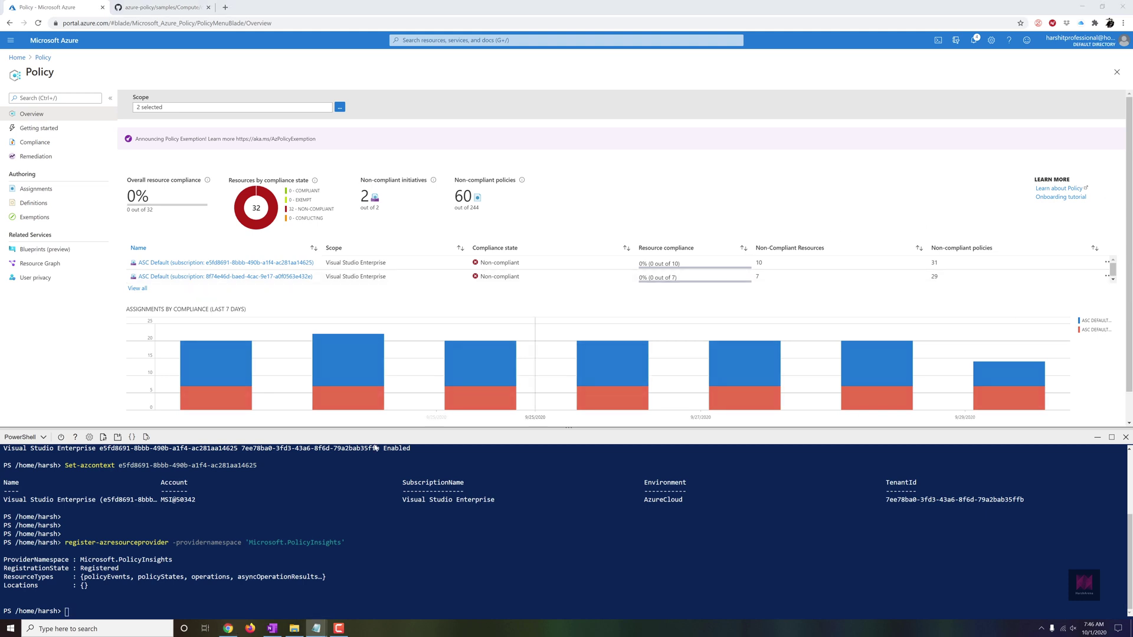
right_click(136, 611)
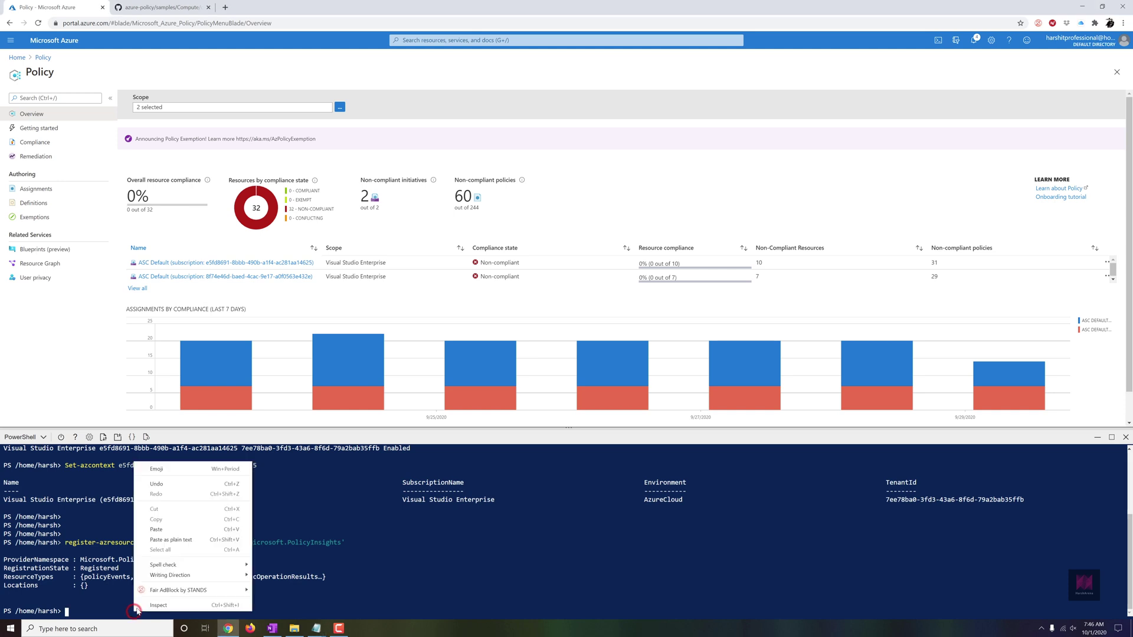
left_click(177, 541)
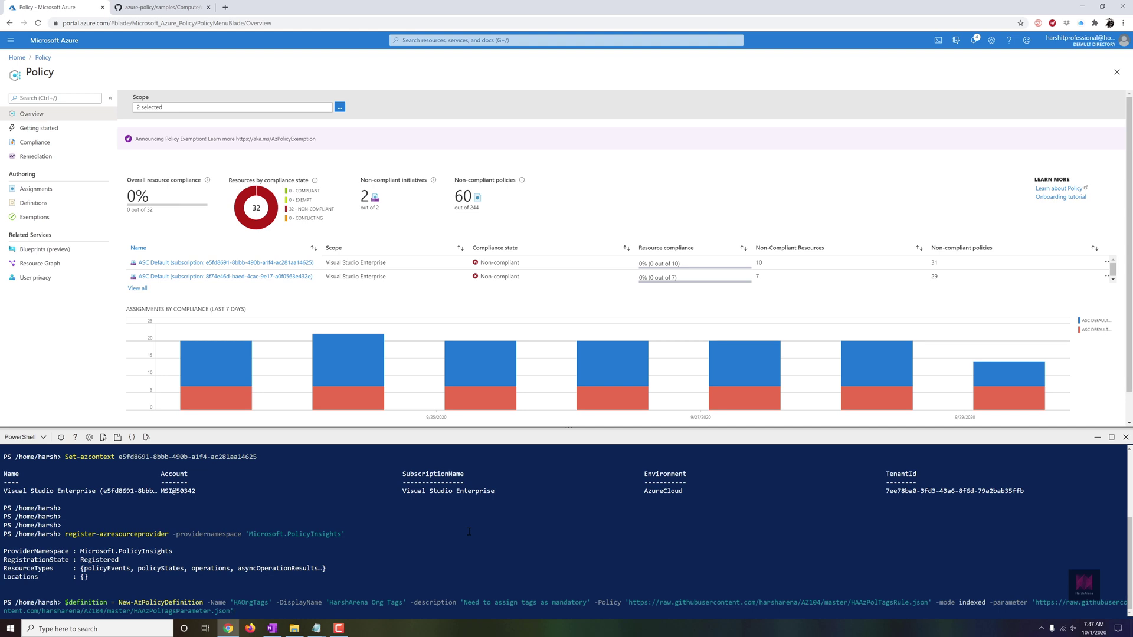
Review the tags field condition, tagName parameter and effect in the HAAzPolTagsRule.json file in Notepad.
left_click(316, 628)
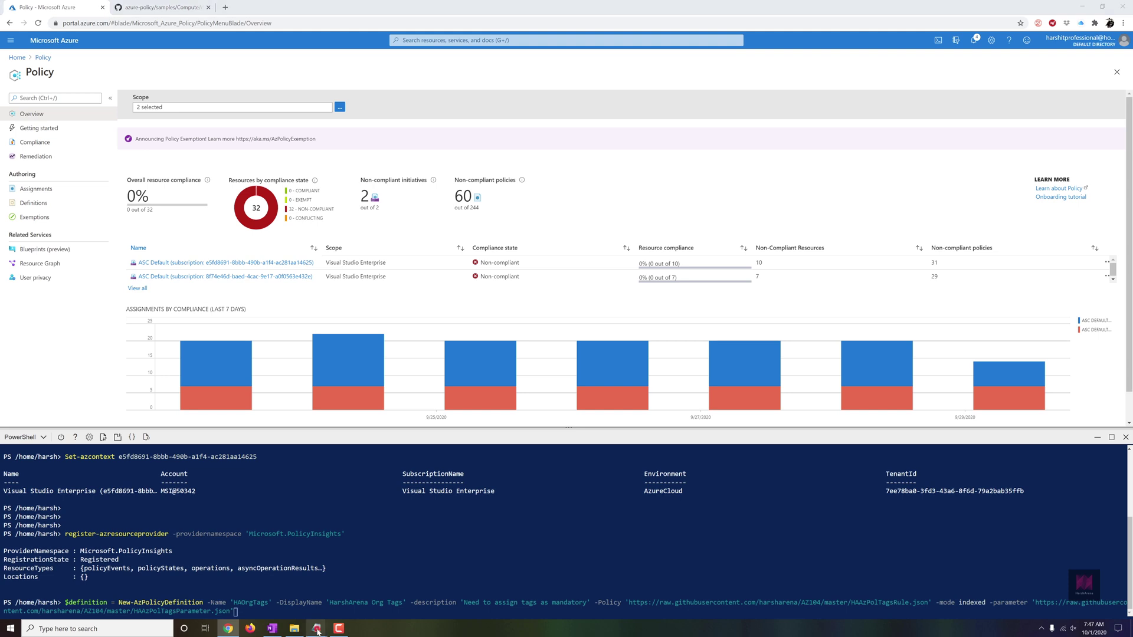
left_click(407, 590)
left_click(374, 320)
left_click_drag(217, 160, 283, 198)
left_click(312, 212)
left_click_drag(496, 210, 474, 209)
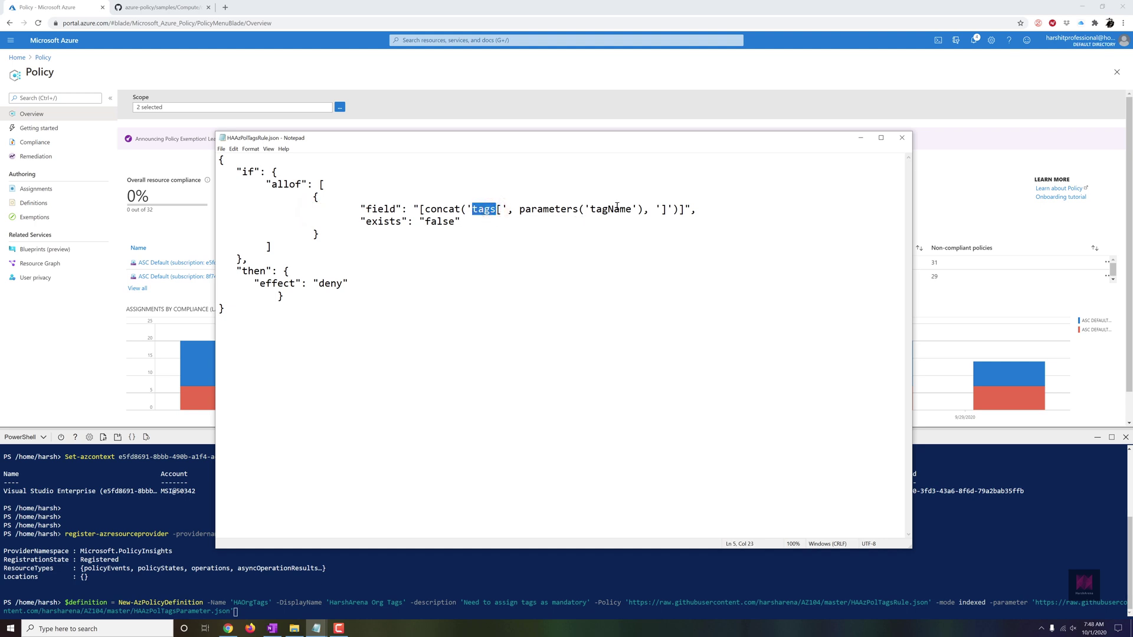
left_click_drag(631, 211, 590, 210)
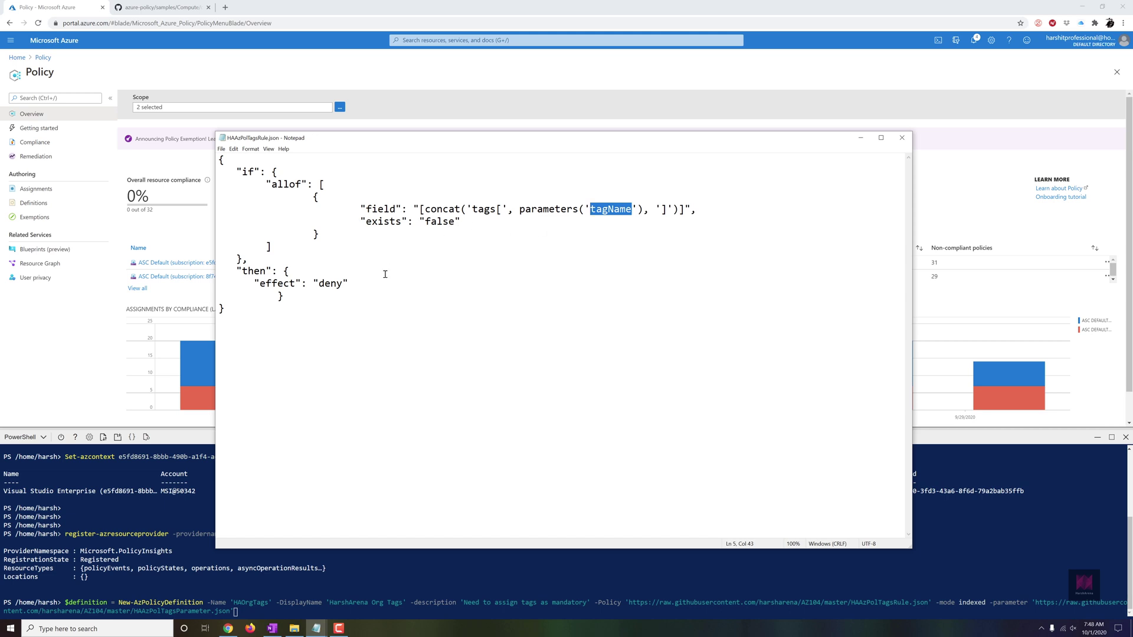
left_click(454, 222)
left_click(374, 277)
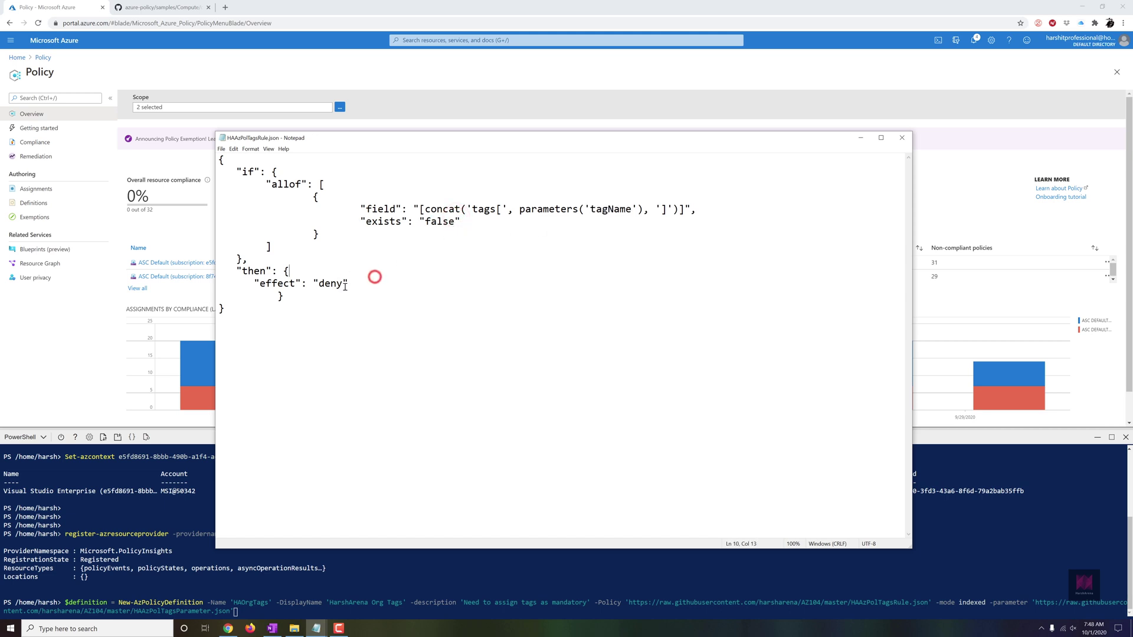
double_click(331, 284)
left_click(859, 138)
Check the tagName parameter in HAAzPolTagsParameter.json and run the prepared New-AzPolicyDefinition command in Cloud Shell.
mouse_move(316, 629)
left_click(318, 589)
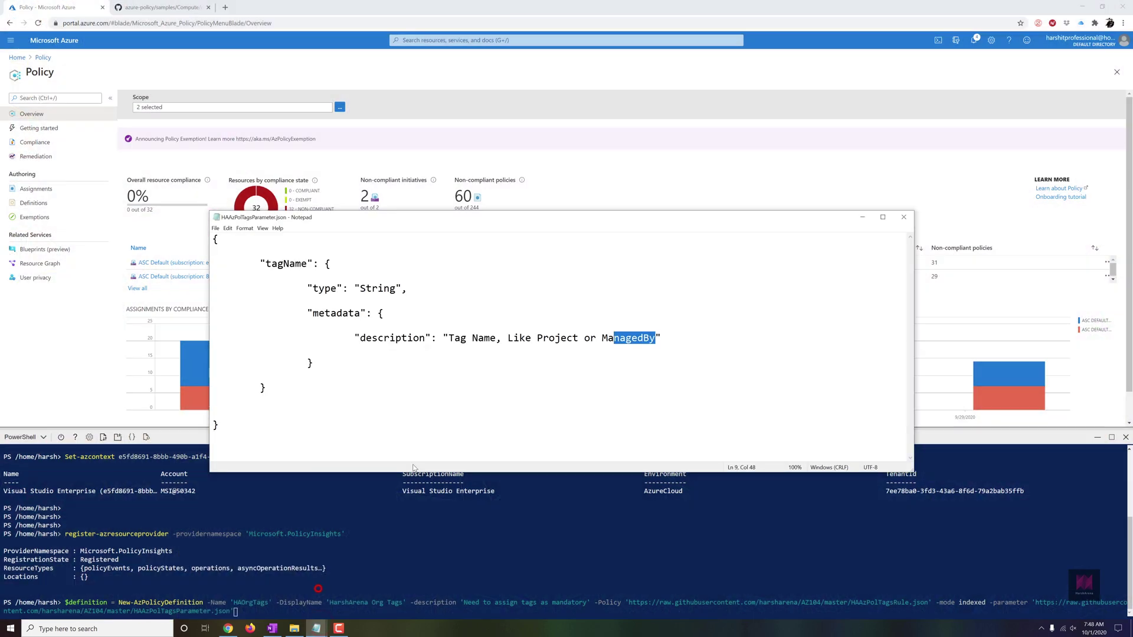
left_click(408, 338)
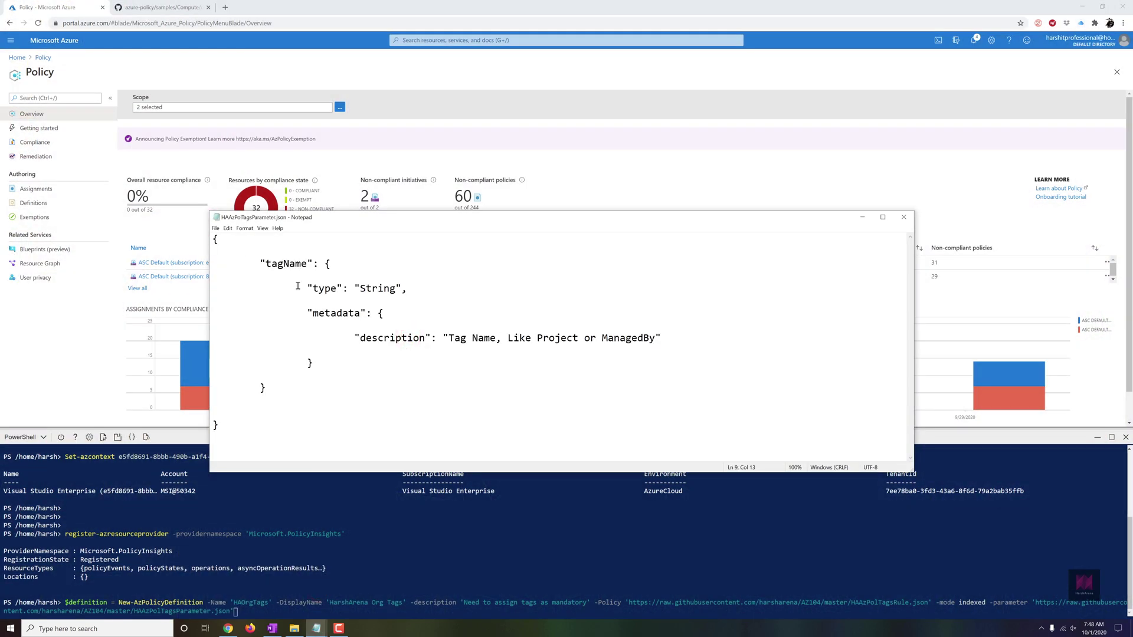
double_click(267, 264)
double_click(360, 288)
left_click(861, 219)
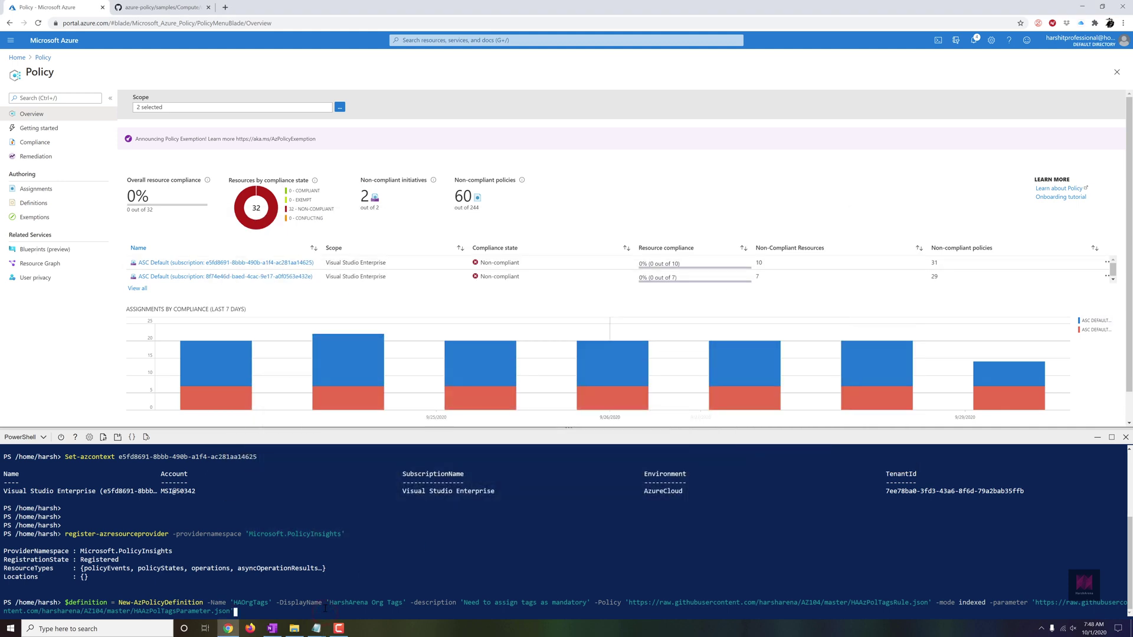
key("Return")
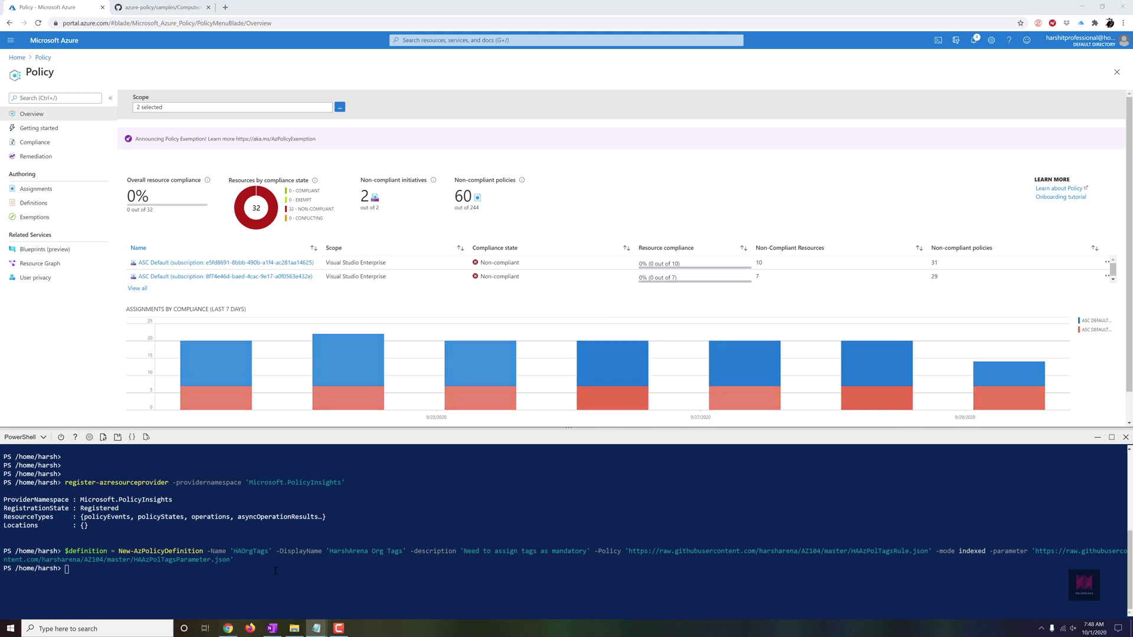
Set $scope to '/subscriptions/' plus the ID that get-azsubscription returns for the second Visual Studio Enterprise subscription, and print the variable.
right_click(99, 568)
left_click(159, 498)
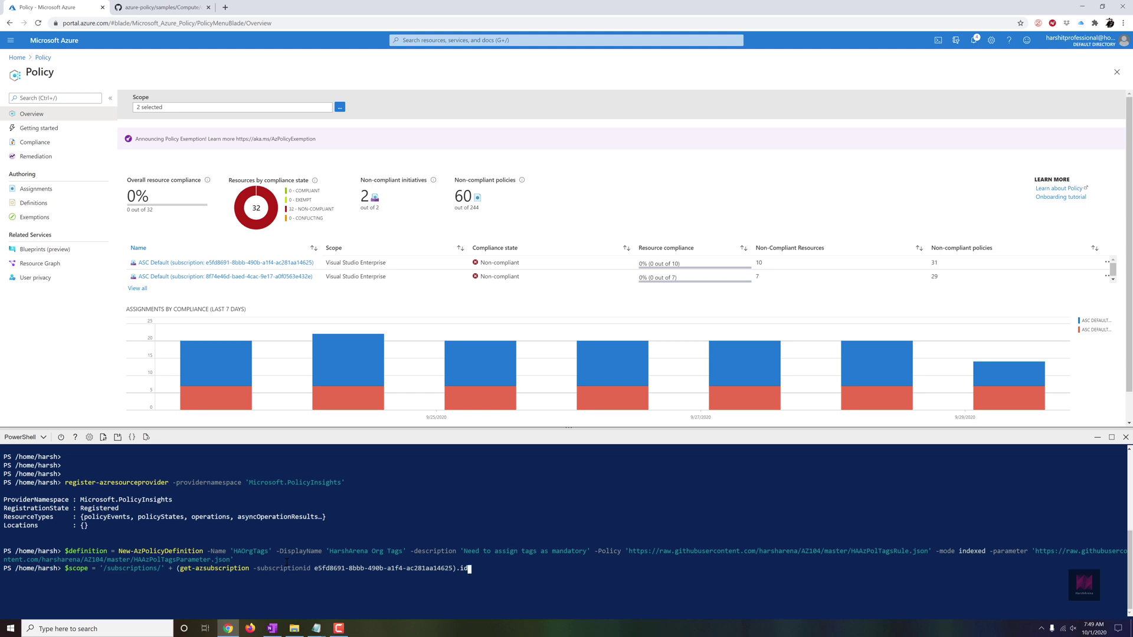
key("Return")
left_click_drag(253, 569, 453, 569)
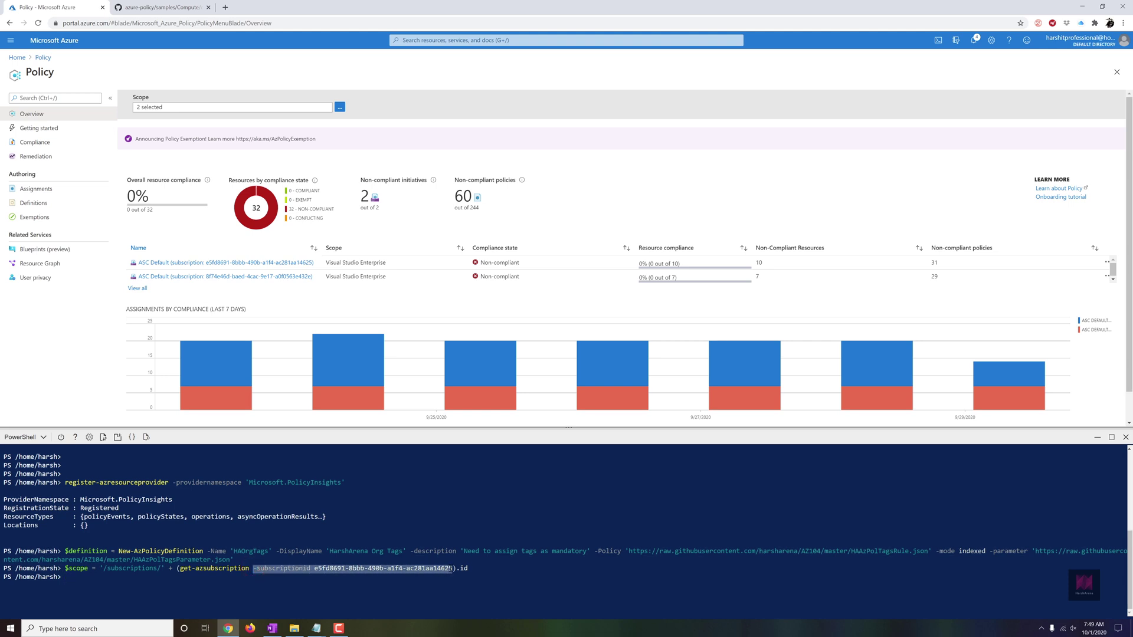
left_click(428, 583)
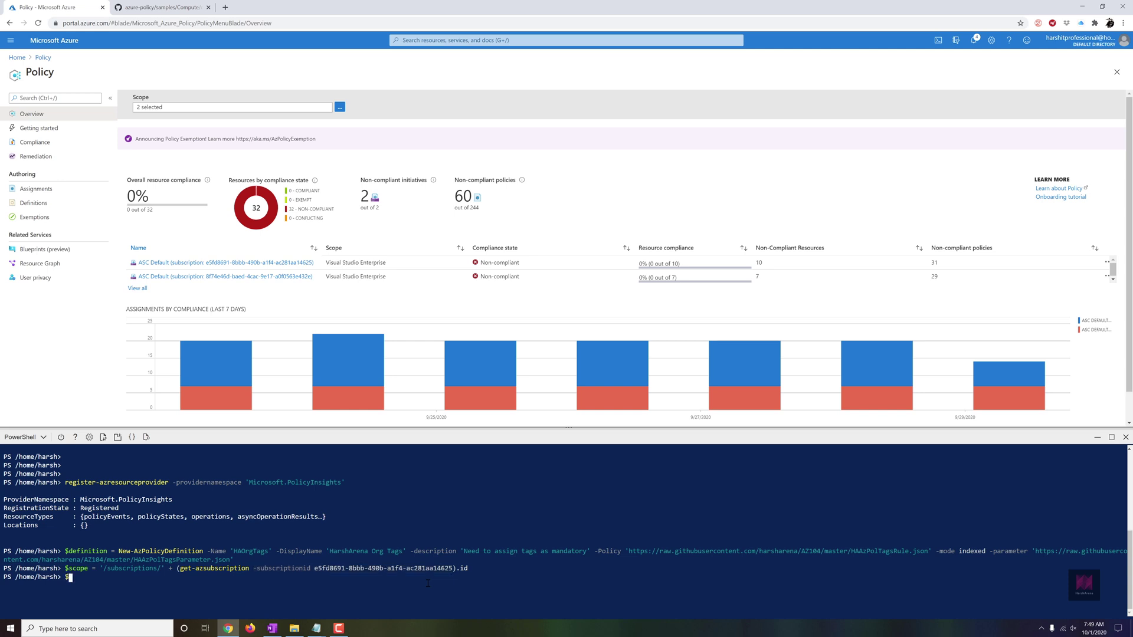
type("$scope")
key("Return")
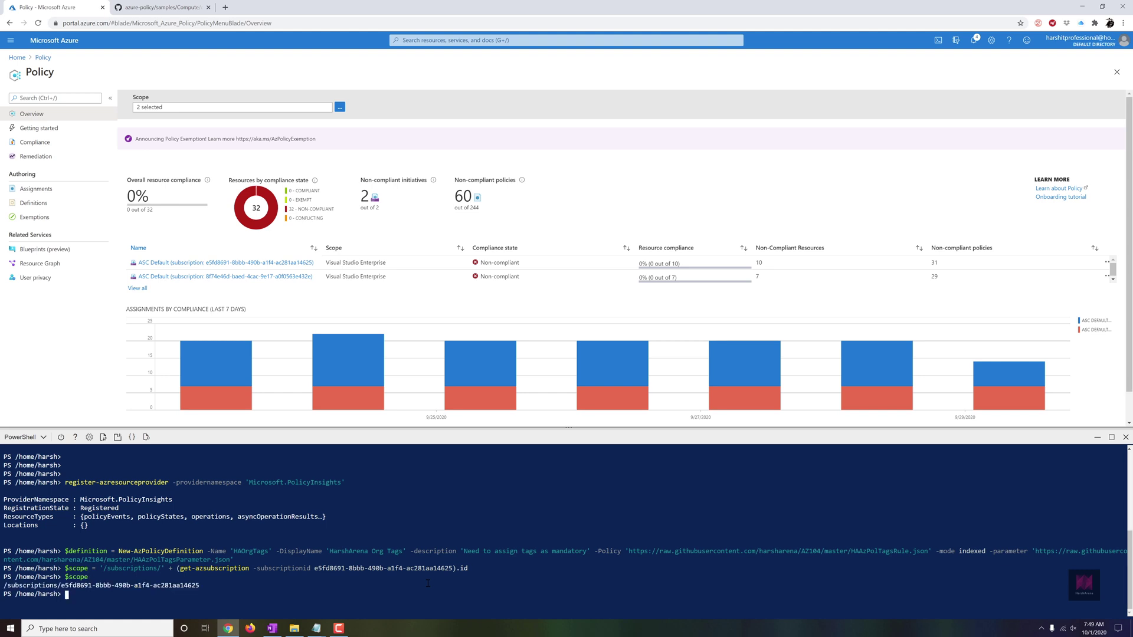
key("Return")
Set $policyParam to the JSON string '{ "tagName": { "value": "ManagedBy" } }' in Cloud Shell.
key("alt+Tab")
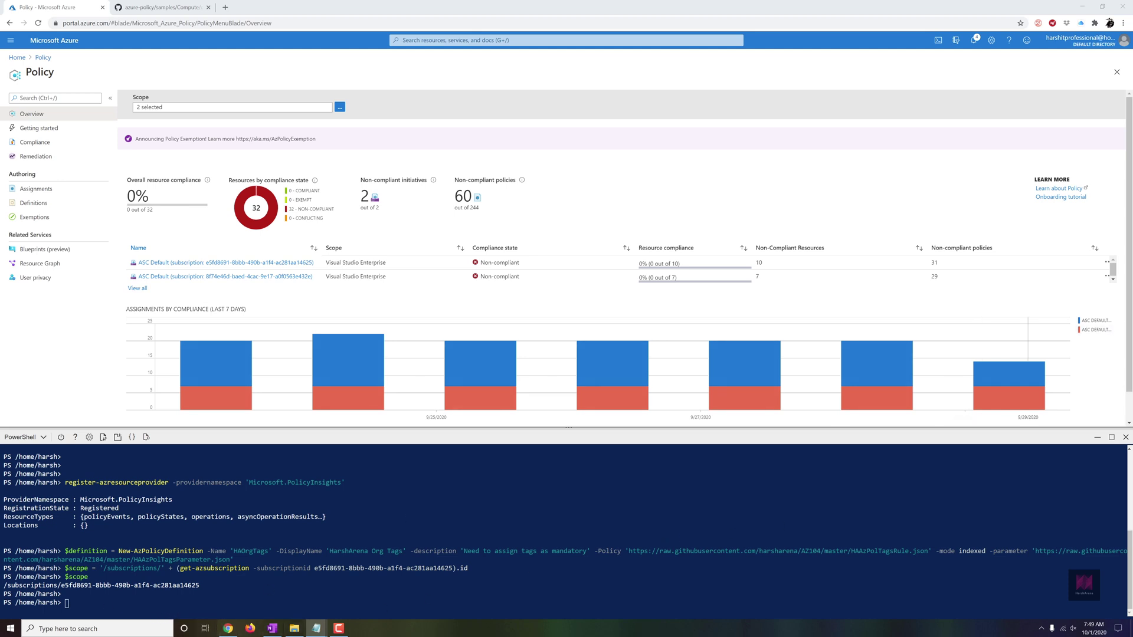
right_click(122, 597)
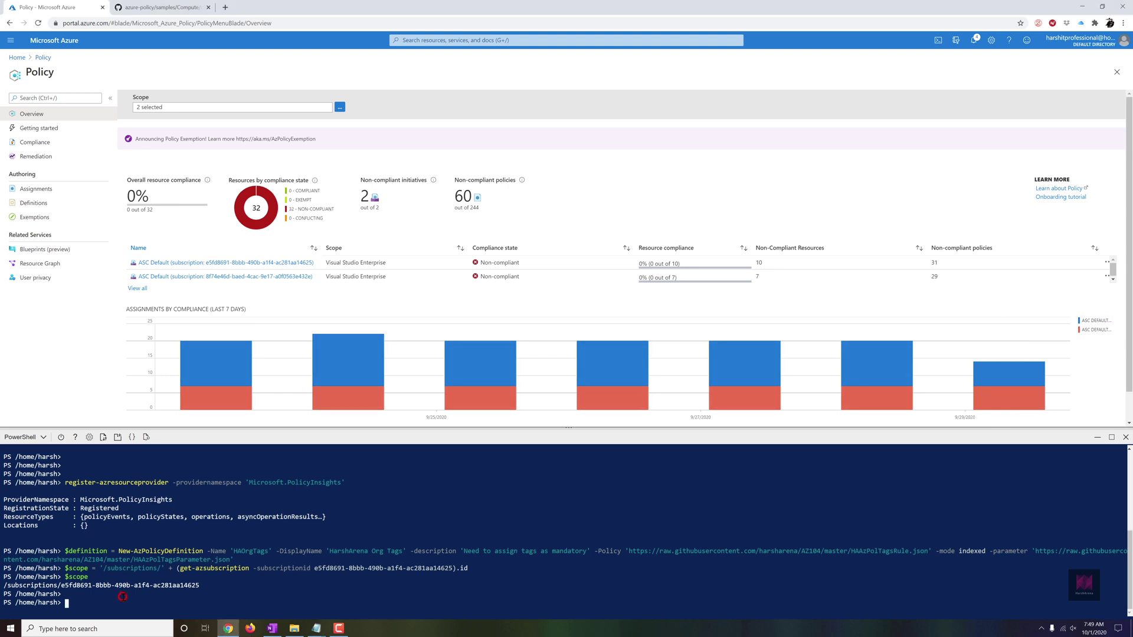
left_click(175, 526)
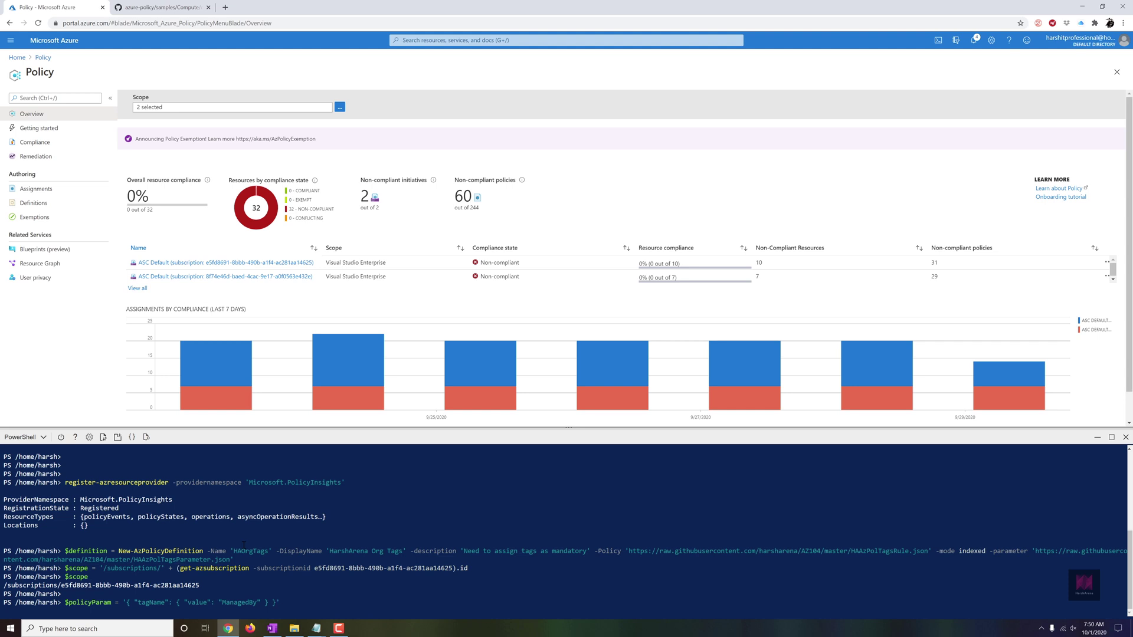
key("Return")
key("Return")
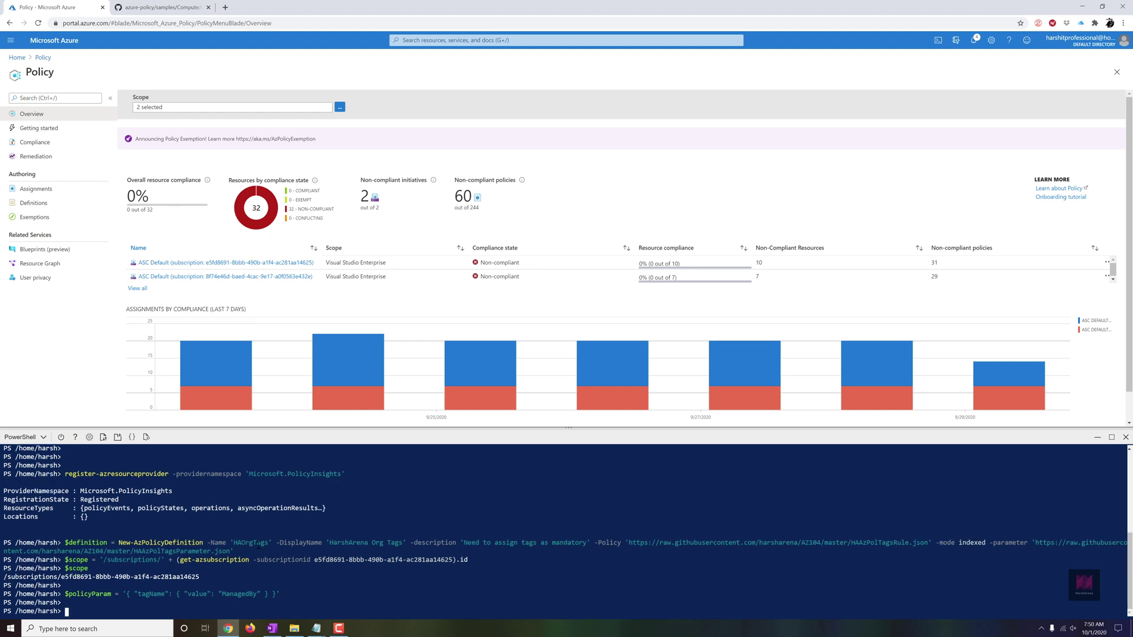
Run $assignment = New-AzPolicyAssignment with name 'HA assignment', scope $scope, policy definition $definition and policy parameter $policyParam.
key("alt+Tab")
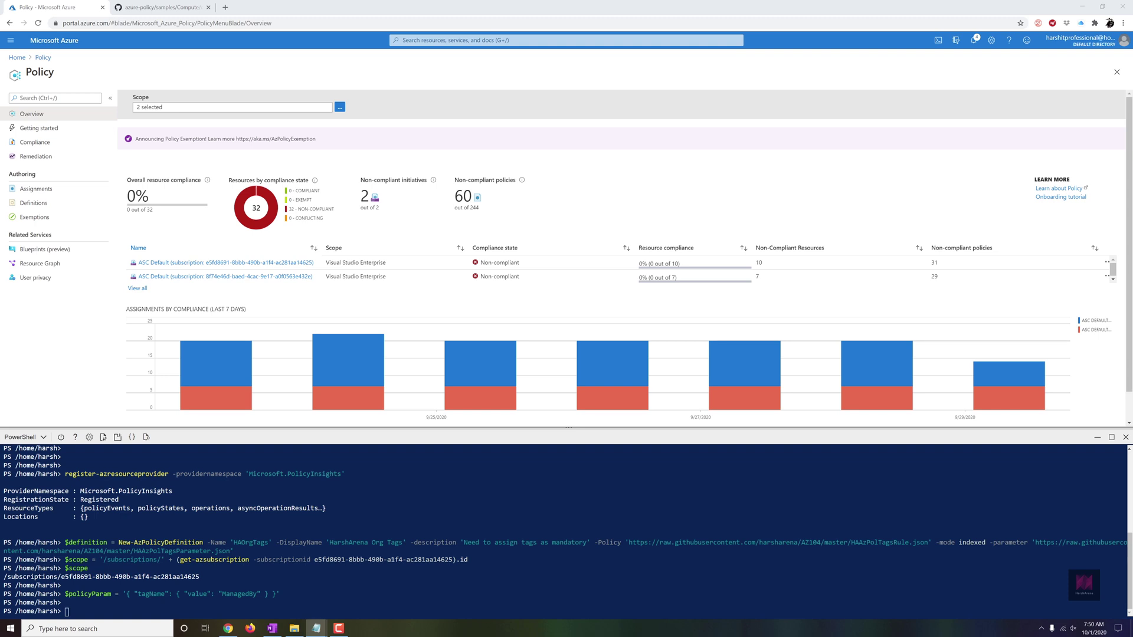
left_click(82, 611)
right_click(82, 611)
left_click(74, 611)
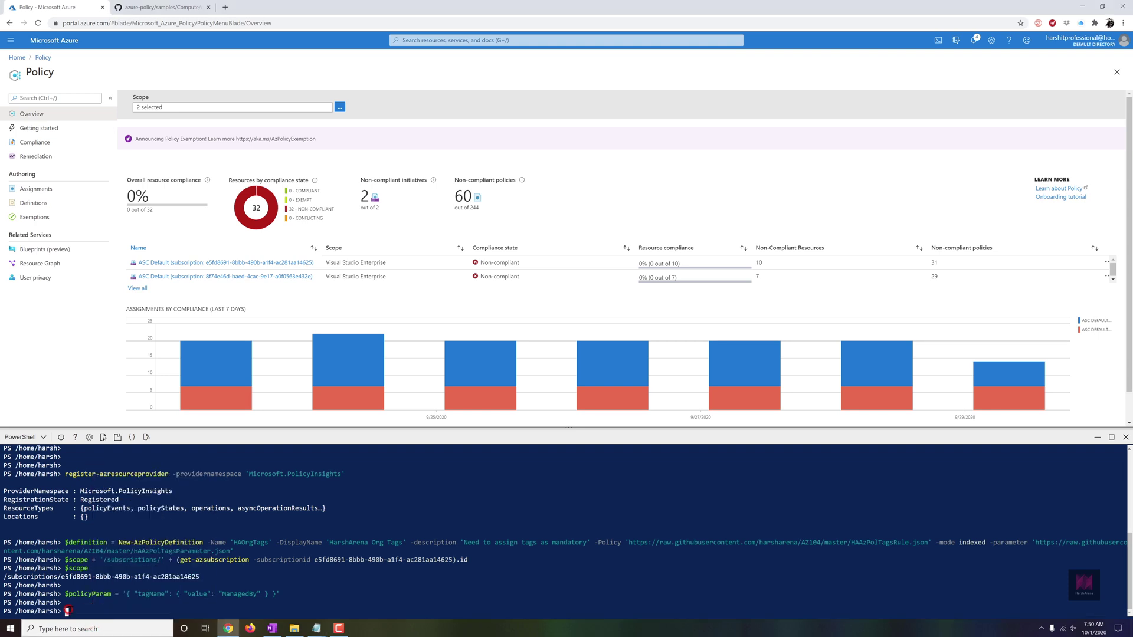
right_click(69, 608)
left_click(135, 541)
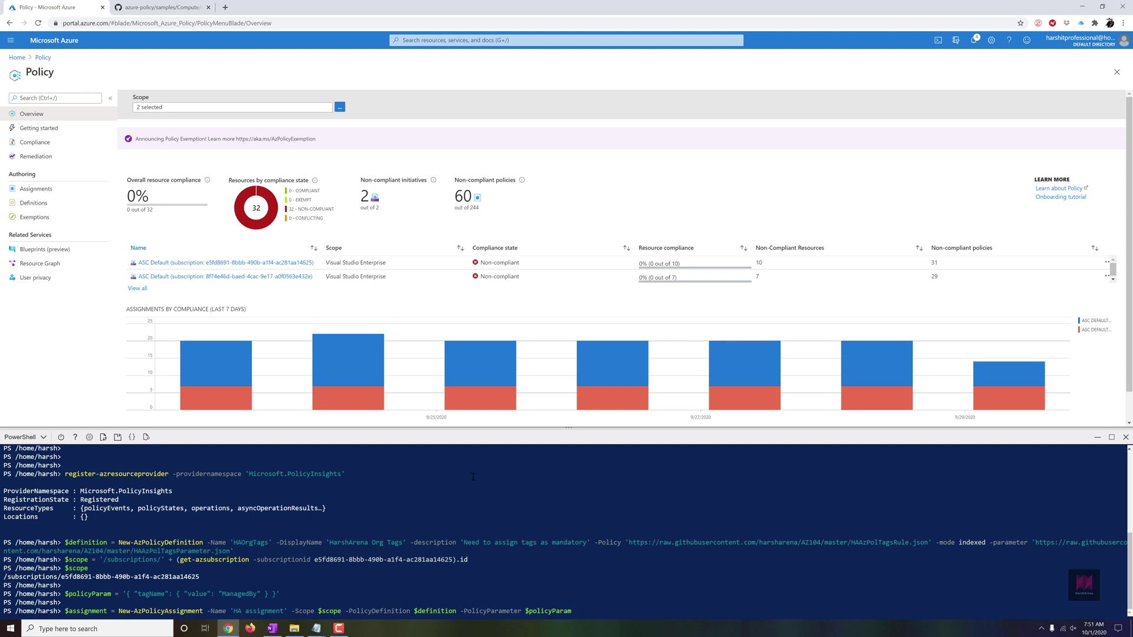
key("Return")
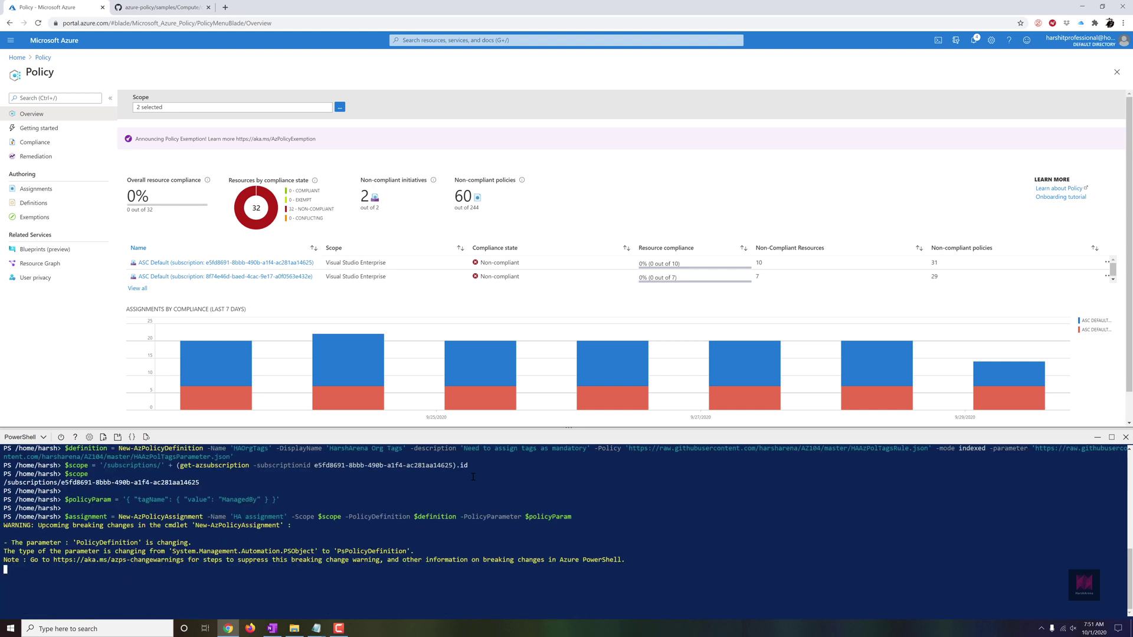
key("Return")
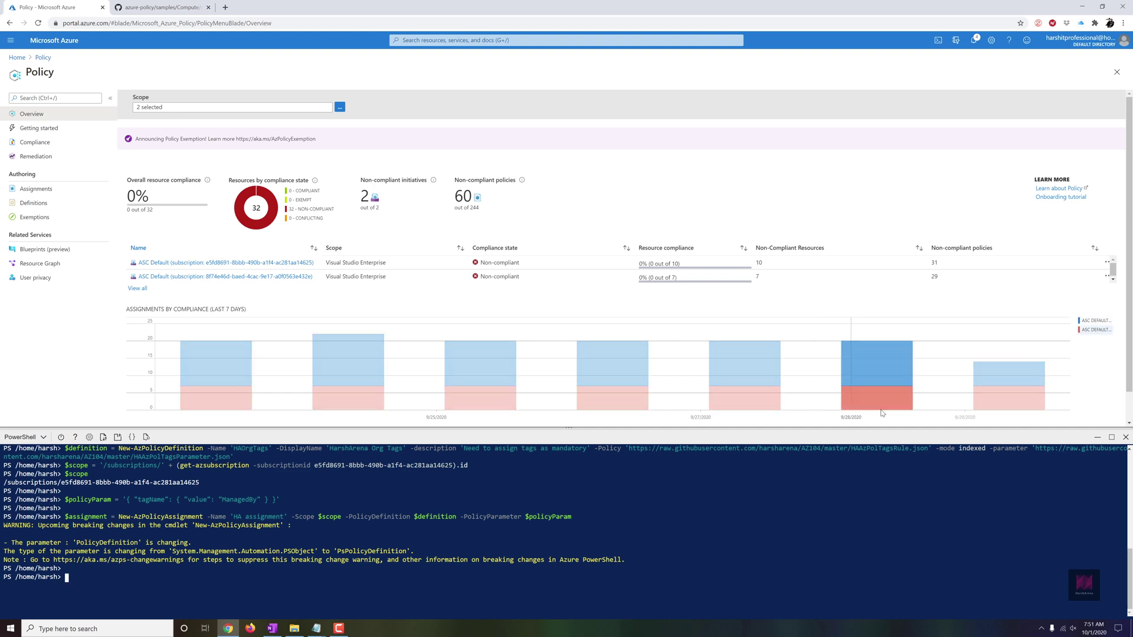
Close the Cloud Shell session and refresh the Policy overview to load the latest assignment compliance.
left_click(1125, 437)
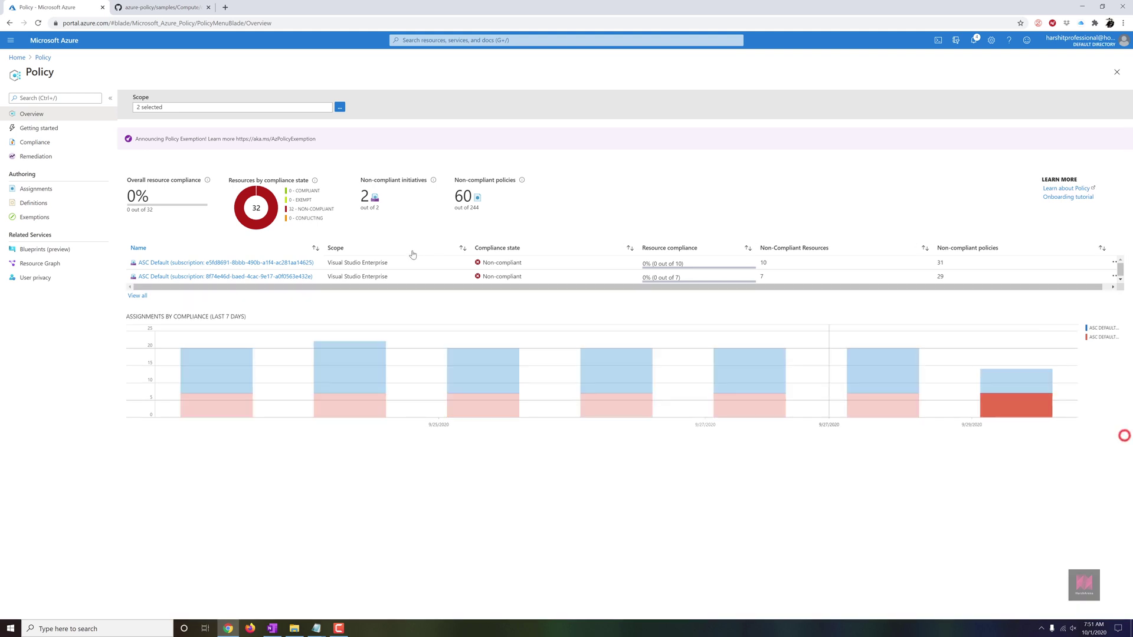
left_click(38, 23)
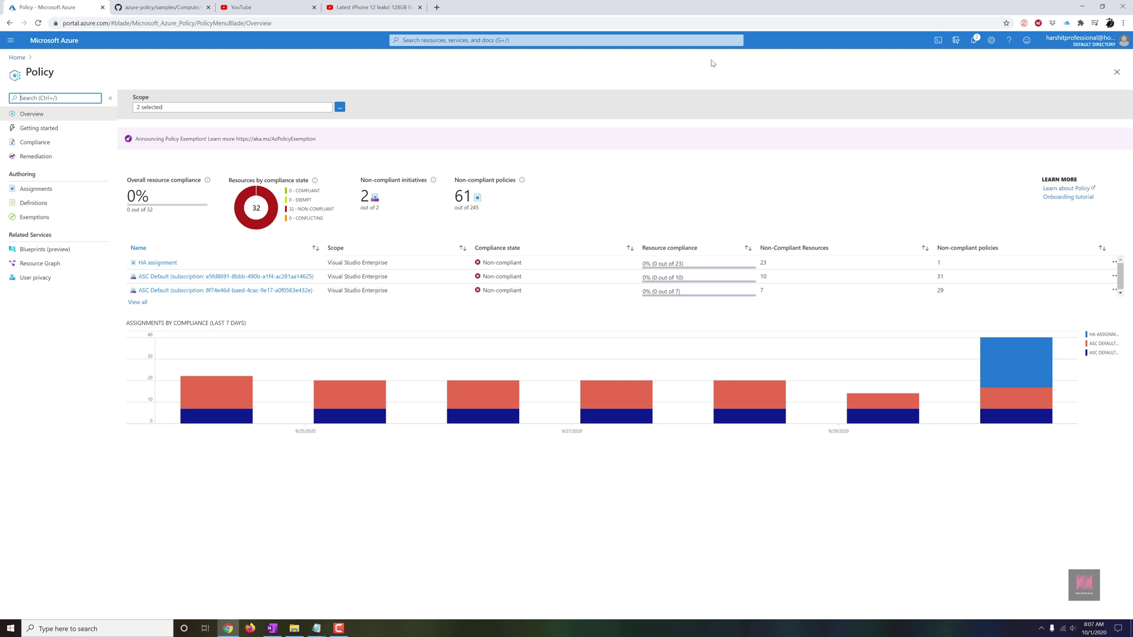
Close the two open YouTube pages in the browser.
left_click(315, 7)
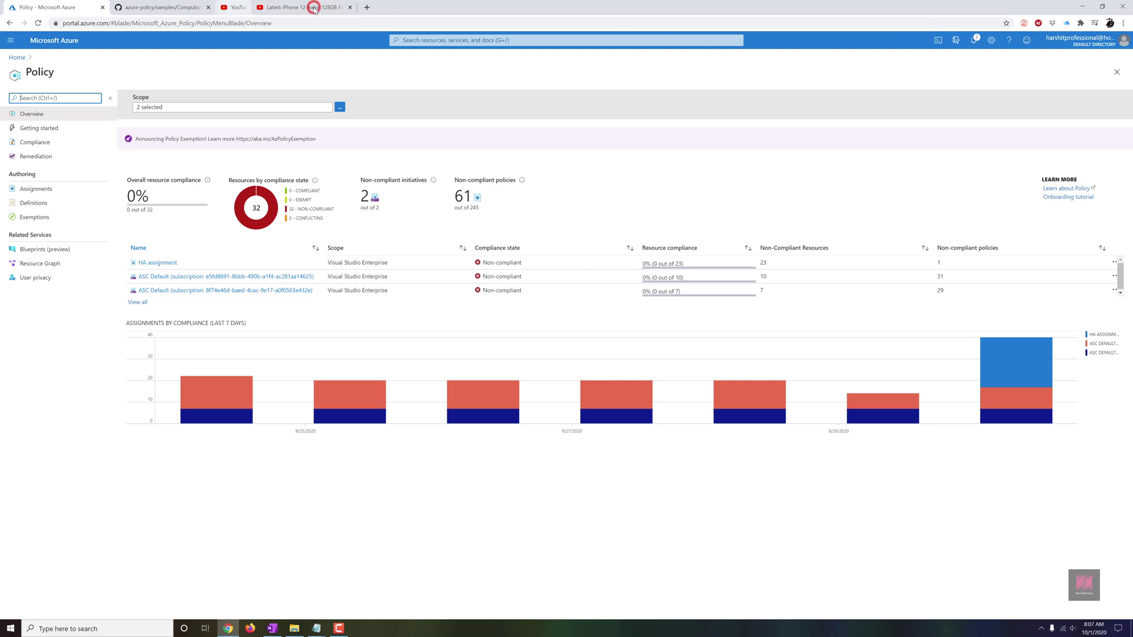
left_click(315, 7)
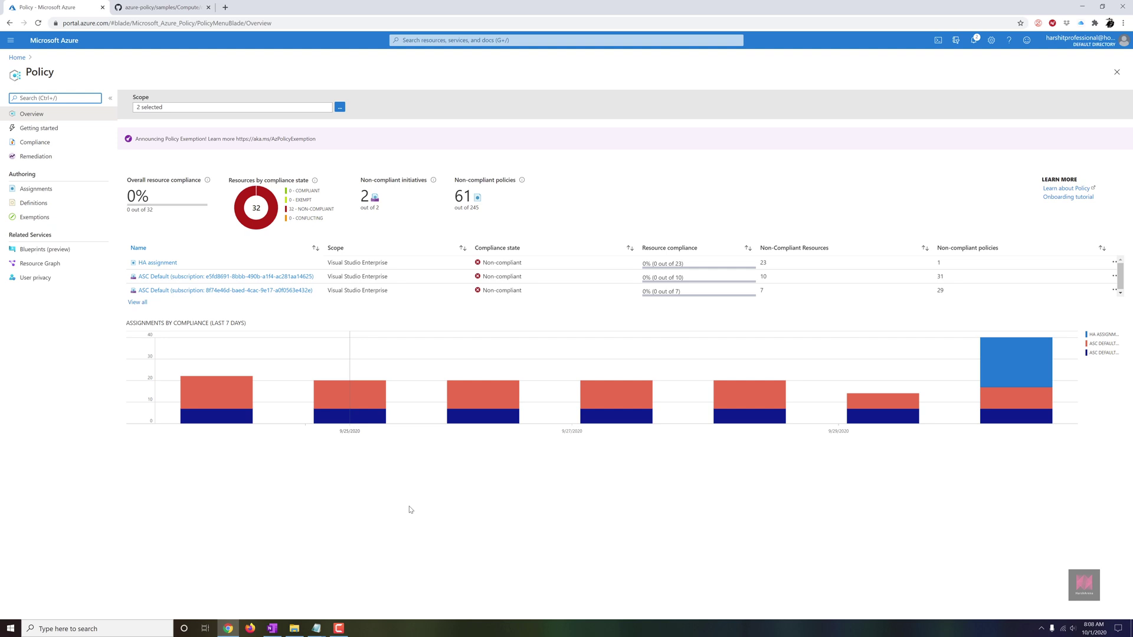
Examine the compliance details and resource list of HA assignment, and return to the Azure portal home page.
left_click(172, 267)
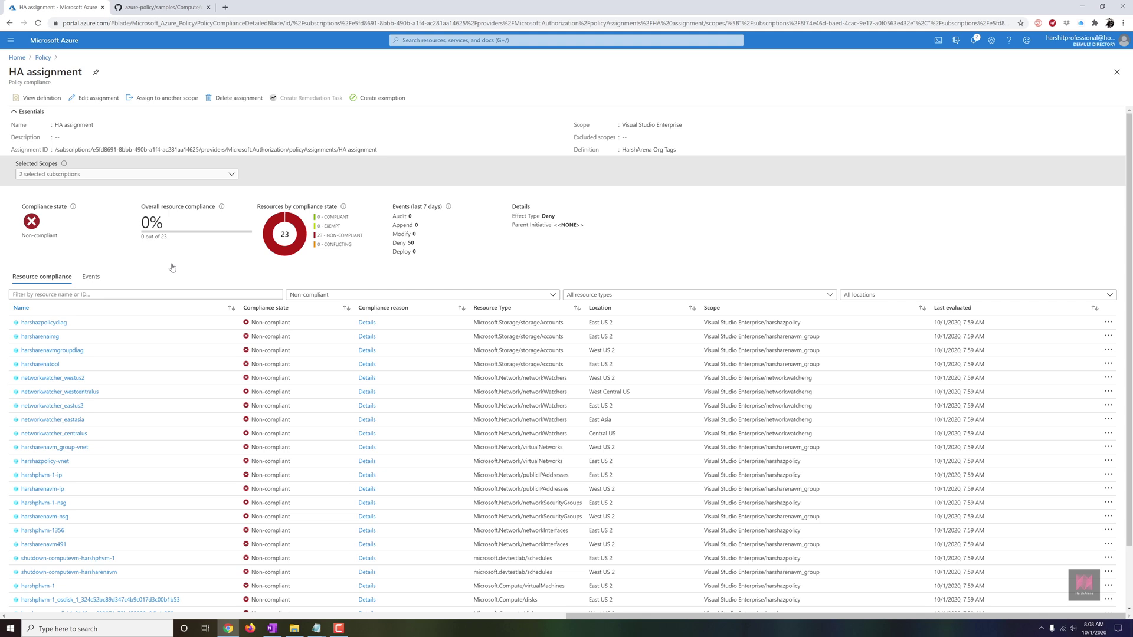
scroll(158, 292, "down", 2)
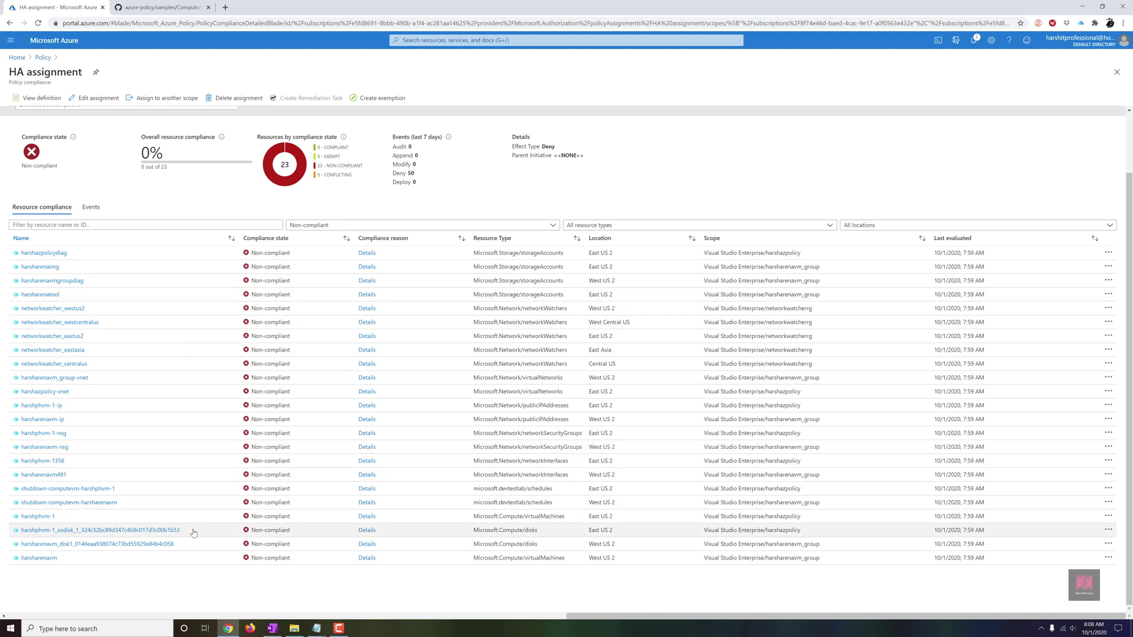
scroll(202, 472, "up", 2)
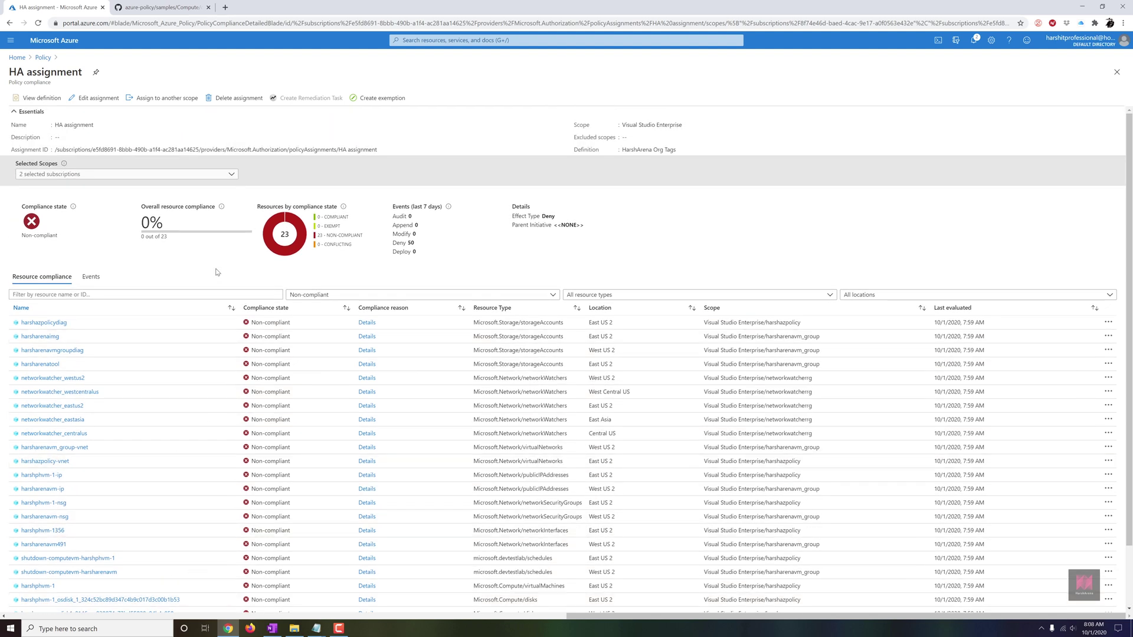
left_click(17, 57)
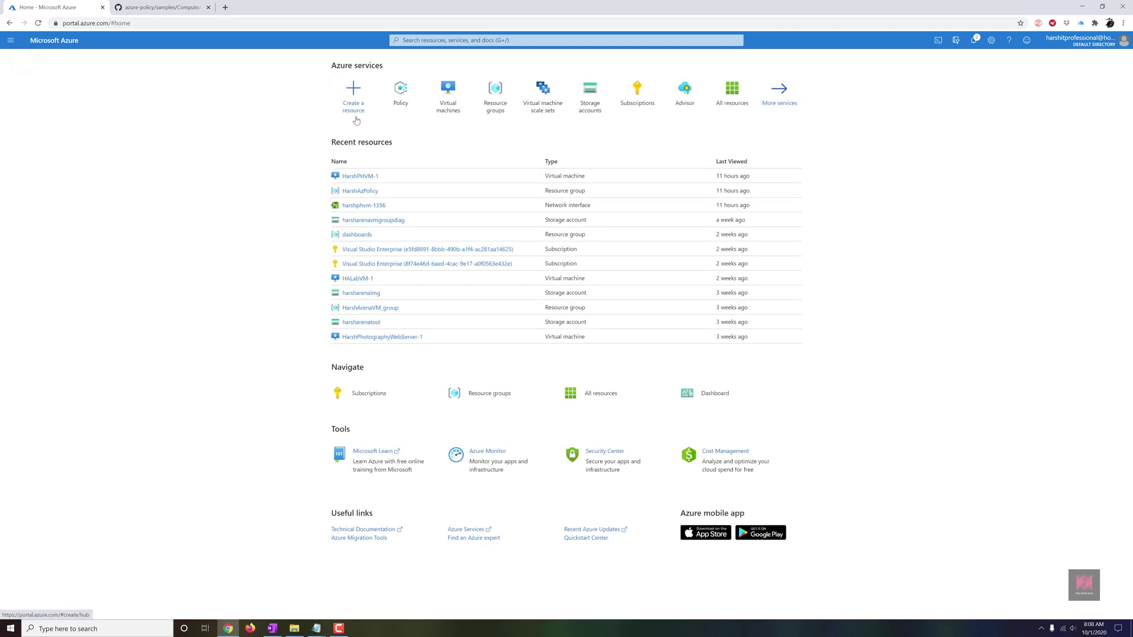
Start a new virtual machine named TestAzPolicy in the HarshAzPolicy resource group.
left_click(447, 95)
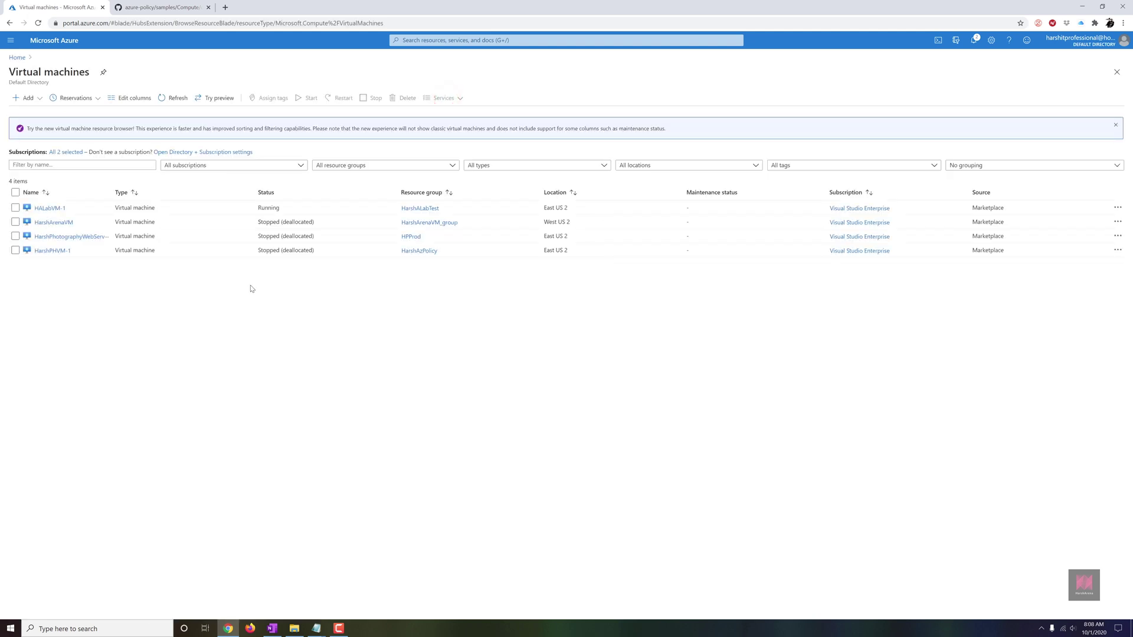
left_click(37, 98)
left_click(41, 114)
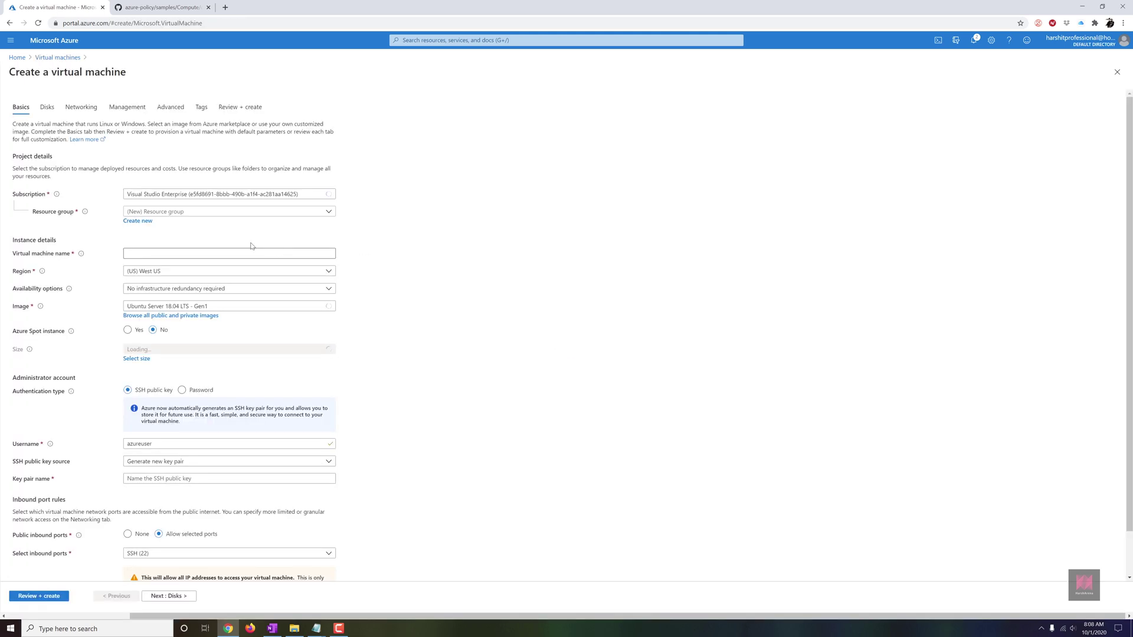
left_click(157, 212)
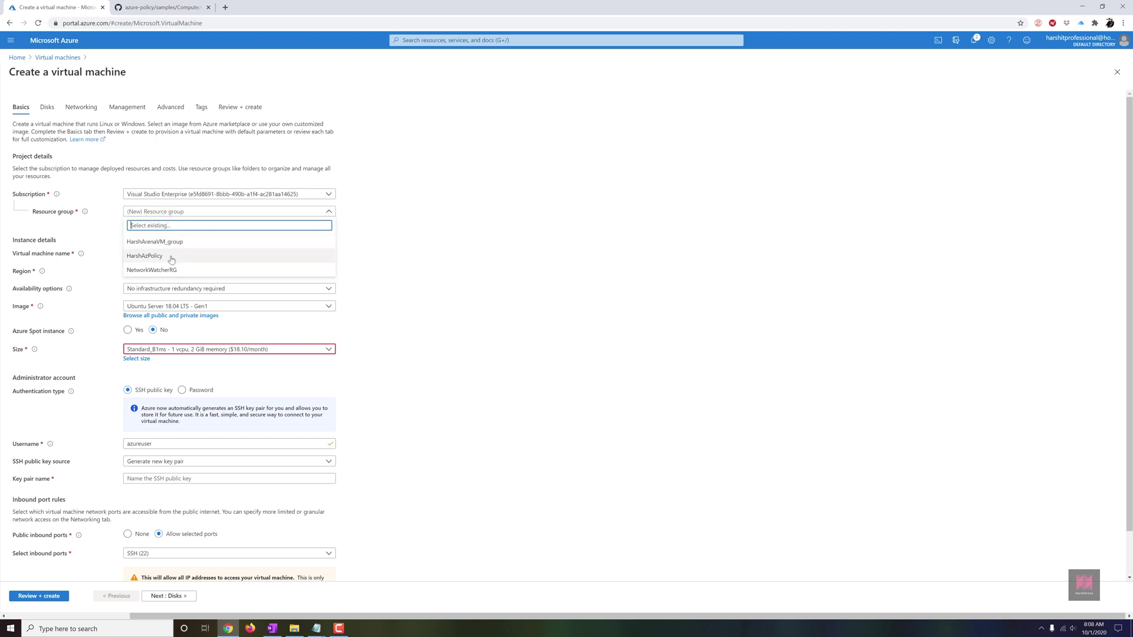
left_click(171, 258)
left_click(163, 254)
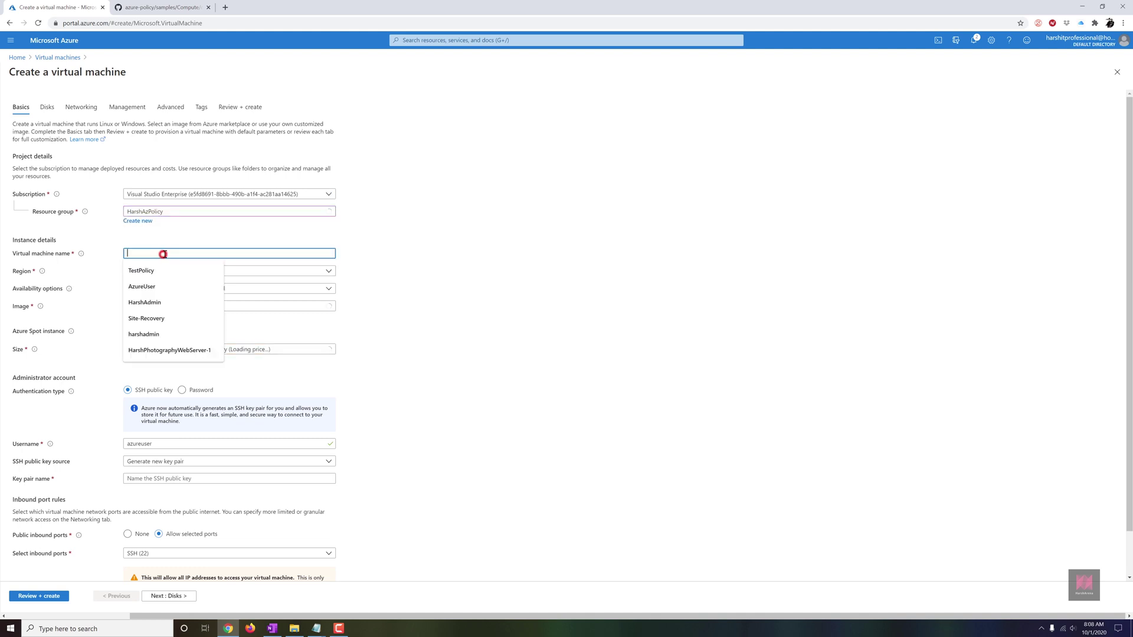
type("Te")
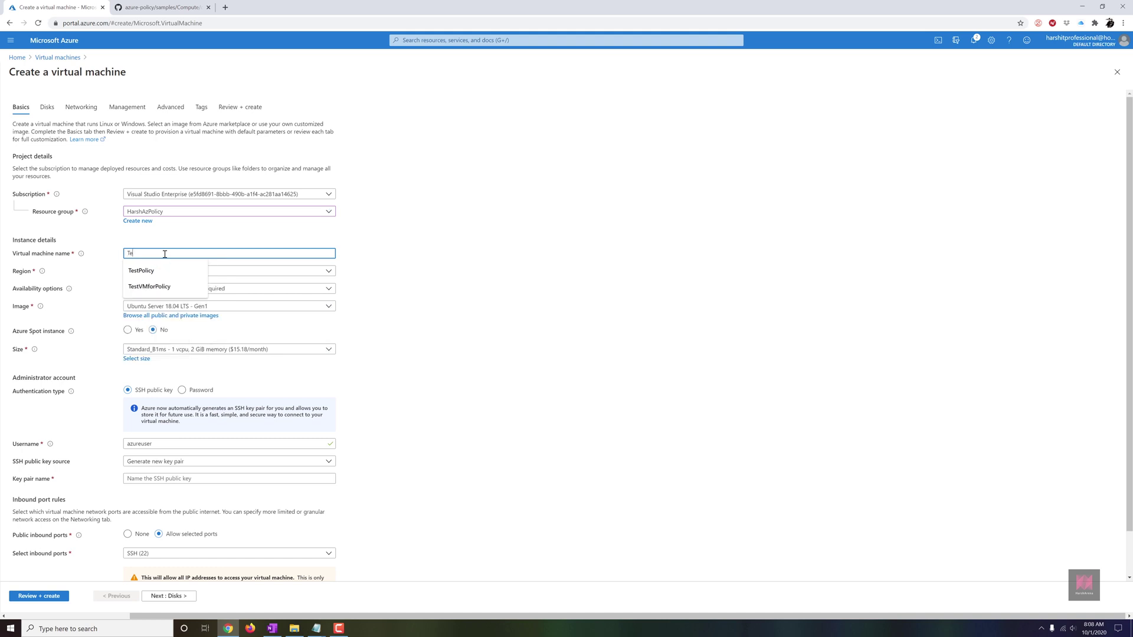
type("stAzPolicy")
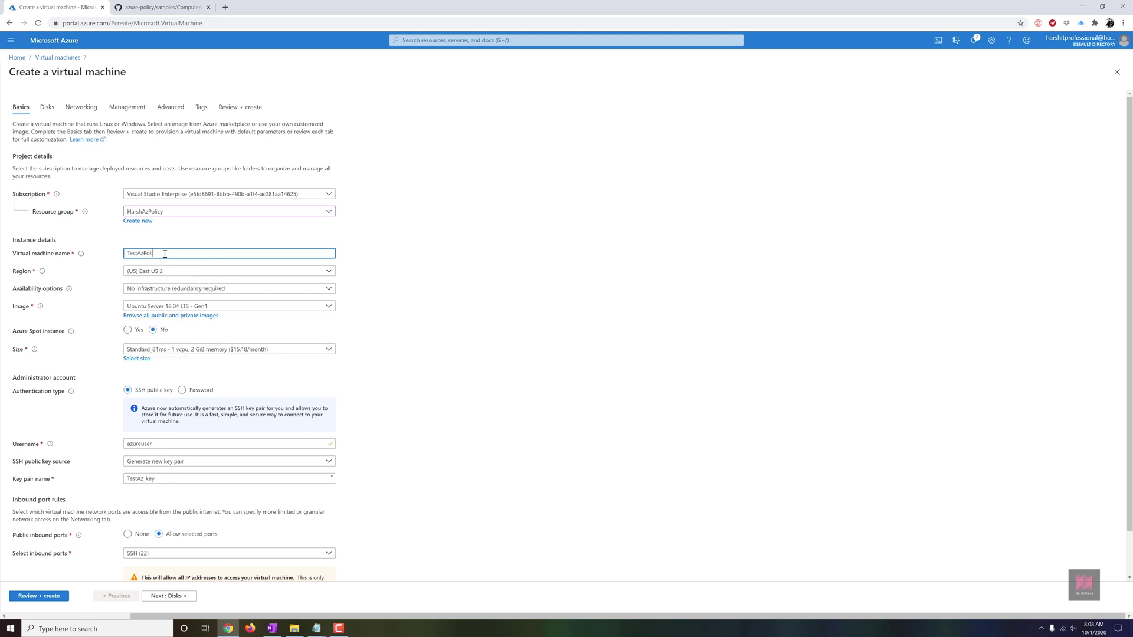
left_click(417, 306)
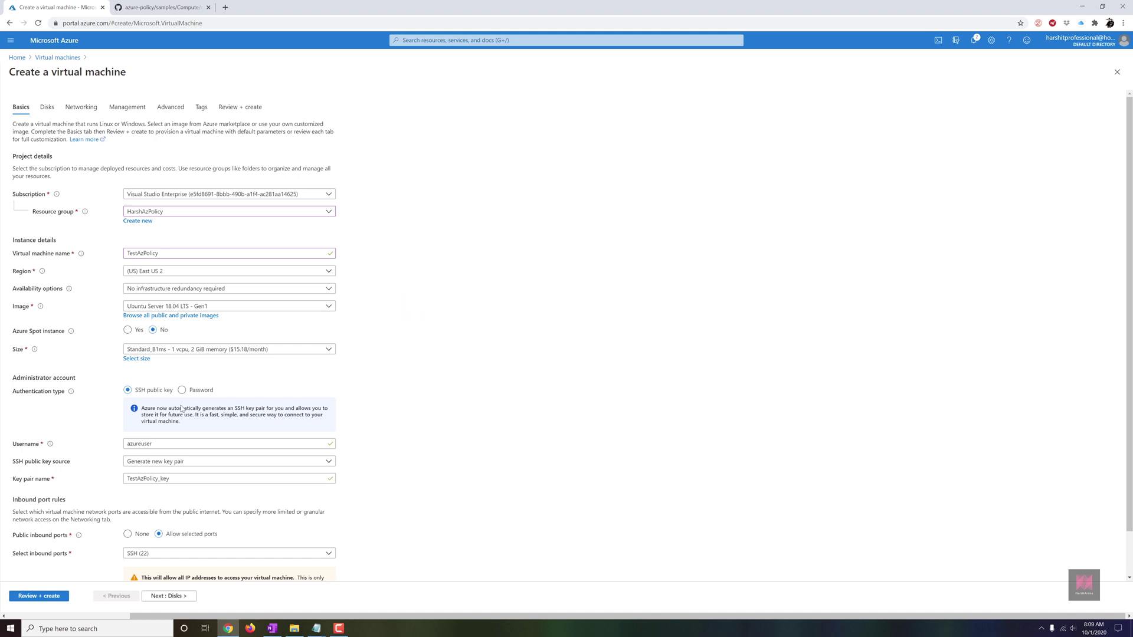
Leave the virtual machine's tags empty, validate the configuration and open the validation error details.
left_click(202, 108)
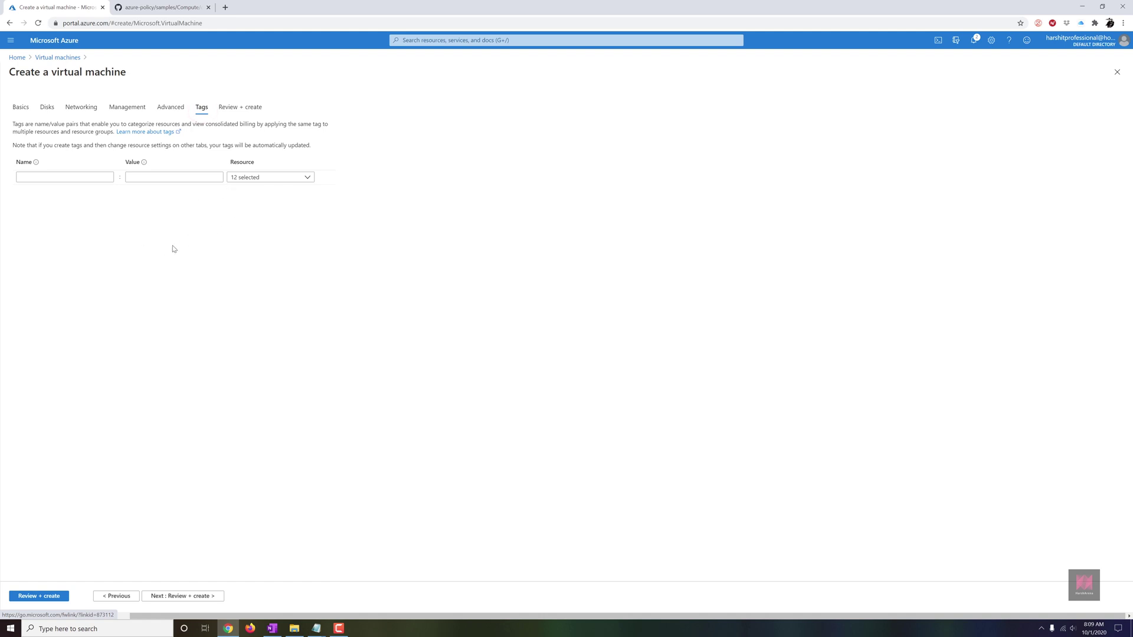
left_click(36, 597)
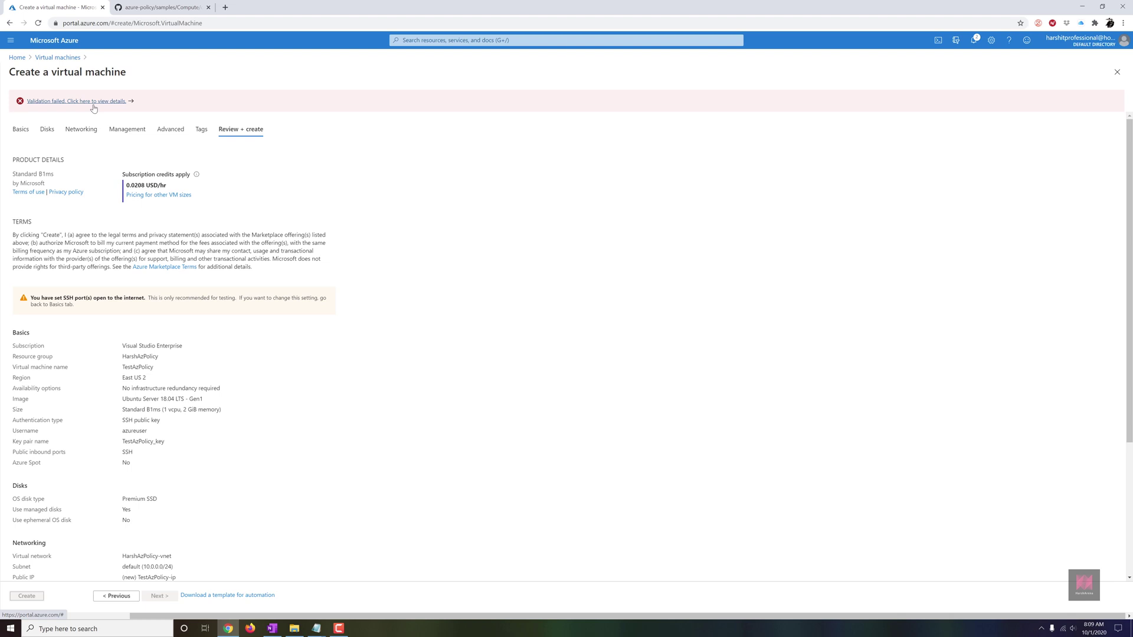
left_click(94, 102)
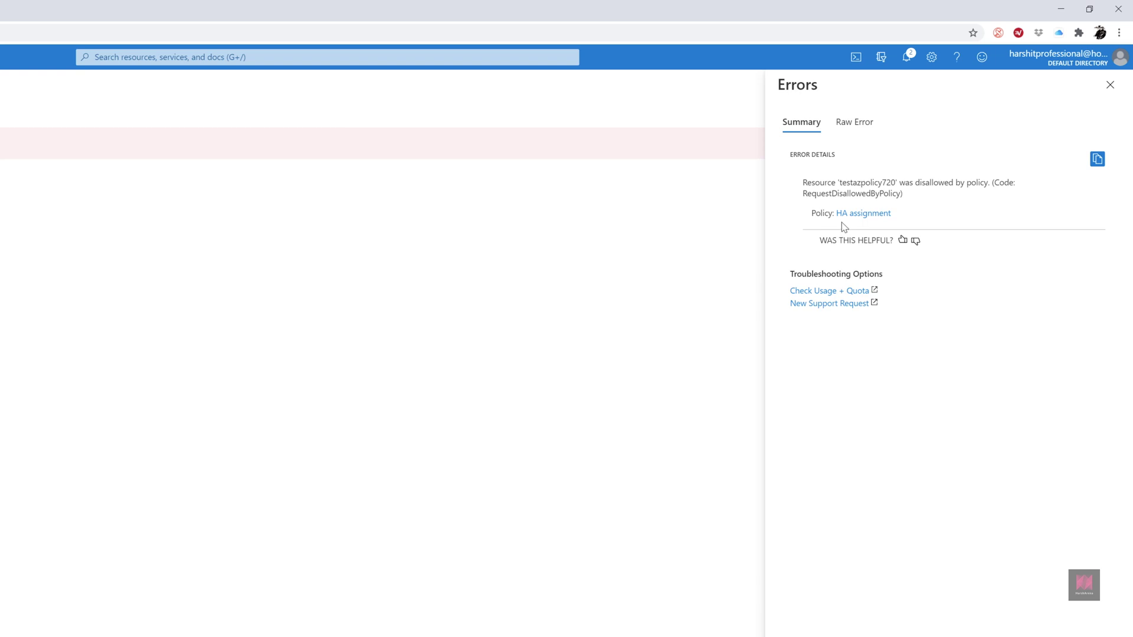
Examine the raw validation error for the violation type and the tag expression evaluated by the policy.
left_click(844, 127)
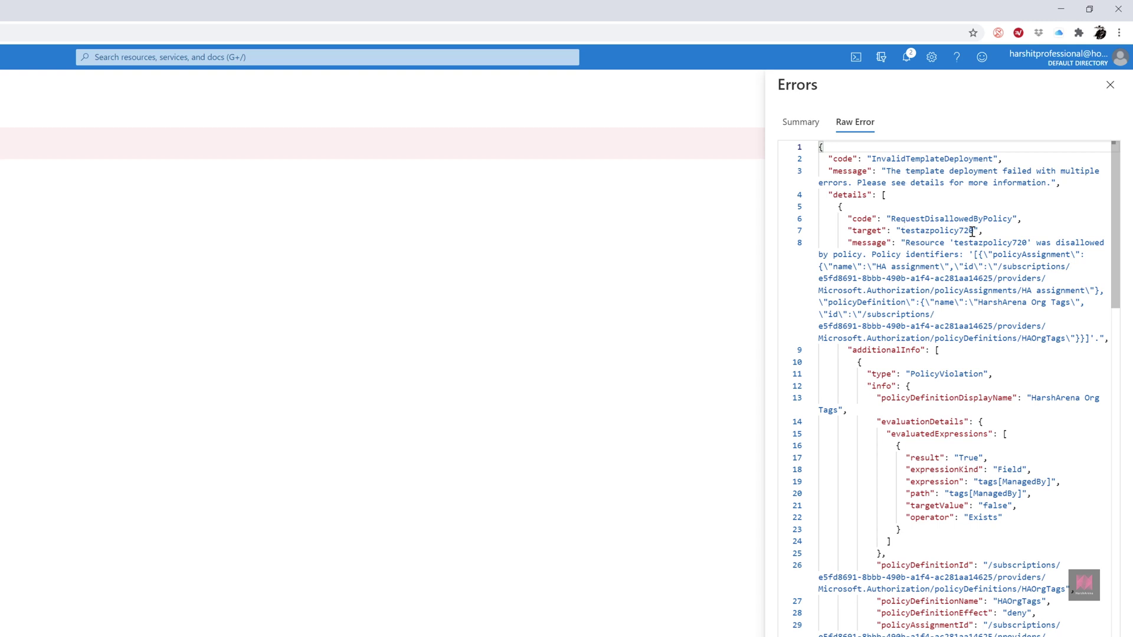
left_click(957, 374)
double_click(958, 374)
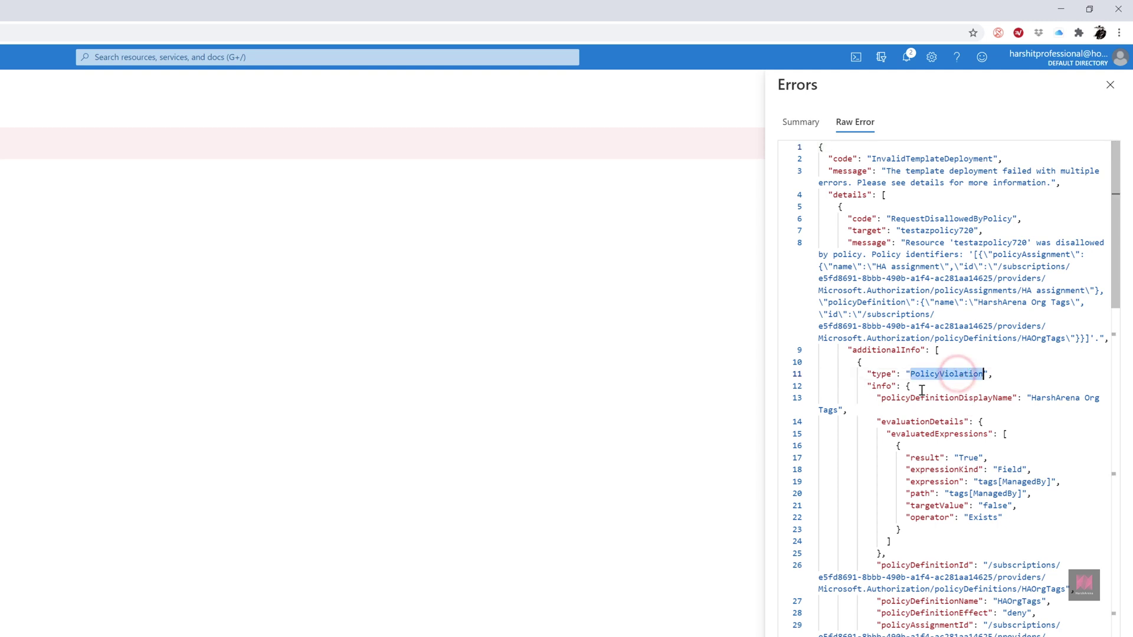
left_click(923, 384)
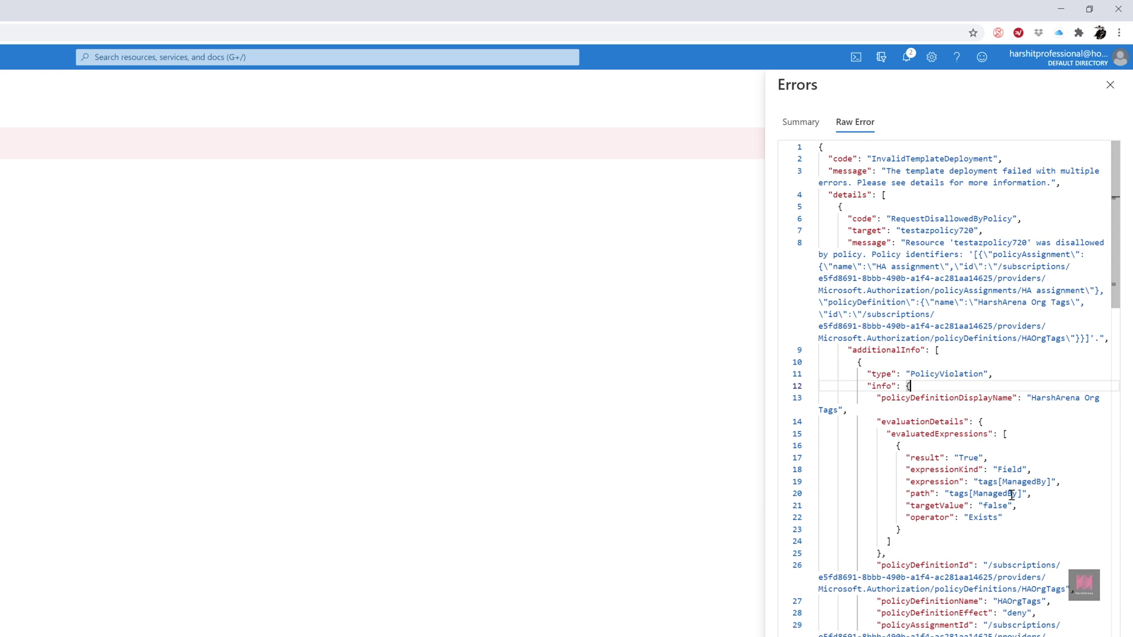
left_click(982, 481)
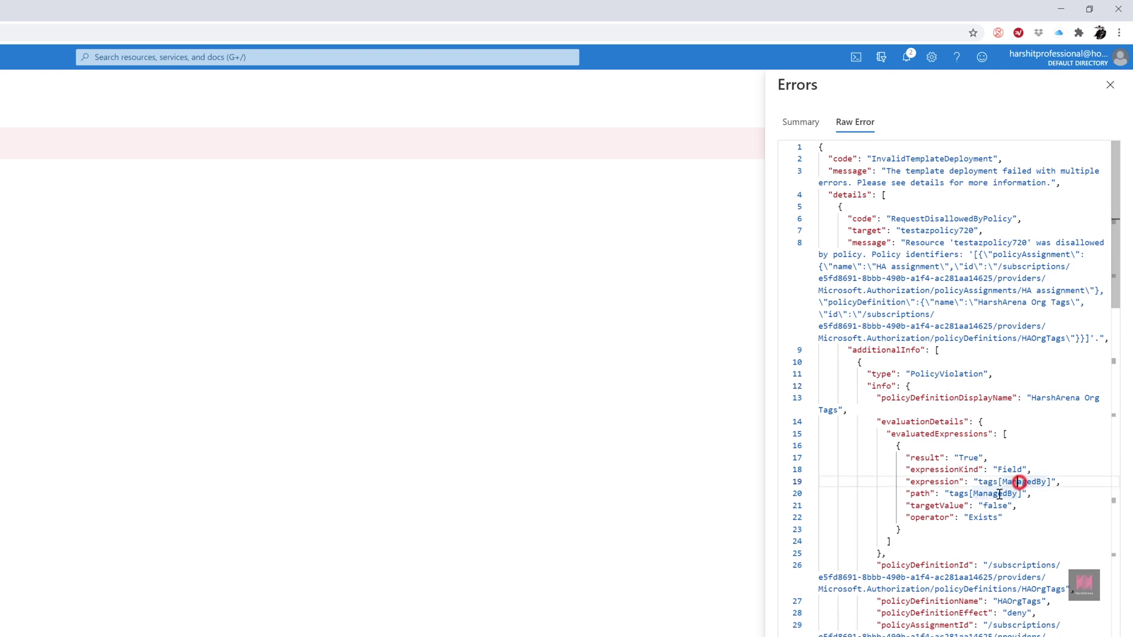
mouse_move(1002, 482)
left_mouse_down()
mouse_move(1049, 483)
mouse_move(998, 481)
left_mouse_up()
left_click(1049, 483)
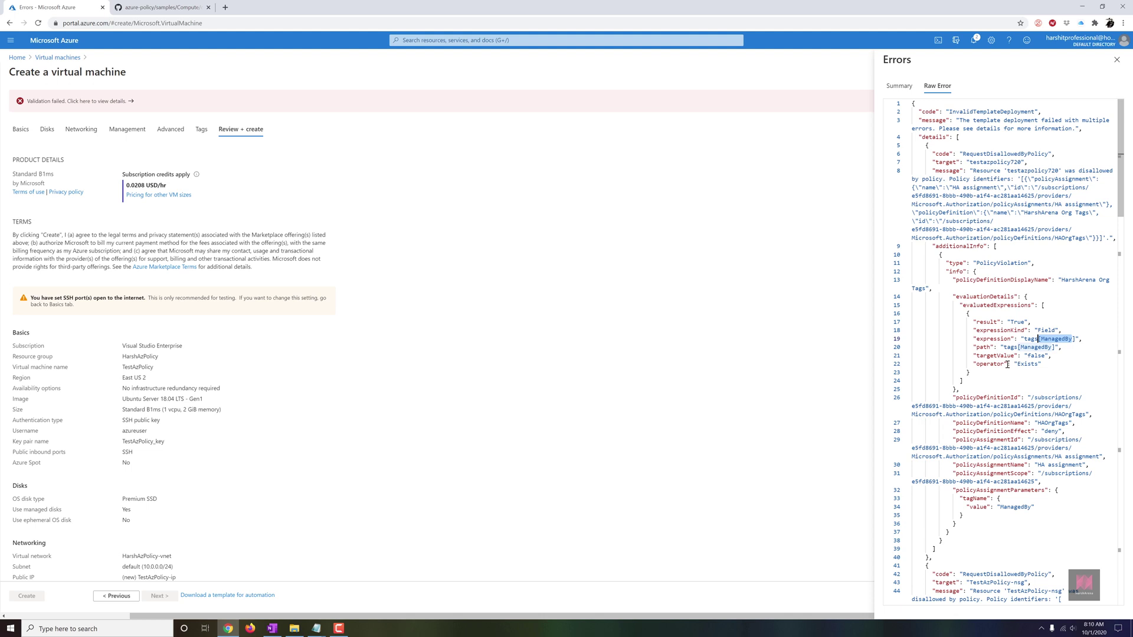
Leave the untagged virtual machine form and start a new virtual machine named HarshPolicyTest in the HarshAzPolicy resource group.
left_click(23, 58)
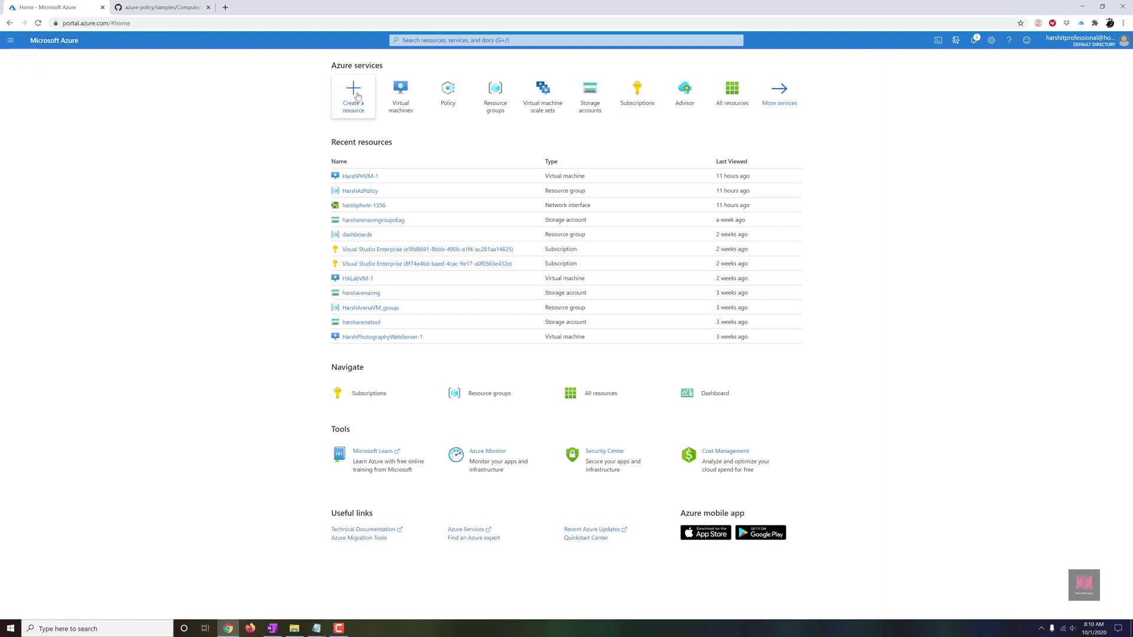
left_click(392, 95)
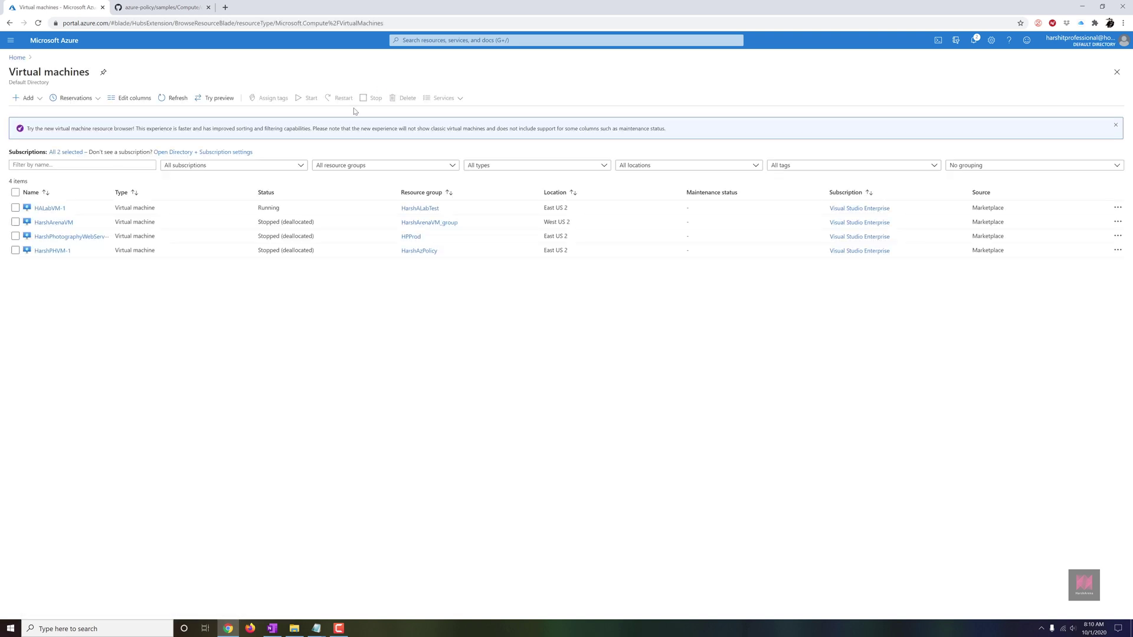
left_click(29, 98)
left_click(42, 114)
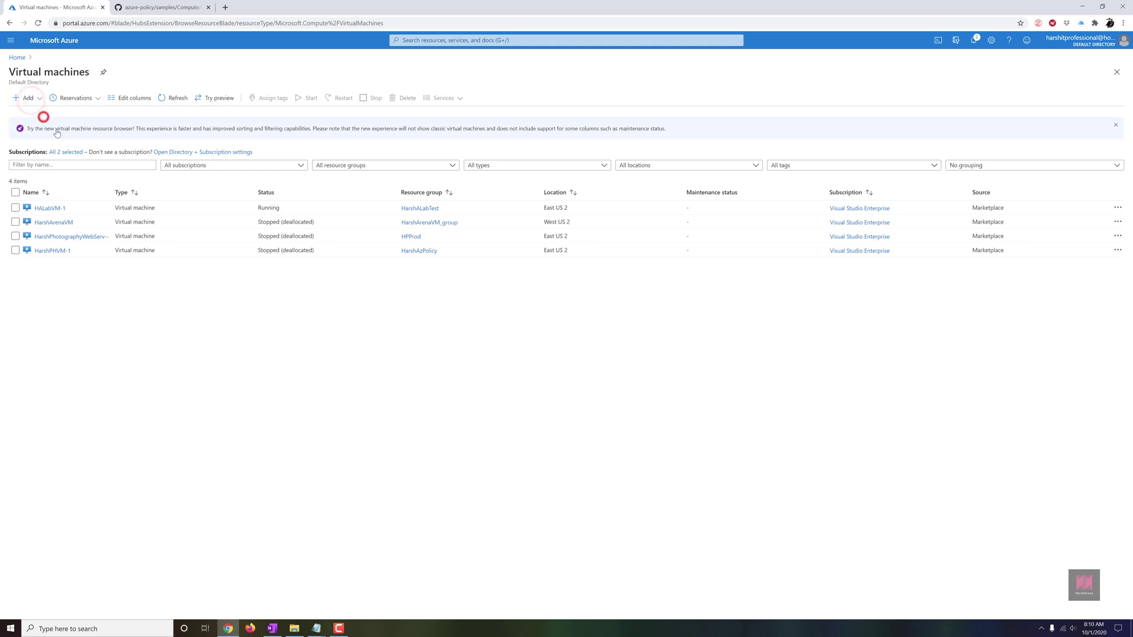
left_click(173, 213)
left_click(160, 255)
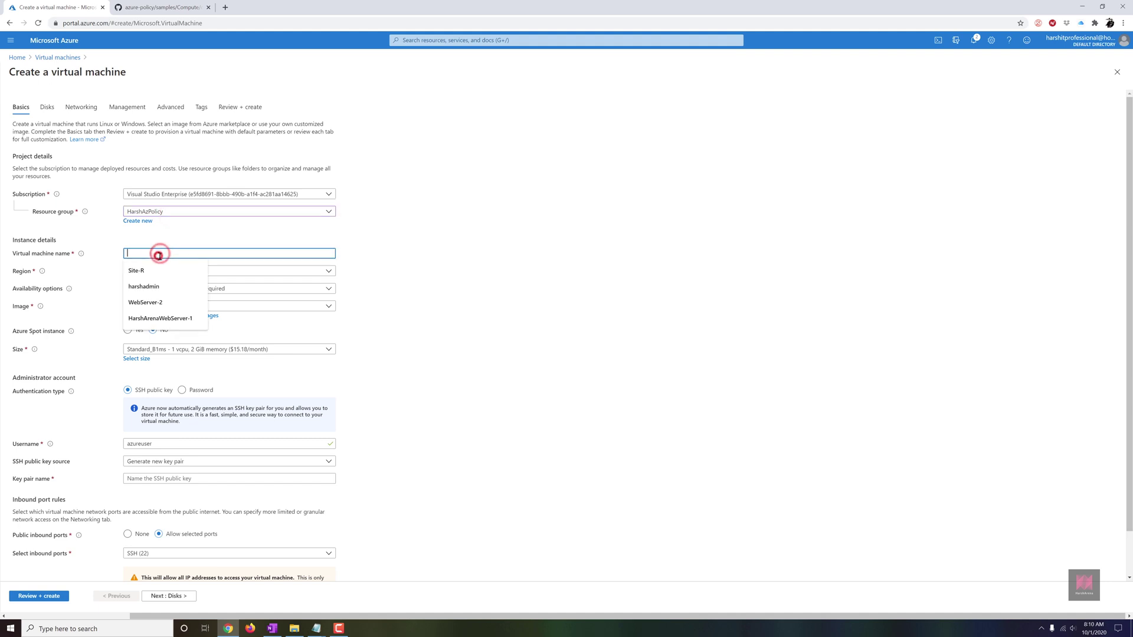
type("Harsh")
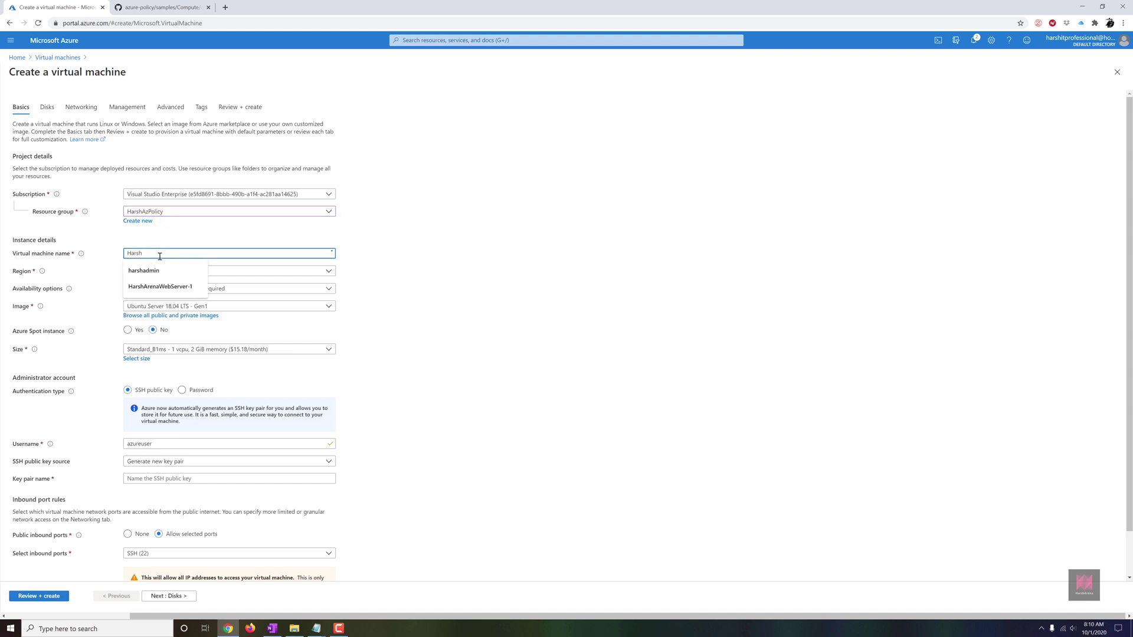
type("PolicyTest")
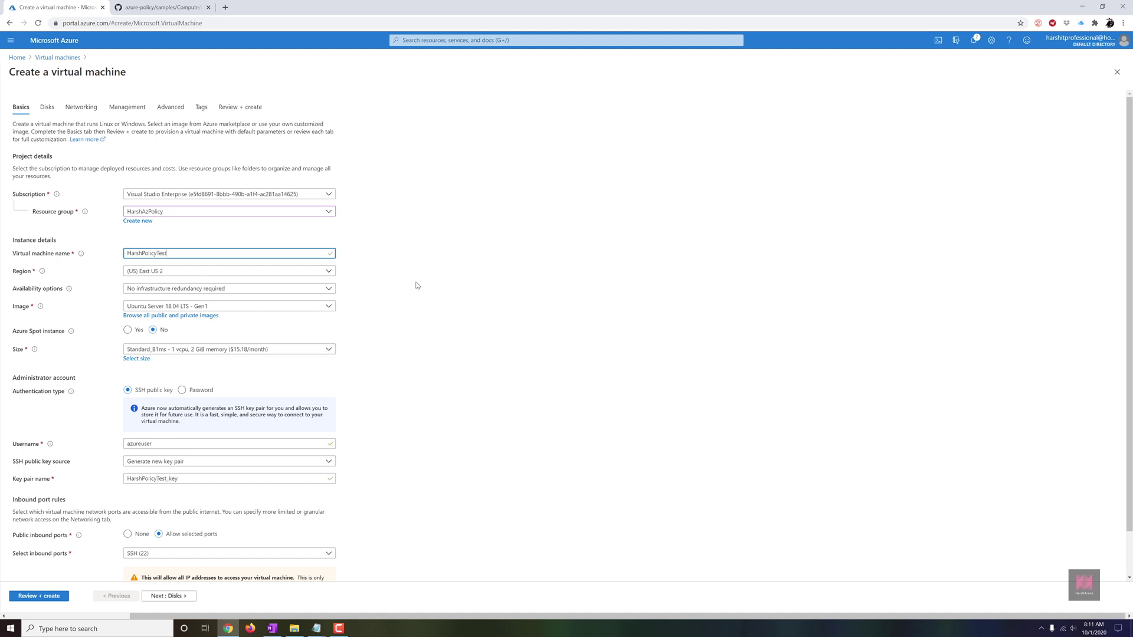
Add a ManagedBy tag with the manager's name as its value, check the resource types it covers, and validate the virtual machine configuration.
left_click(201, 107)
left_click(75, 177)
type("Managed")
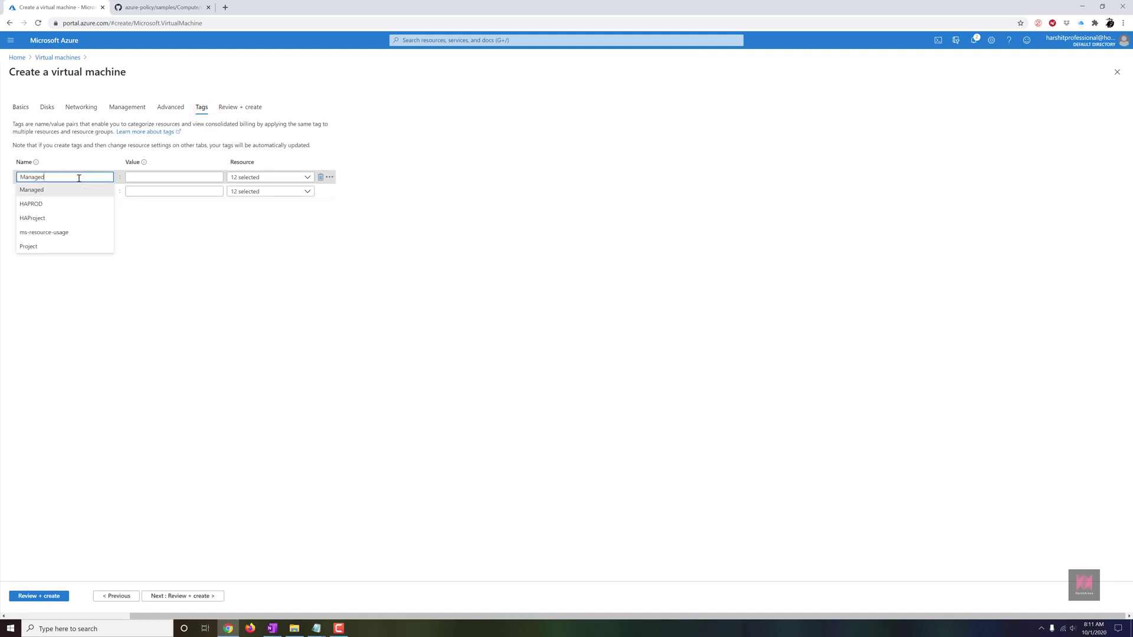
type("By")
left_click(126, 177)
type("Harsh")
left_click(253, 250)
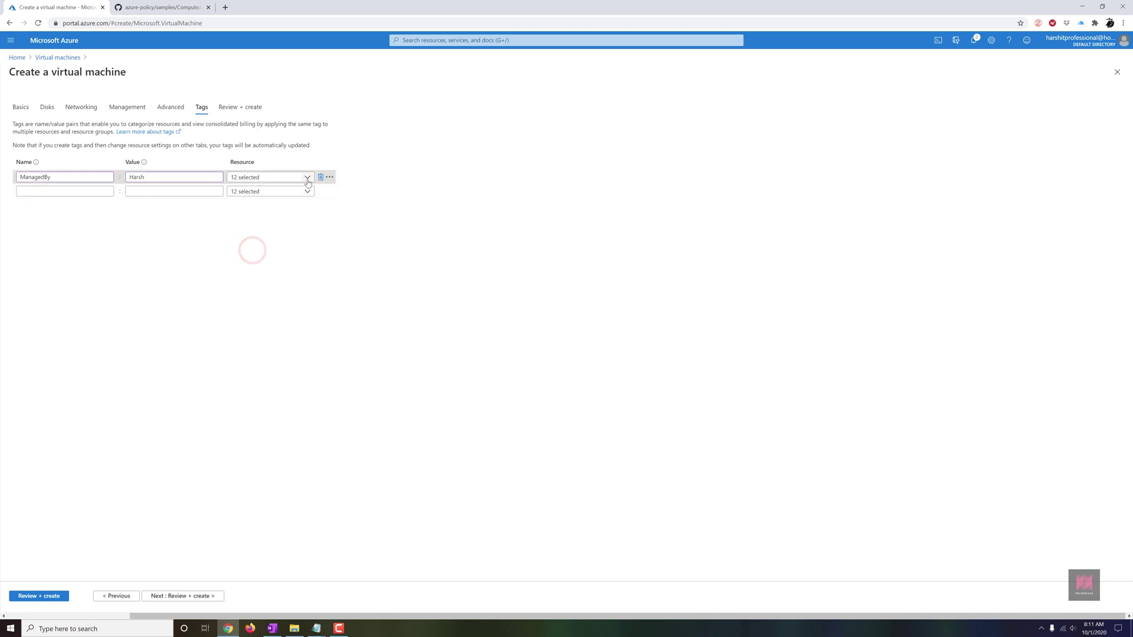
left_click(308, 178)
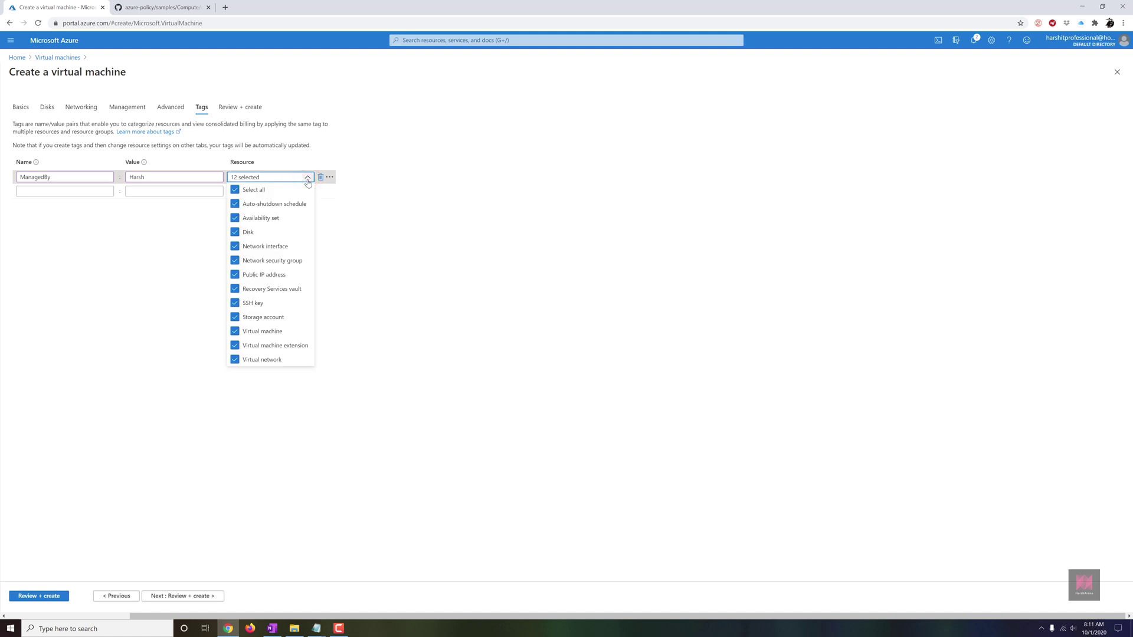
left_click(308, 179)
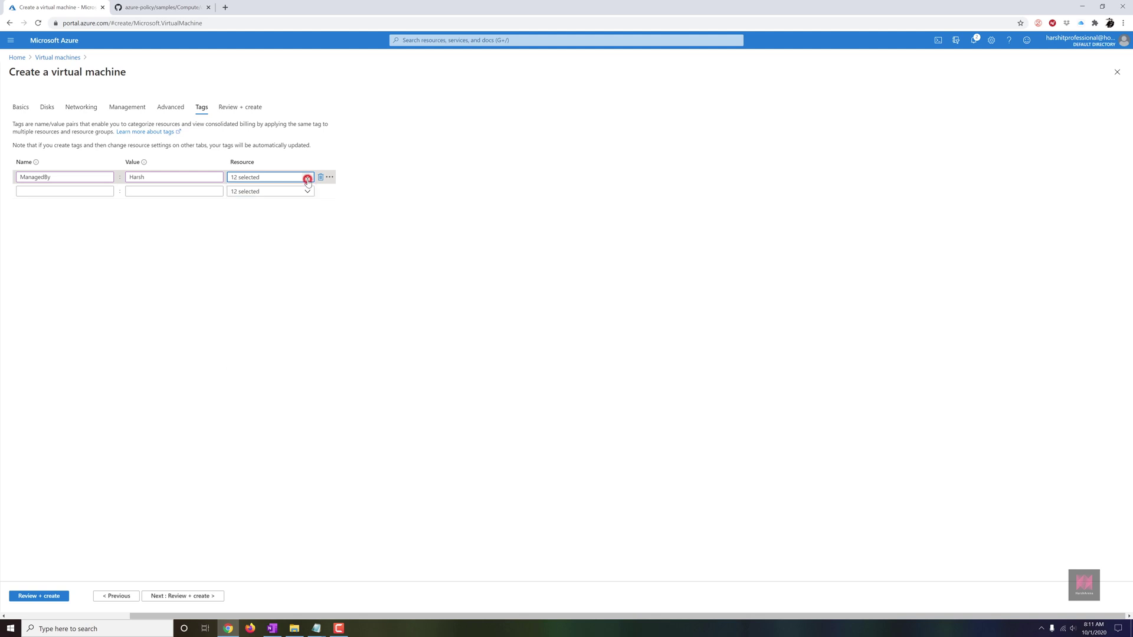
left_click(59, 597)
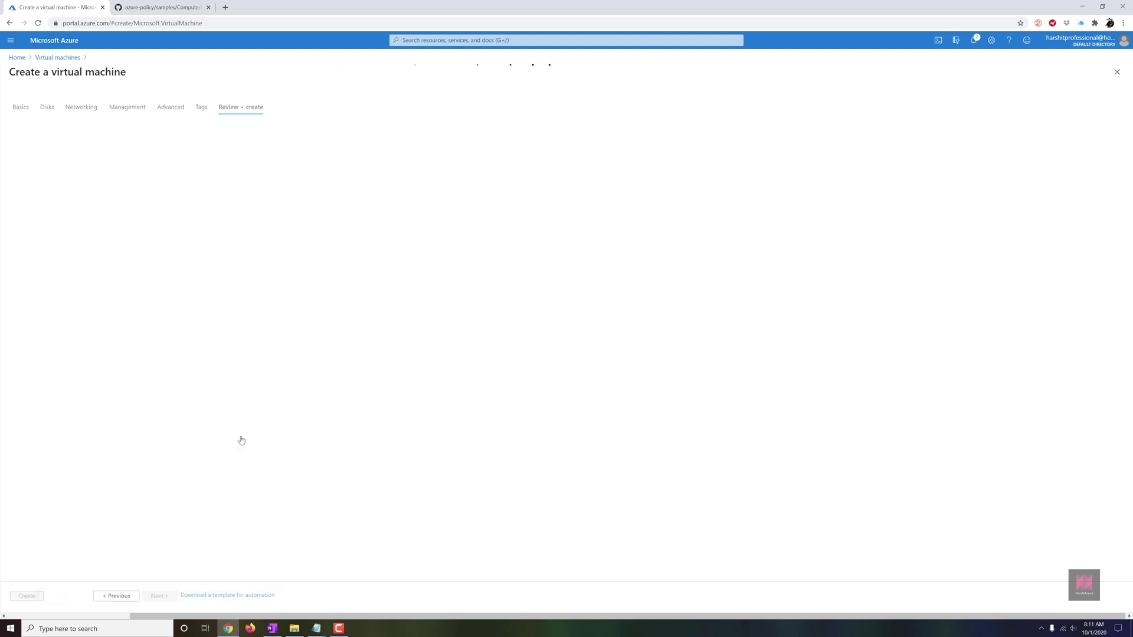